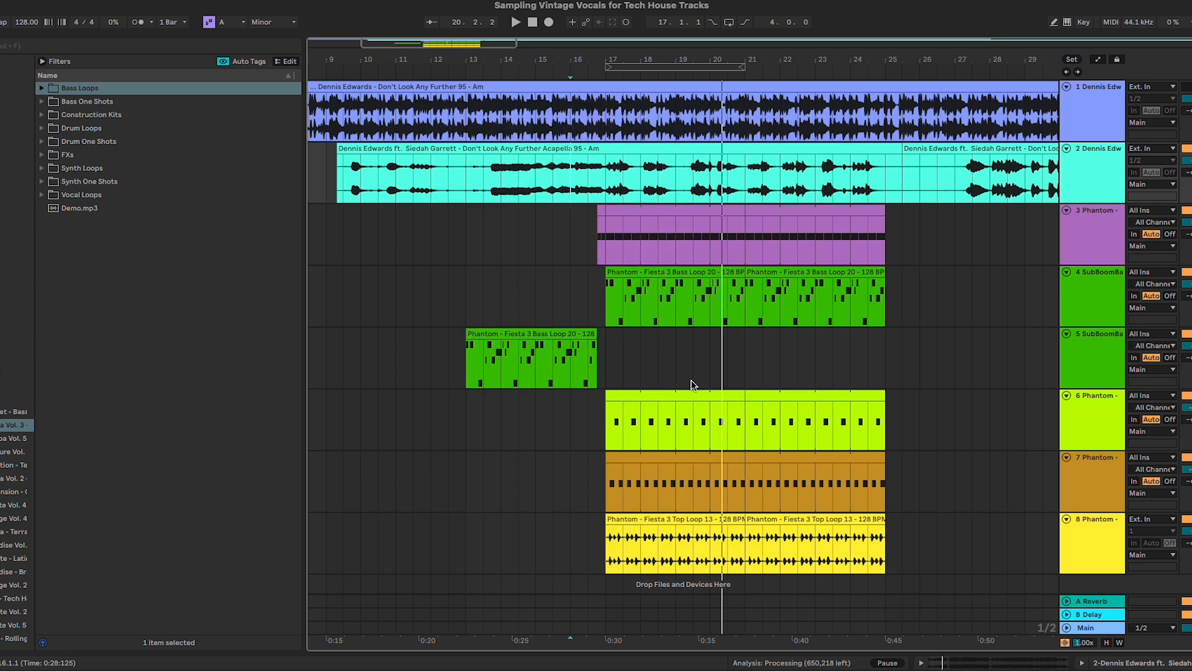
{"action": "left_click", "coordinate": [504, 190]}
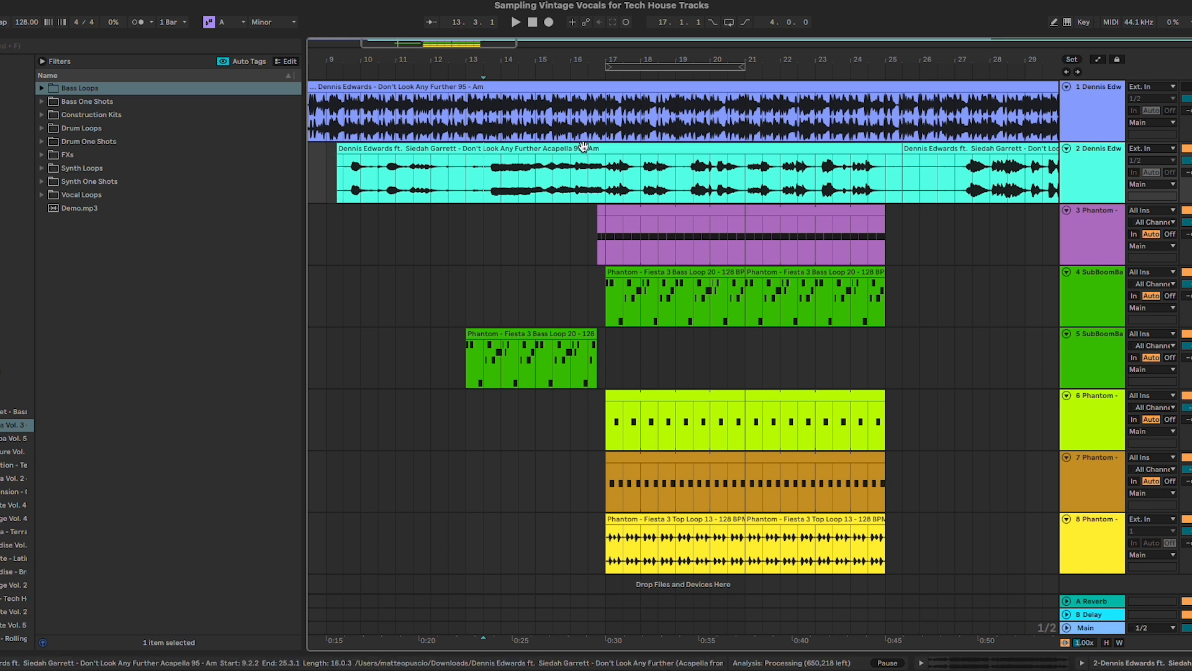
{"action": "left_click", "coordinate": [581, 118]}
{"action": "key", "text": "minus"}
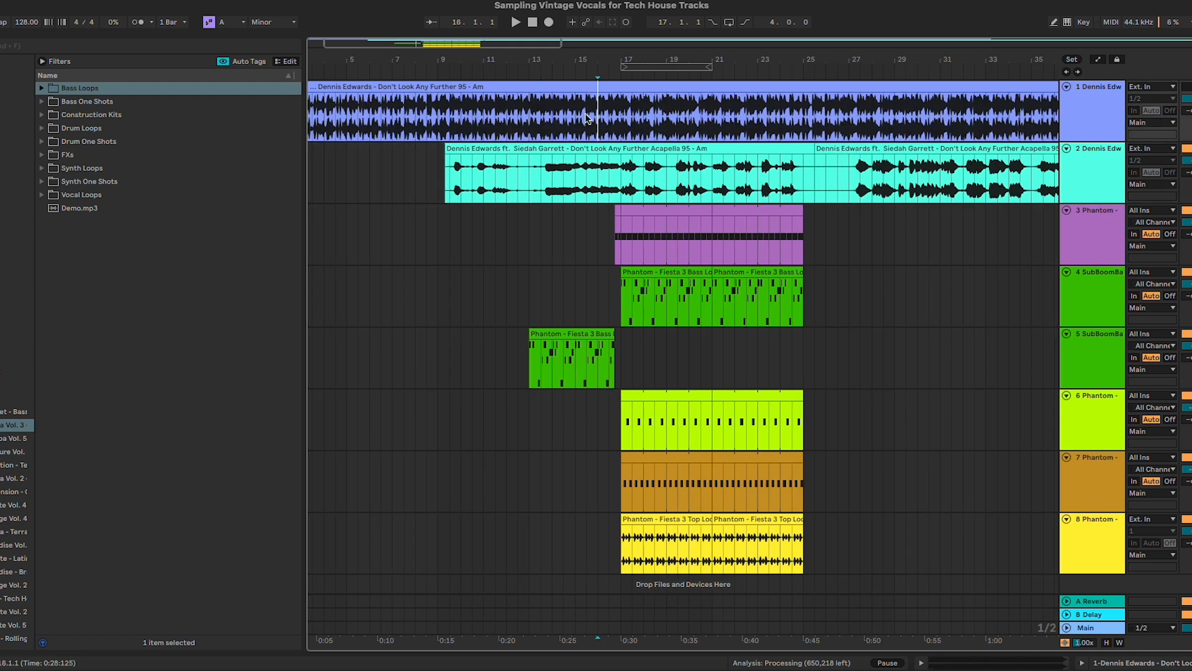
{"action": "left_click", "coordinate": [610, 186]}
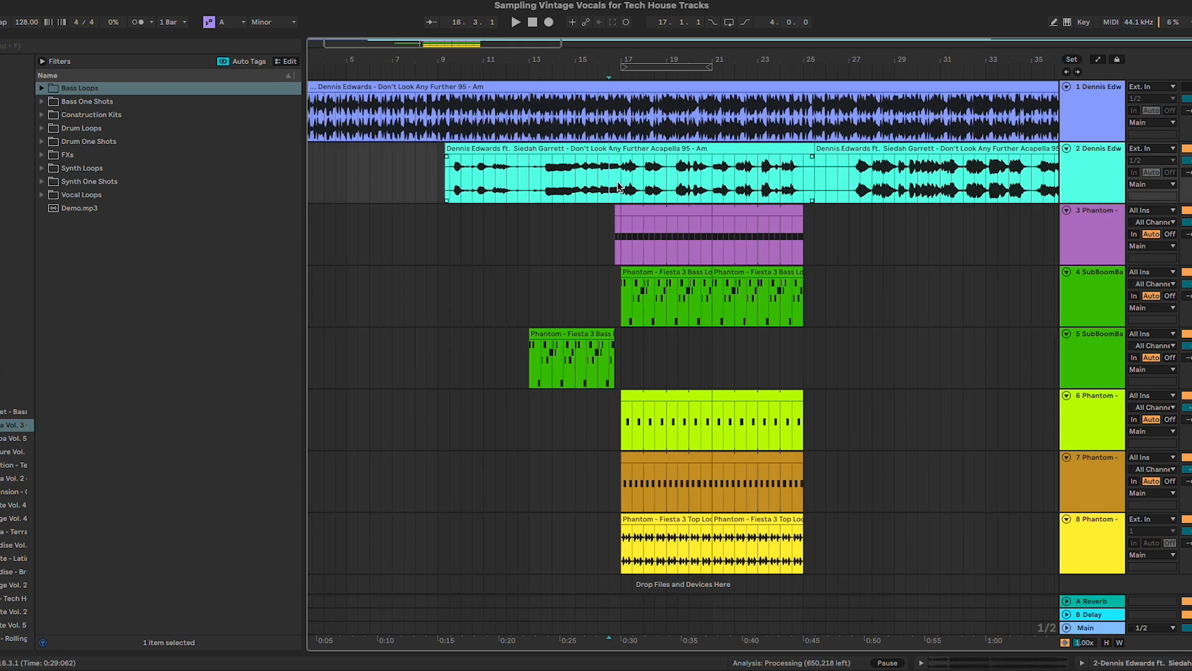
{"action": "left_click", "coordinate": [620, 186]}
{"action": "key", "text": "plus"}
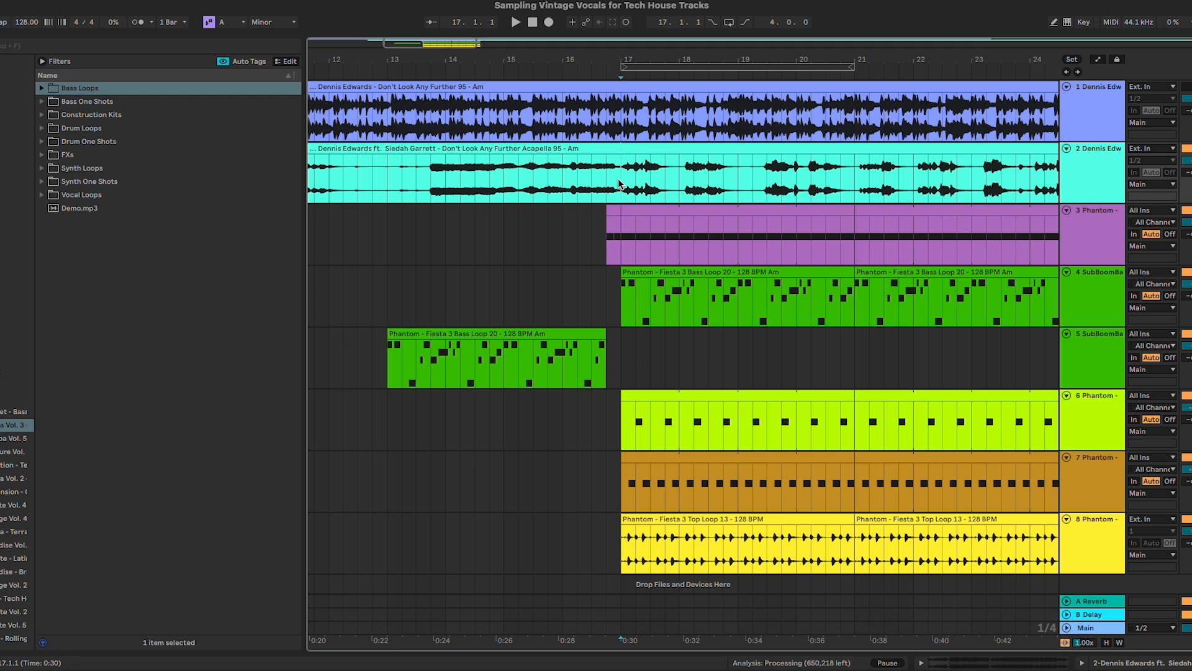
{"action": "key", "text": "minus"}
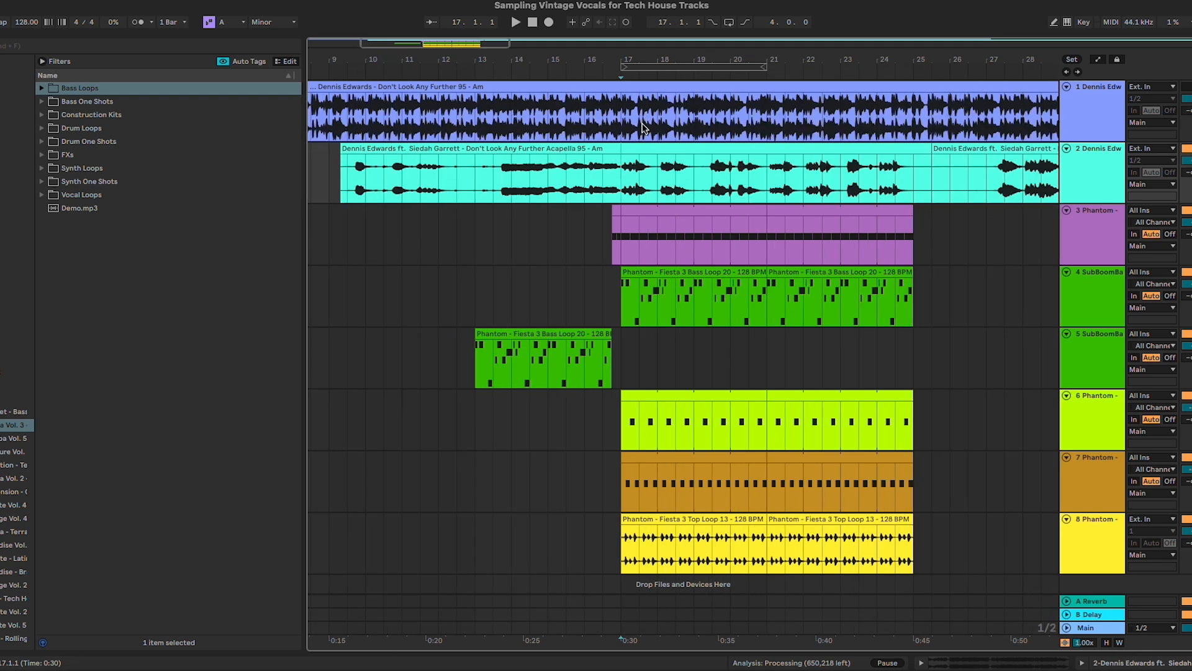
- Show the acapella track's effects and play the arrangement from 13.3.1 to hear the vocal
{"action": "double_click", "coordinate": [1109, 173]}
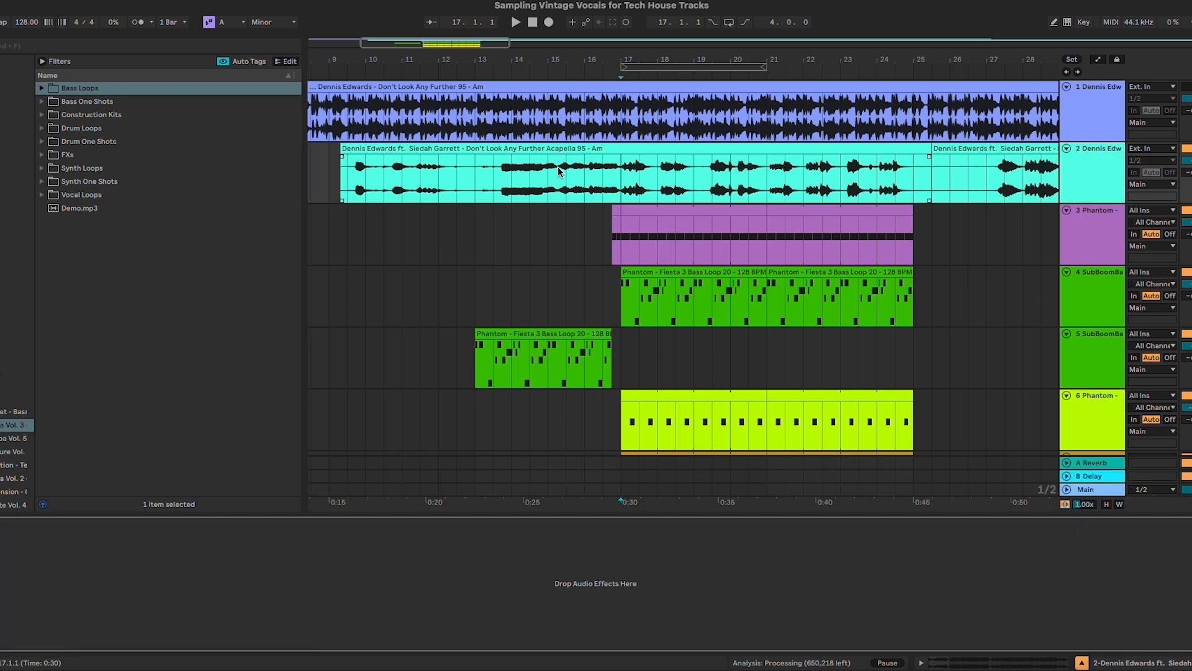
{"action": "left_click", "coordinate": [496, 180]}
{"action": "key", "text": "space"}
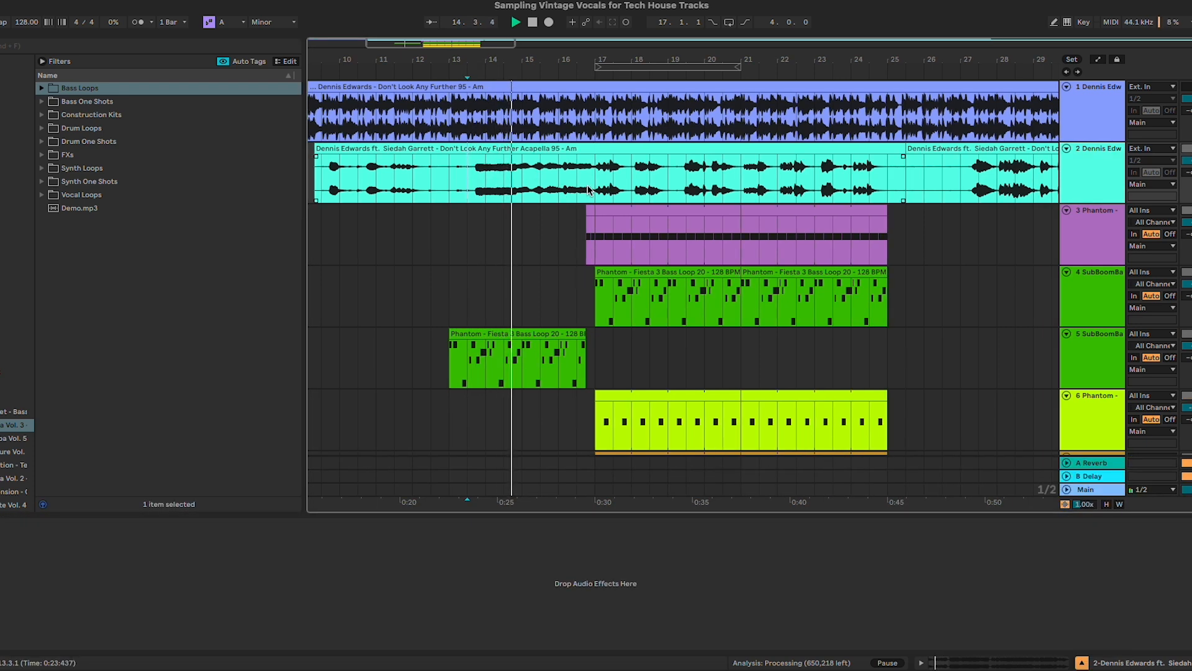
{"action": "key", "text": "plus"}
{"action": "key", "text": "ctrl+alt+l"}
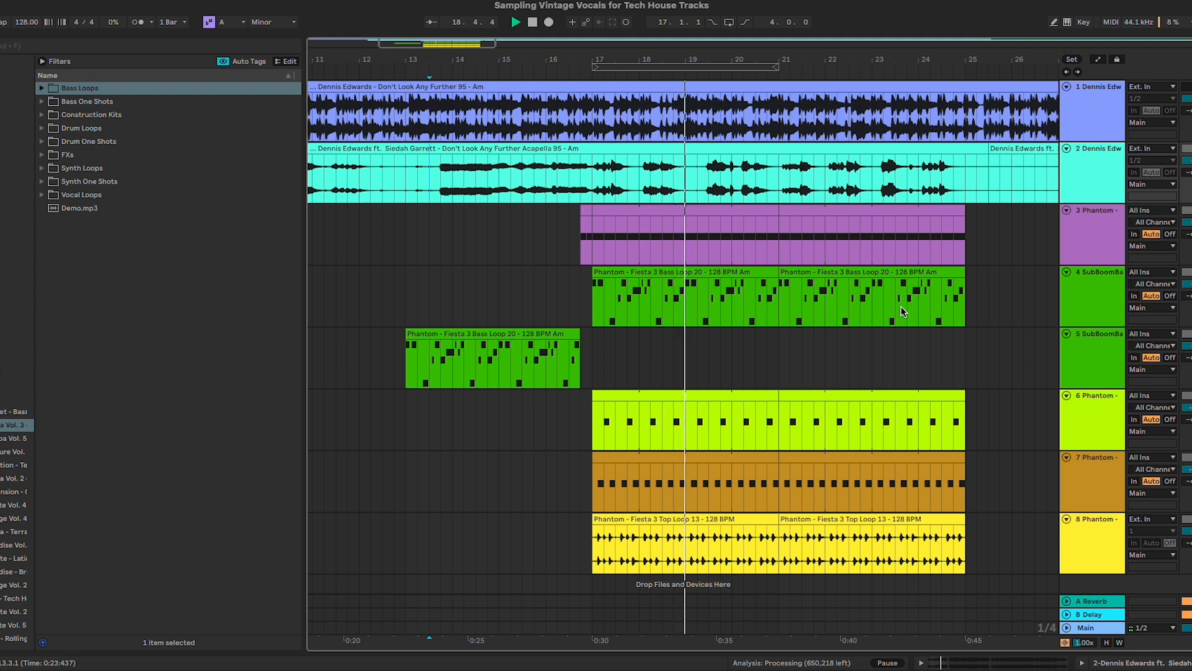
- Examine the acapella waveform closely around bar 19.2 during playback, return to the wider view and stop playback
{"action": "left_click", "coordinate": [698, 168]}
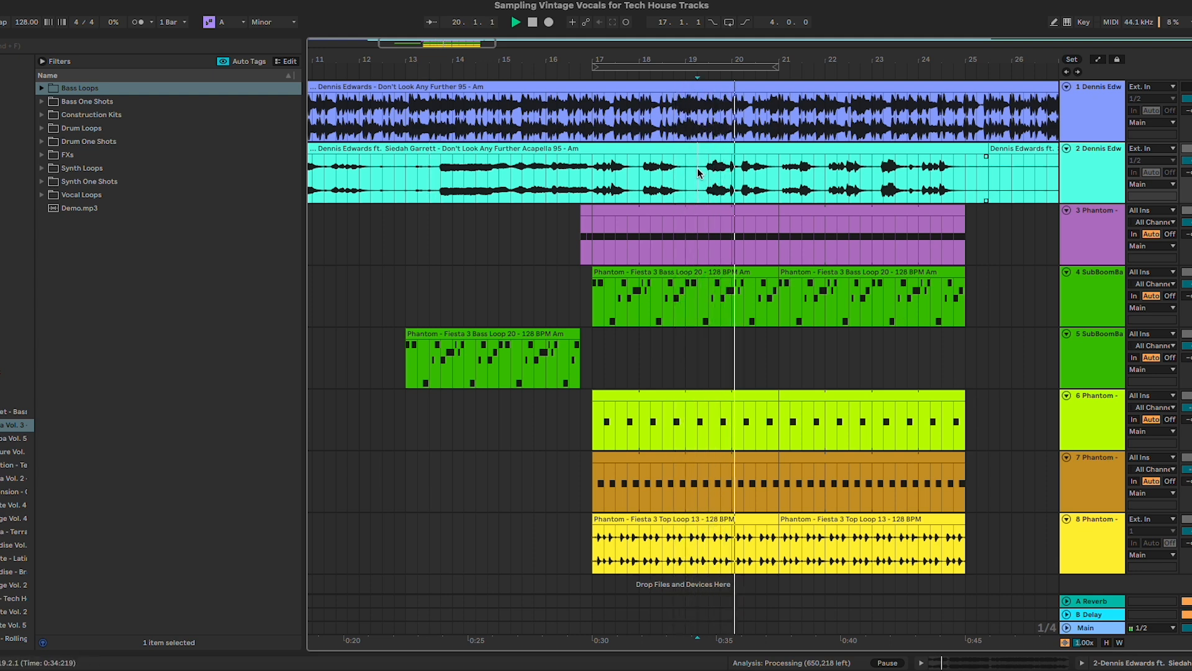
{"action": "key", "text": "plus"}
{"action": "key", "text": "plus"}
{"action": "key", "text": "plus"}
{"action": "key", "text": "plus"}
{"action": "key", "text": "plus"}
{"action": "key", "text": "plus"}
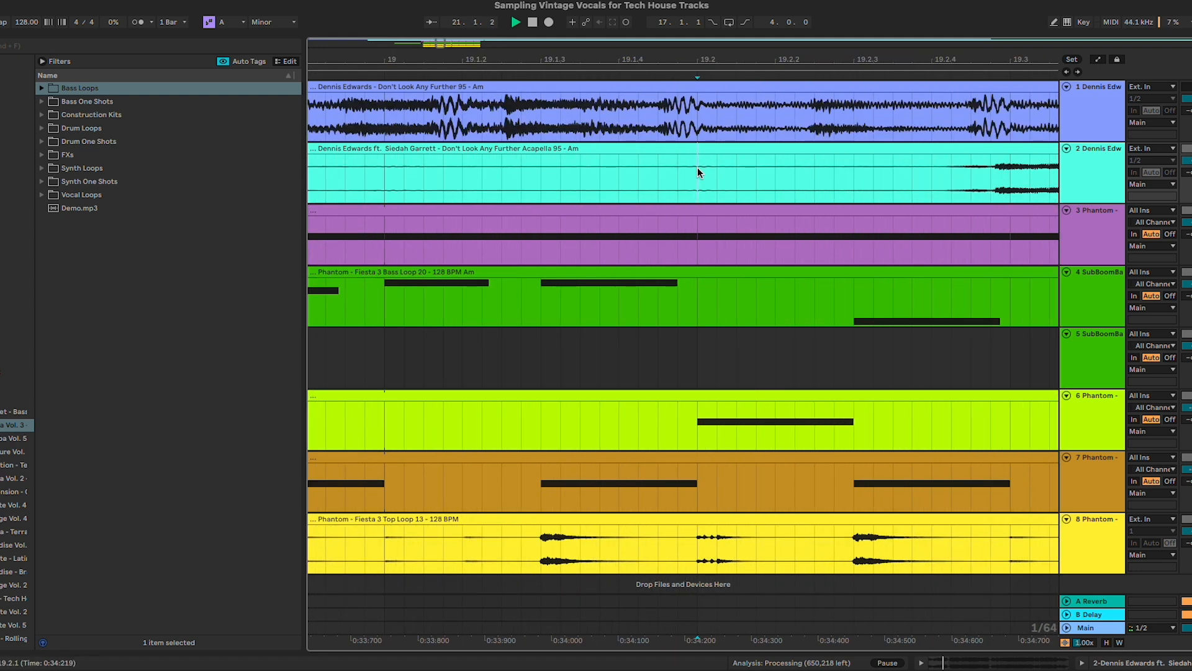
{"action": "key", "text": "minus"}
{"action": "key", "text": "minus"}
{"action": "key", "text": "minus"}
{"action": "key", "text": "minus"}
{"action": "key", "text": "minus"}
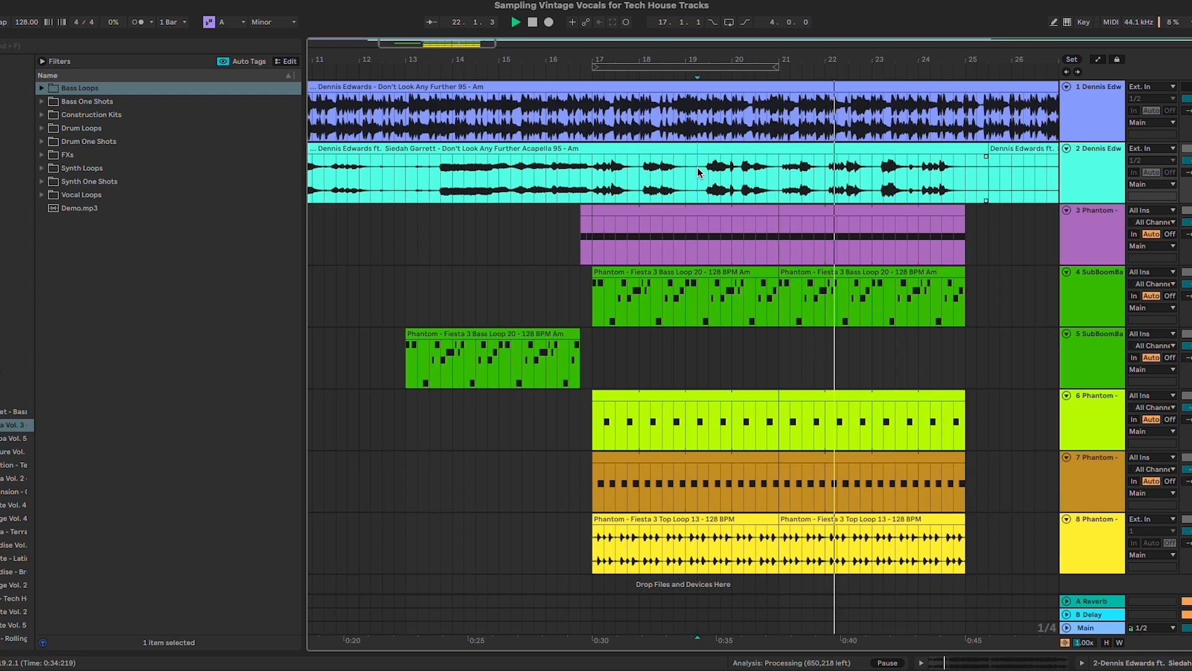
{"action": "scroll", "coordinate": [972, 226], "scroll_direction": "right", "scroll_amount": 1}
{"action": "key", "text": "space"}
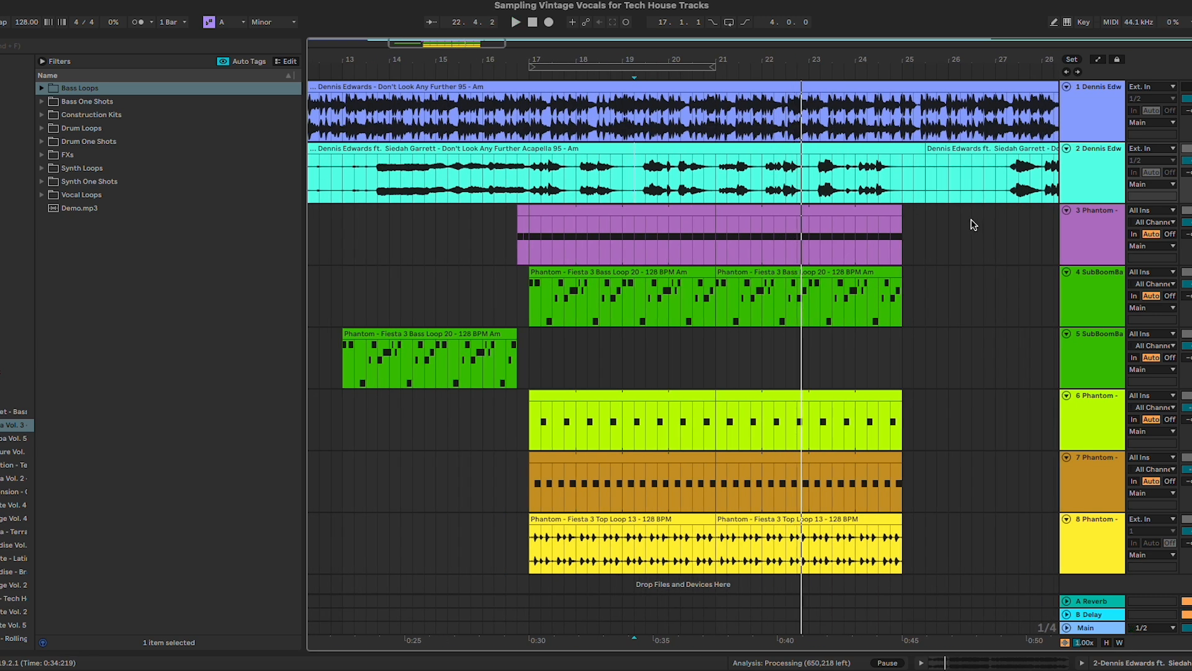
- Search the browser for "voice" and add RX 11 Voice De-noise to the acapella track
{"action": "key", "text": "ctrl+alt+l"}
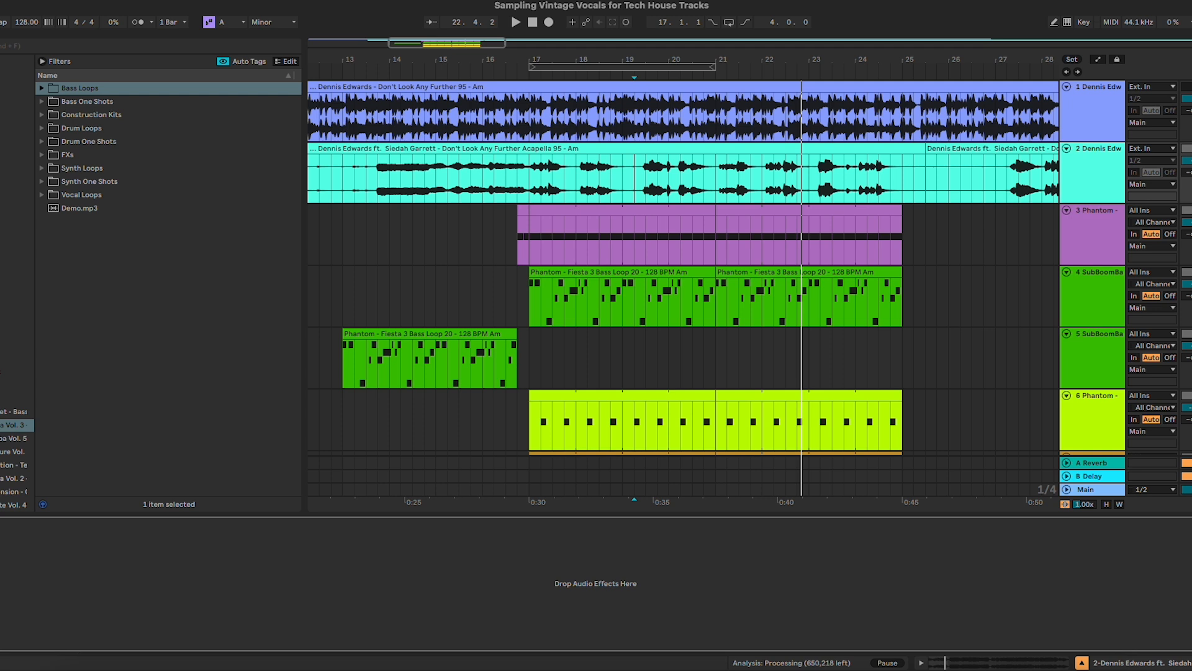
{"action": "left_click", "coordinate": [29, 49]}
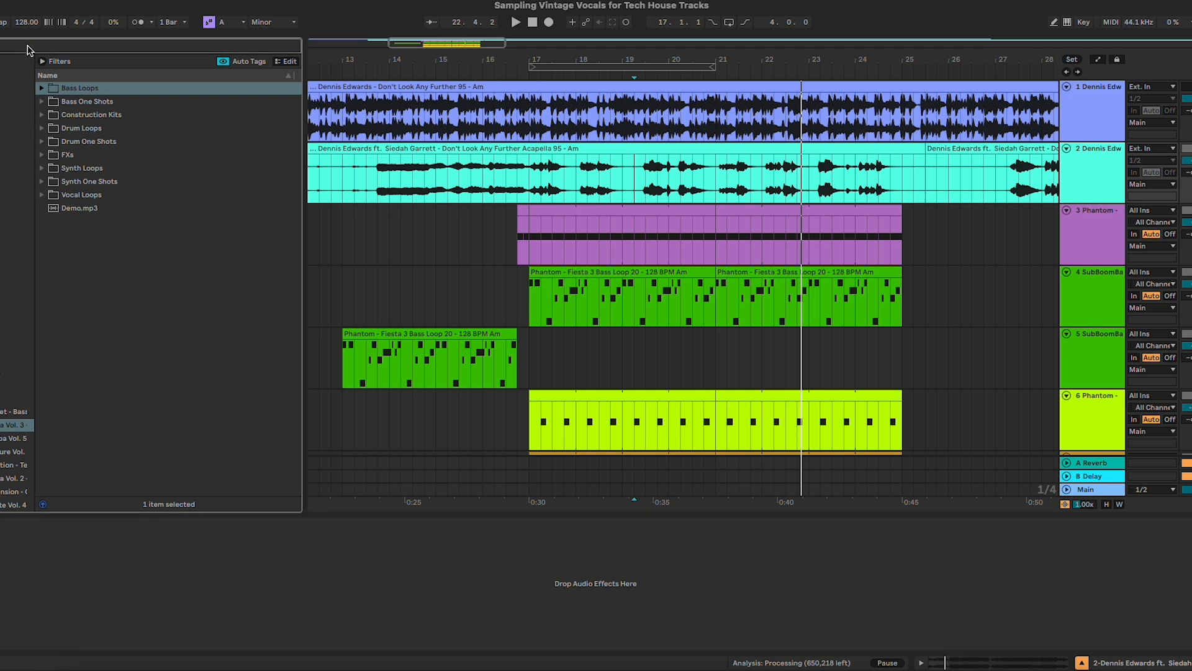
{"action": "type", "text": "voice"}
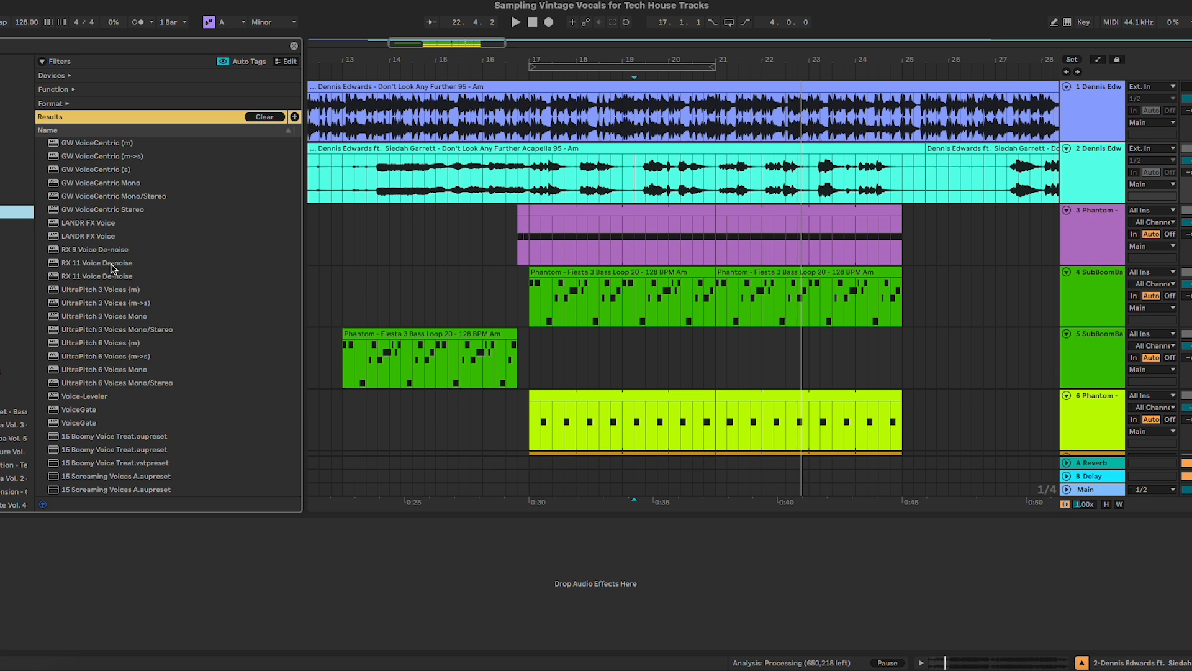
{"action": "double_click", "coordinate": [111, 264]}
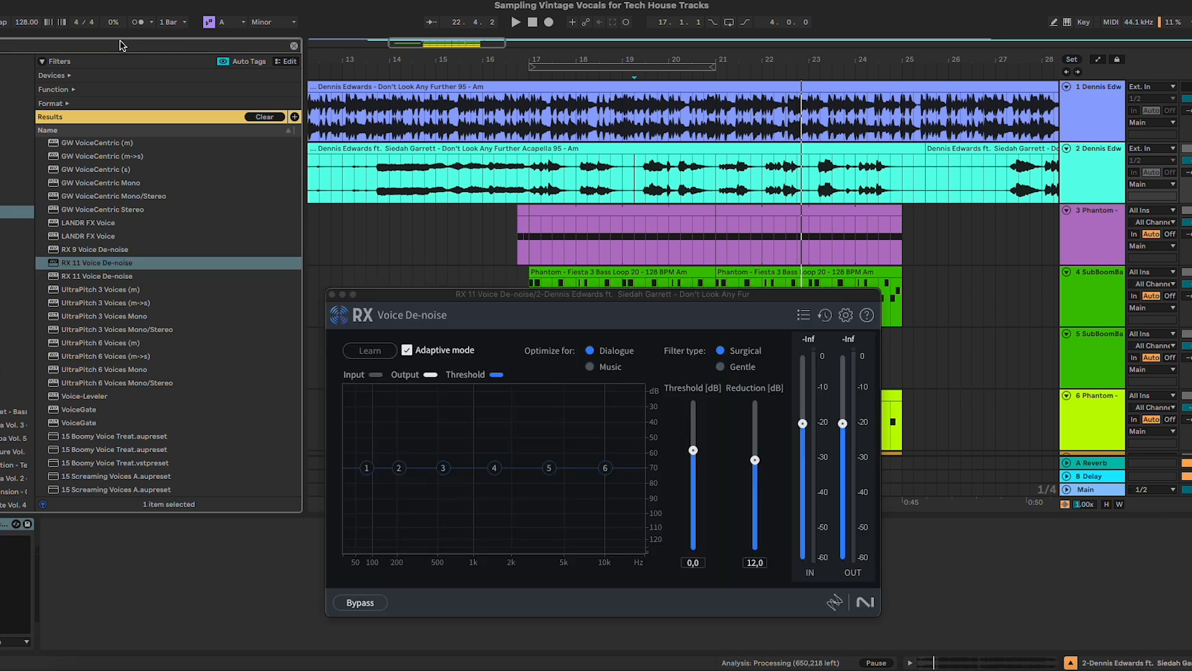
- Search the browser for "click", add RX 11 Mouth De-click to the acapella track and switch it off
{"action": "left_click", "coordinate": [121, 46]}
{"action": "type", "text": "click"}
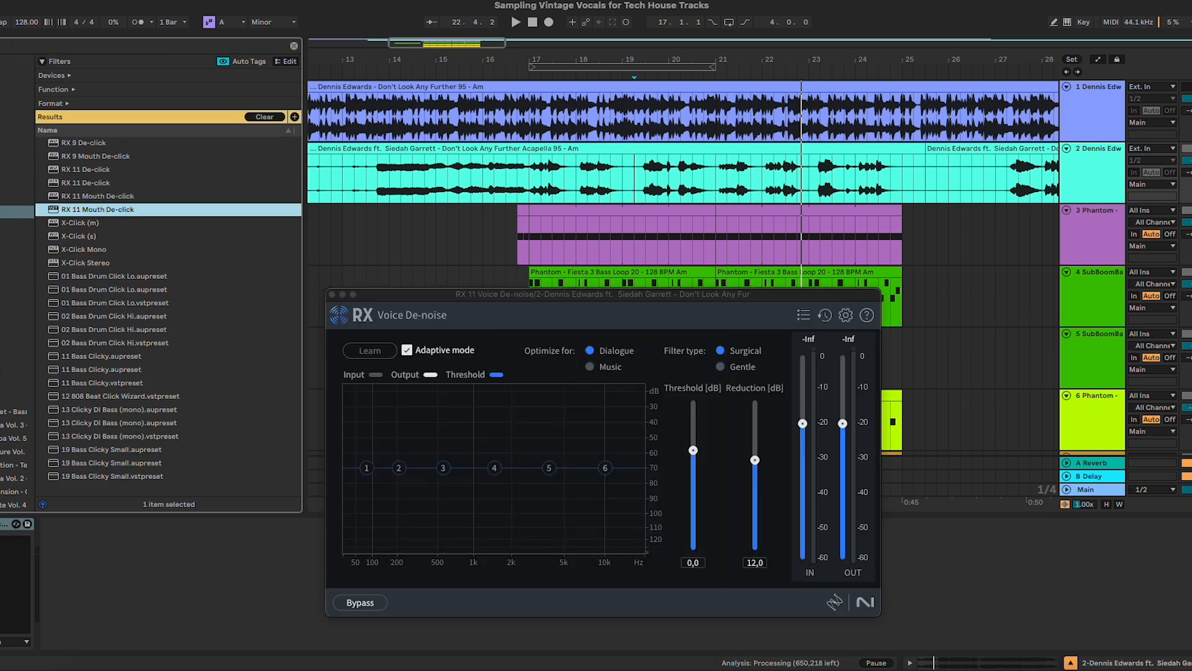
{"action": "double_click", "coordinate": [136, 210]}
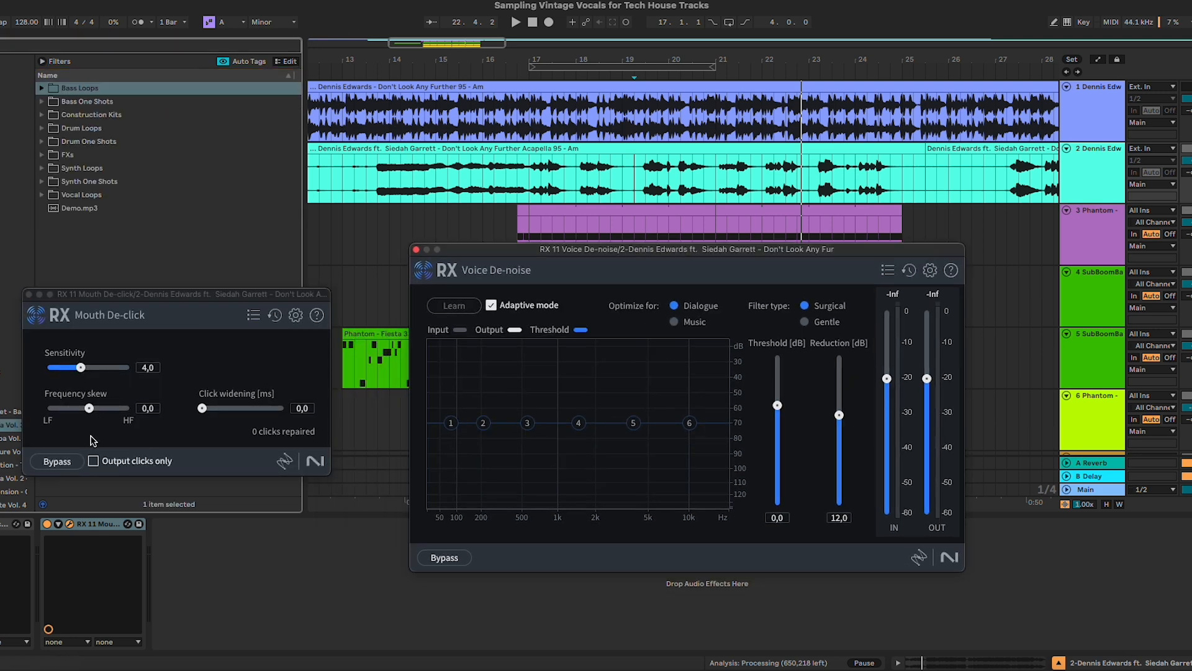
{"action": "left_click", "coordinate": [58, 526]}
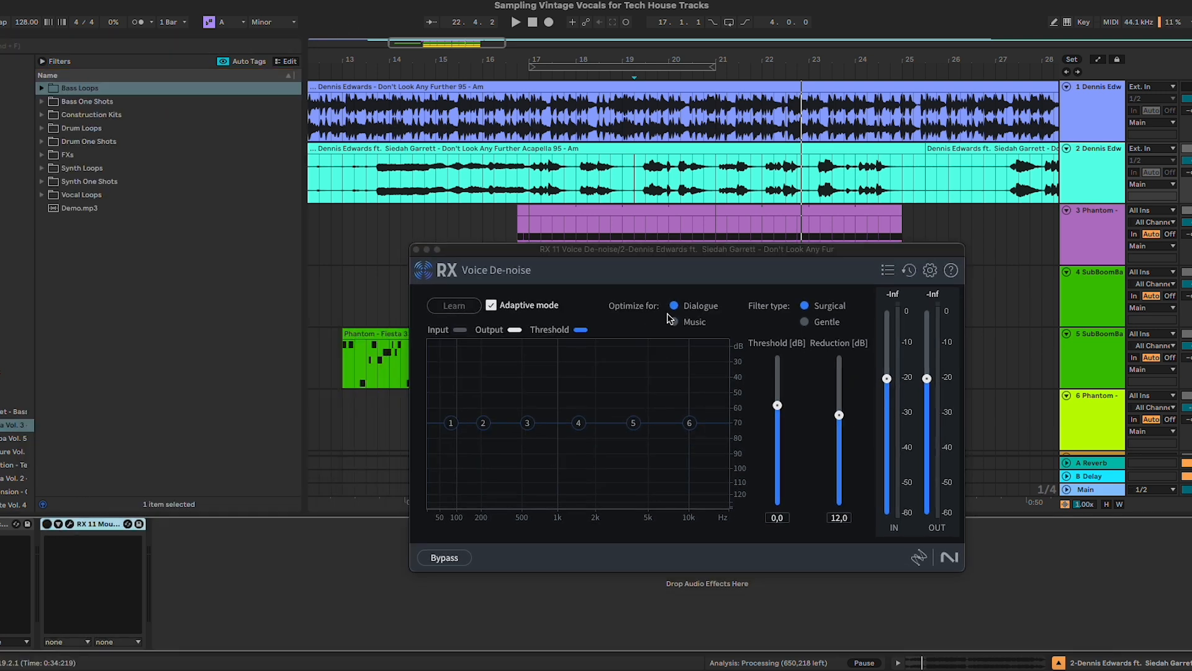
- Loop the acapella section from 13.4.1 to 25.1.1 and start playback
{"action": "left_click_drag", "start_coordinate": [376, 183], "coordinate": [901, 193]}
{"action": "key", "text": "super+l"}
{"action": "key", "text": "space"}
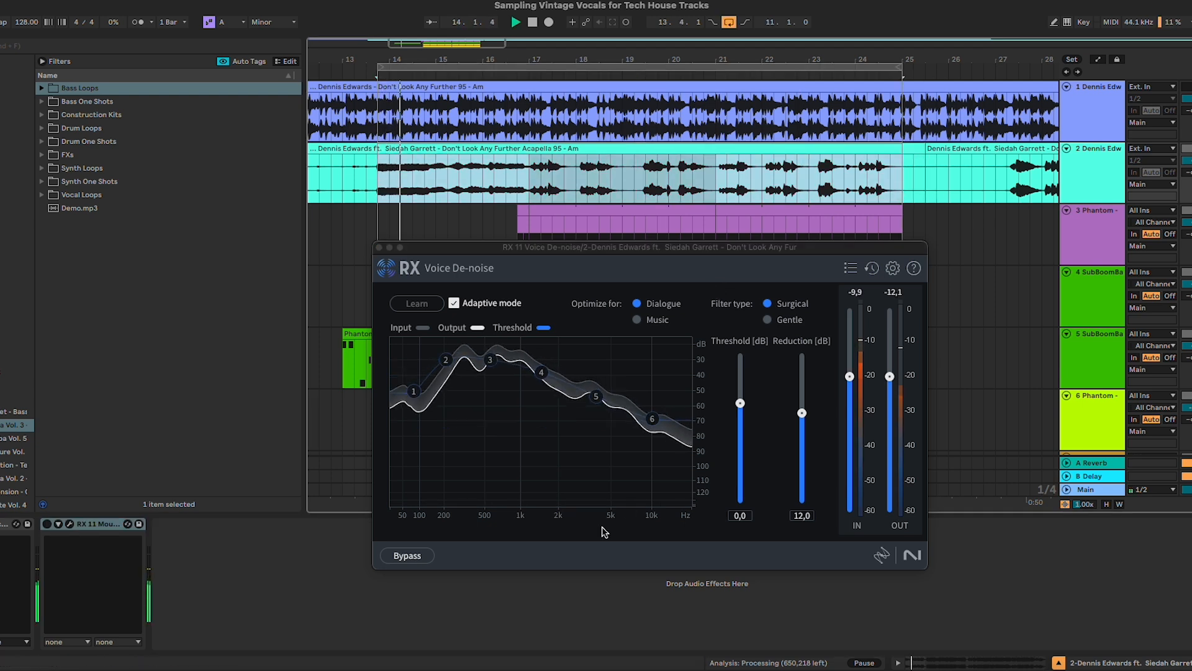
- Try lowering the Voice De-noise reduction to 6 dB, using Bypass to compare
{"action": "left_click_drag", "start_coordinate": [802, 413], "coordinate": [801, 449]}
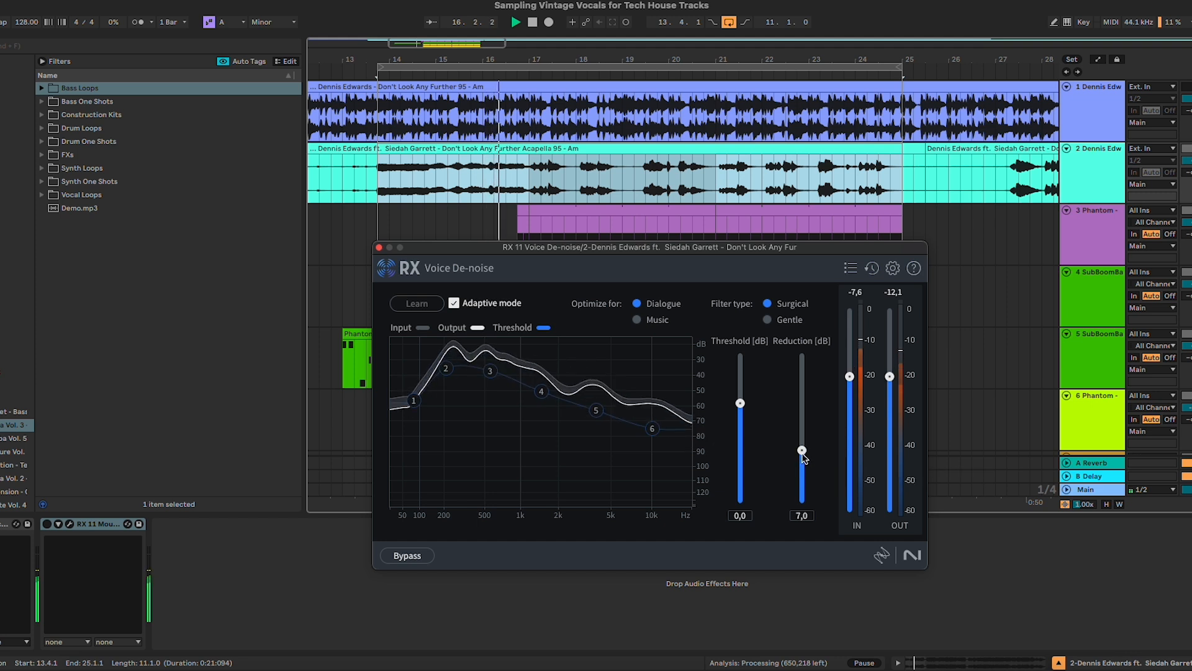
{"action": "left_click", "coordinate": [409, 559]}
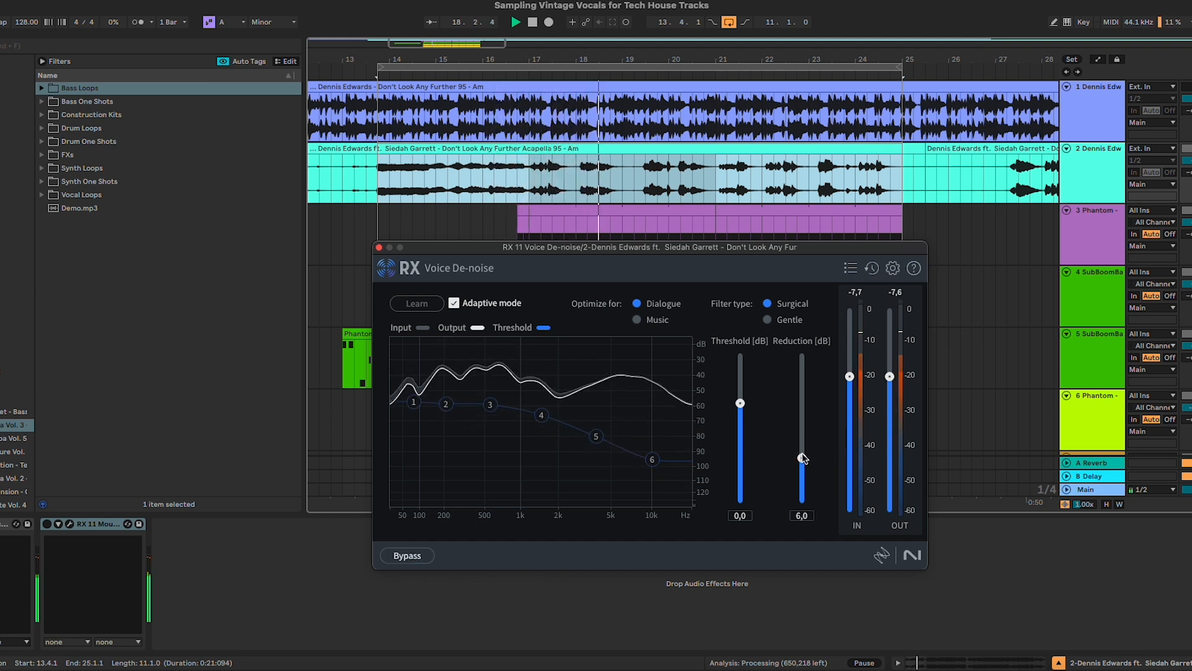
{"action": "left_click_drag", "start_coordinate": [801, 452], "coordinate": [802, 459]}
- Optimize Voice De-noise for Music and set its reduction to 10 dB
{"action": "left_click", "coordinate": [654, 322]}
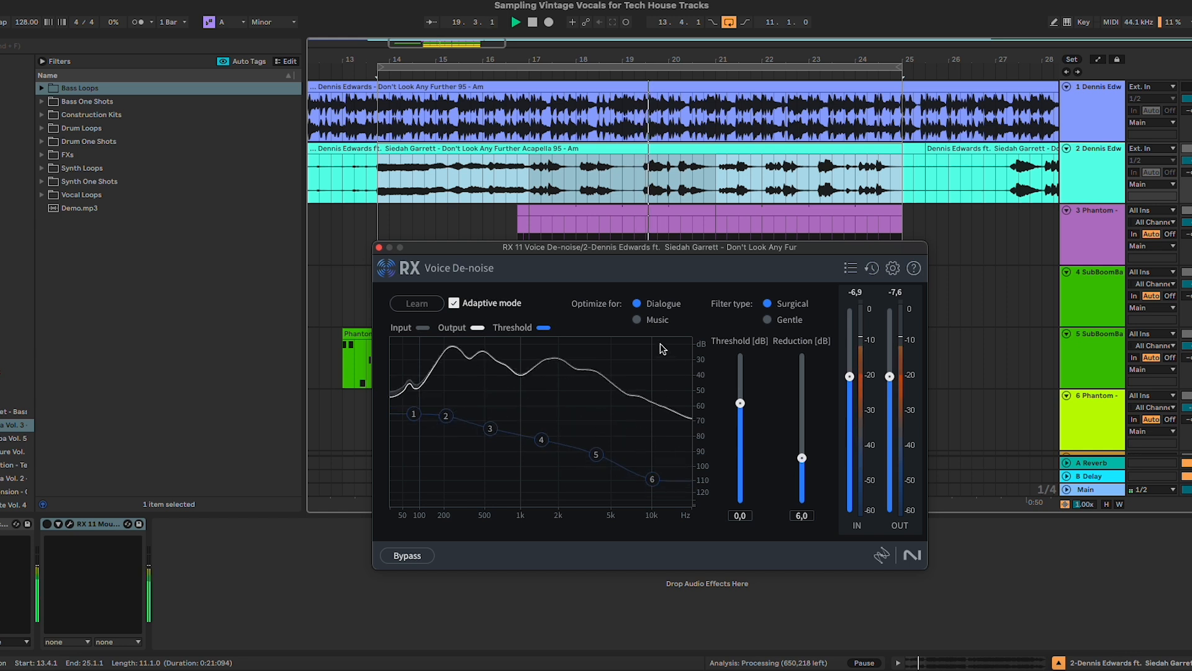
{"action": "left_click_drag", "start_coordinate": [802, 459], "coordinate": [804, 429]}
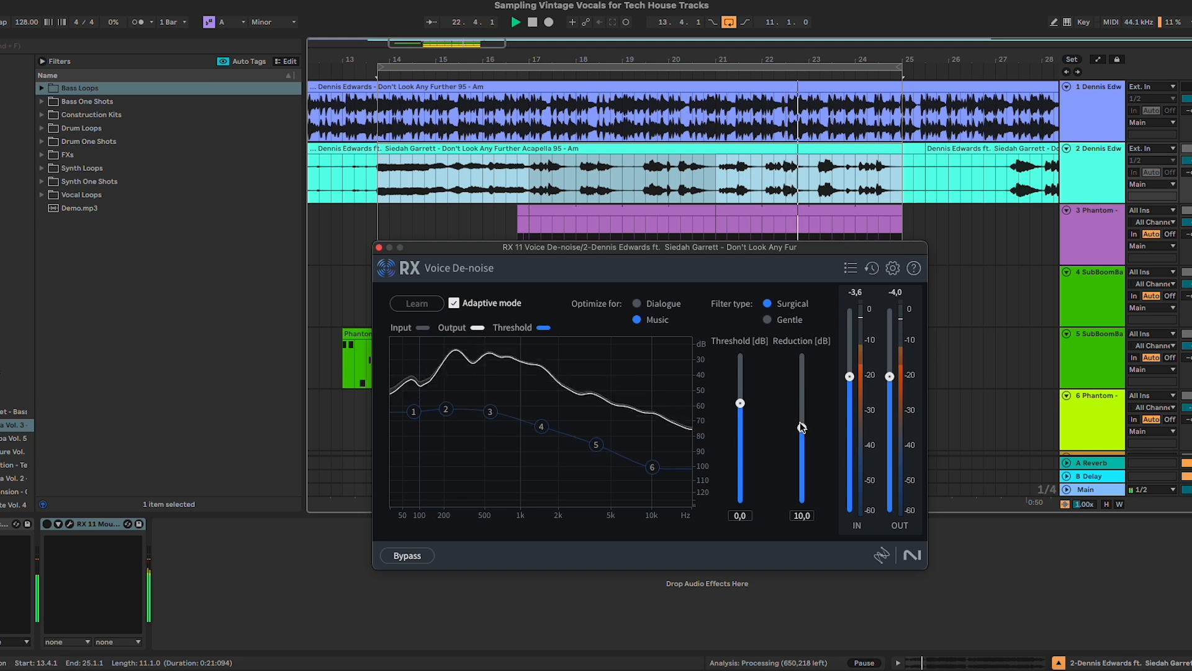
{"action": "mouse_move", "coordinate": [801, 428]}
{"action": "left_mouse_down"}
{"action": "mouse_move", "coordinate": [806, 355]}
{"action": "mouse_move", "coordinate": [802, 427]}
{"action": "left_mouse_up"}
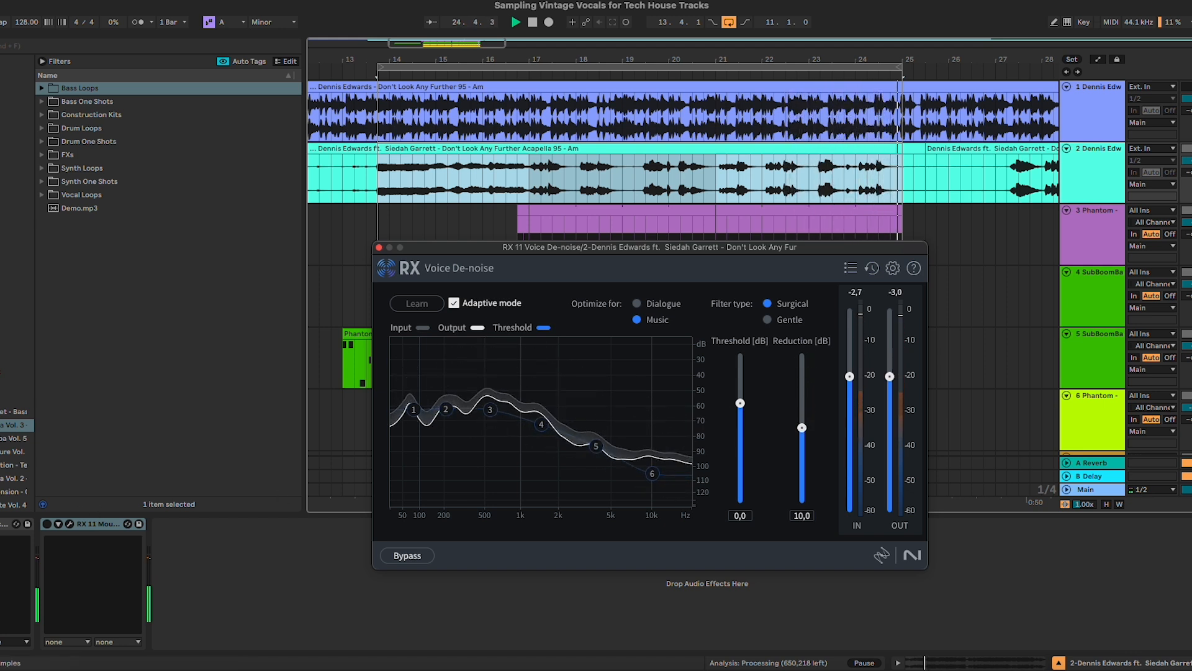
- Set the Voice De-noise reduction to 7 dB, stop playback and close the plug-in window
{"action": "left_click", "coordinate": [1, 524]}
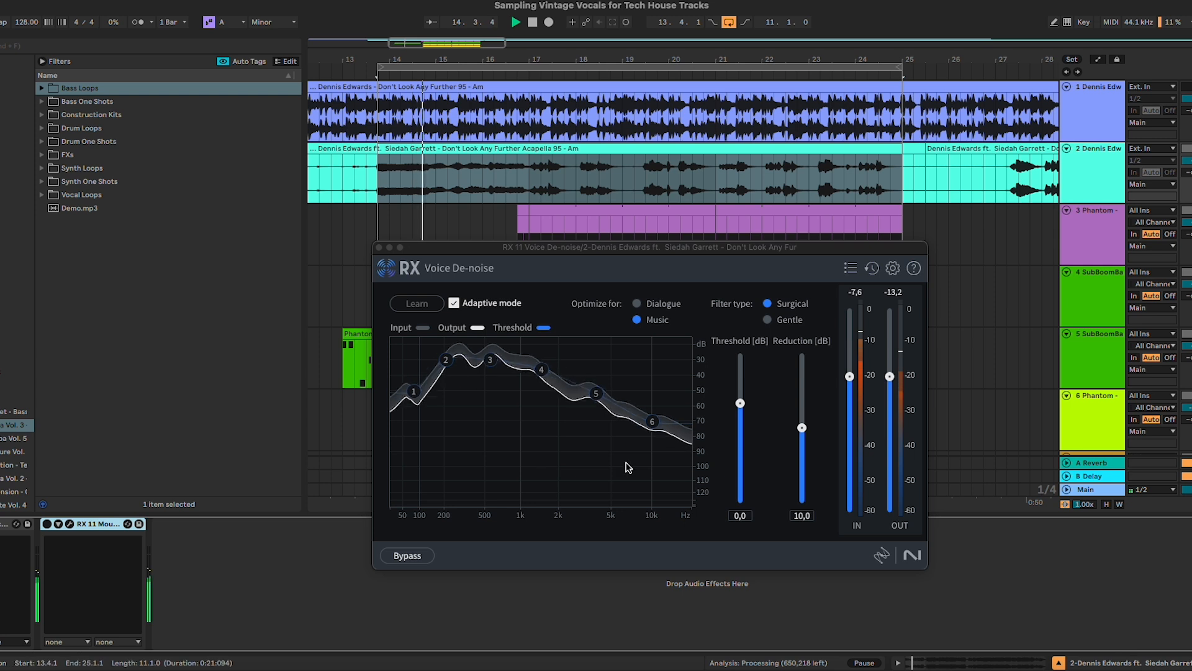
{"action": "left_click_drag", "start_coordinate": [802, 428], "coordinate": [802, 453]}
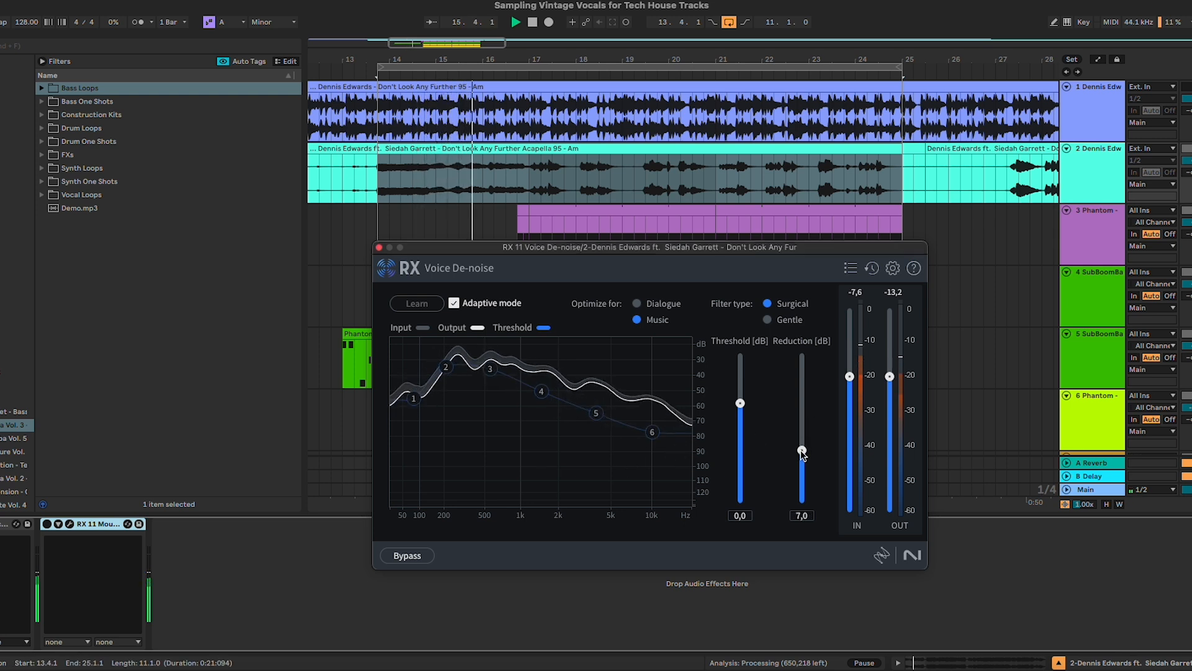
{"action": "left_click_drag", "start_coordinate": [683, 250], "coordinate": [724, 255]}
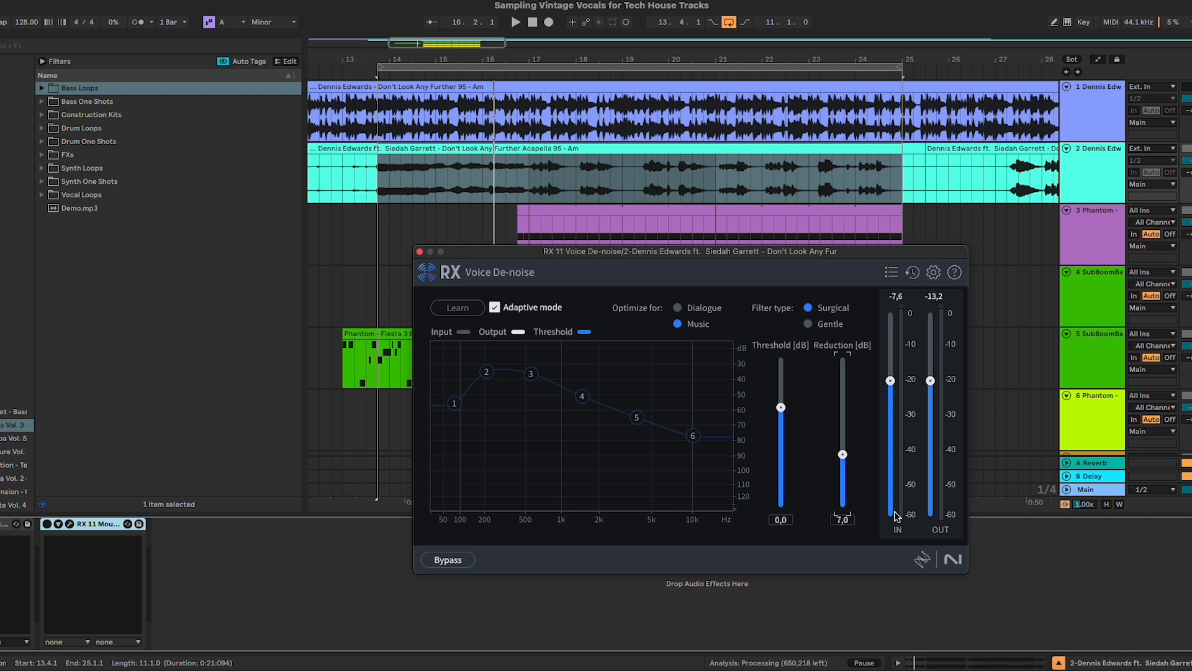
{"action": "left_click", "coordinate": [421, 252]}
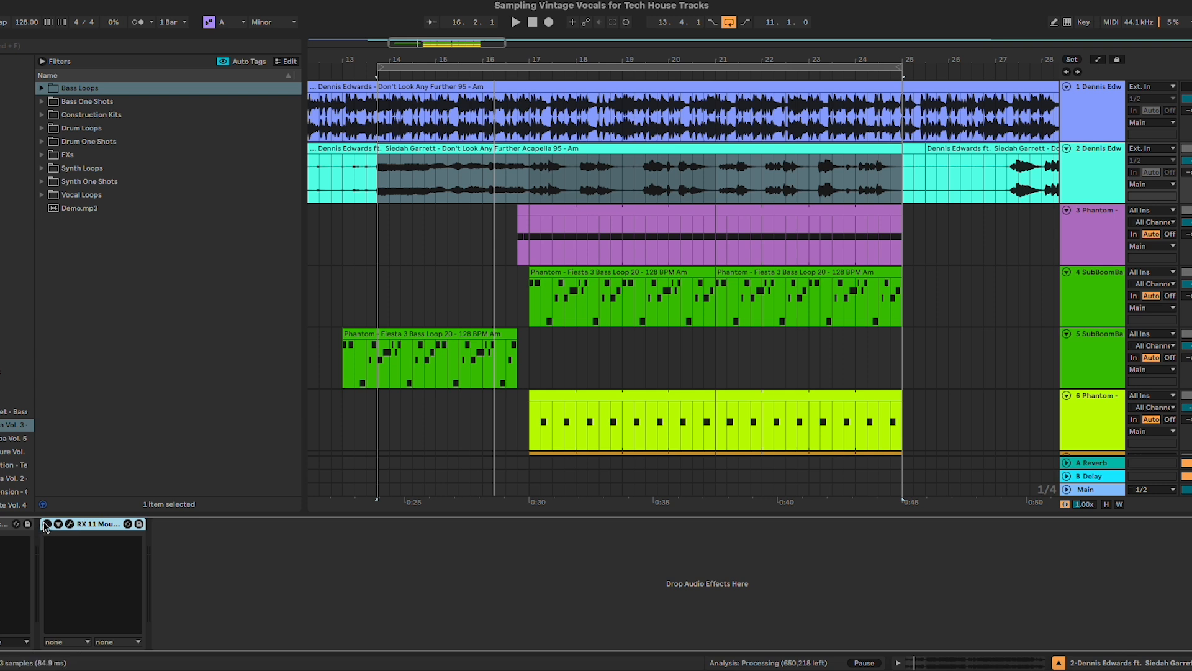
- Switch RX 11 Mouth De-click on with its window open over the arrangement, and play the looped vocal
{"action": "left_click", "coordinate": [70, 525]}
{"action": "left_click_drag", "start_coordinate": [209, 292], "coordinate": [770, 245]}
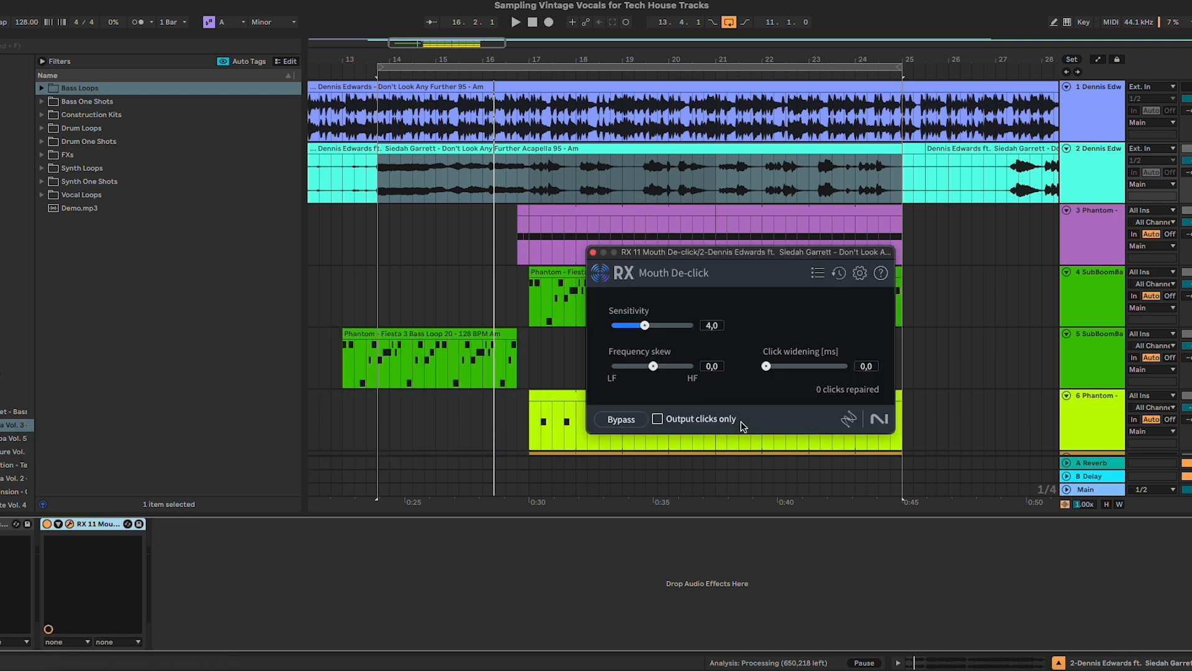
{"action": "key", "text": "space"}
- Set Mouth De-click to sensitivity 6.0, frequency skew 4.0 and click widening 1.5 ms, and stop playback
{"action": "left_click_drag", "start_coordinate": [770, 370], "coordinate": [782, 371]}
{"action": "left_click_drag", "start_coordinate": [645, 325], "coordinate": [662, 329]}
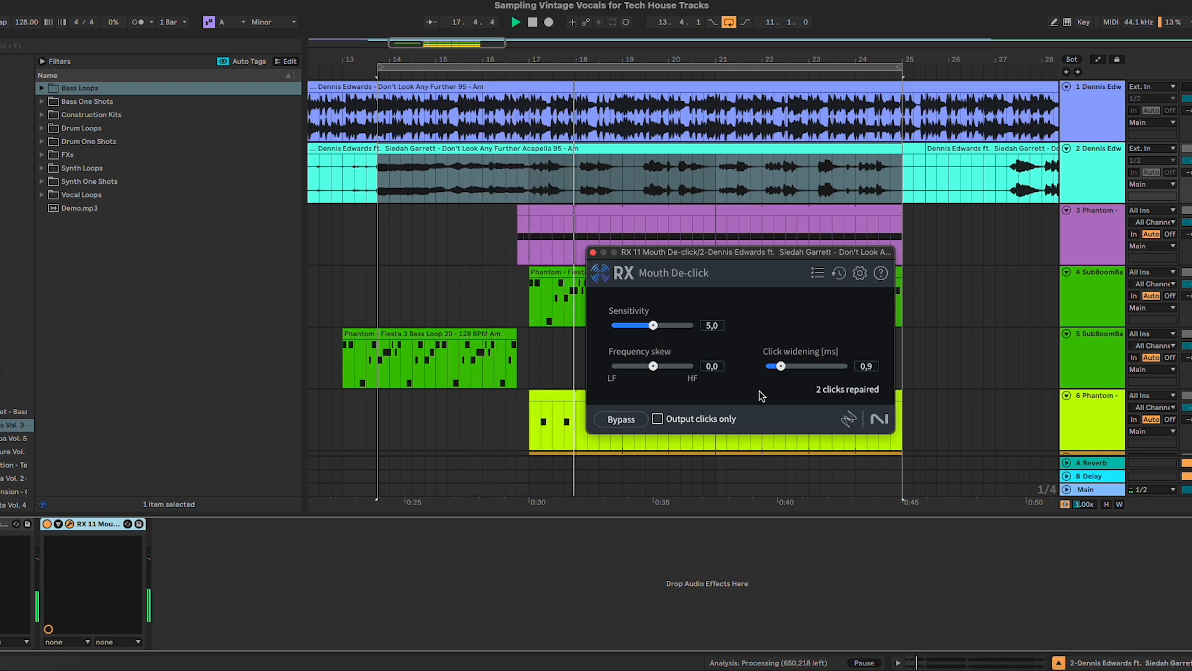
{"action": "left_click_drag", "start_coordinate": [781, 366], "coordinate": [791, 366]}
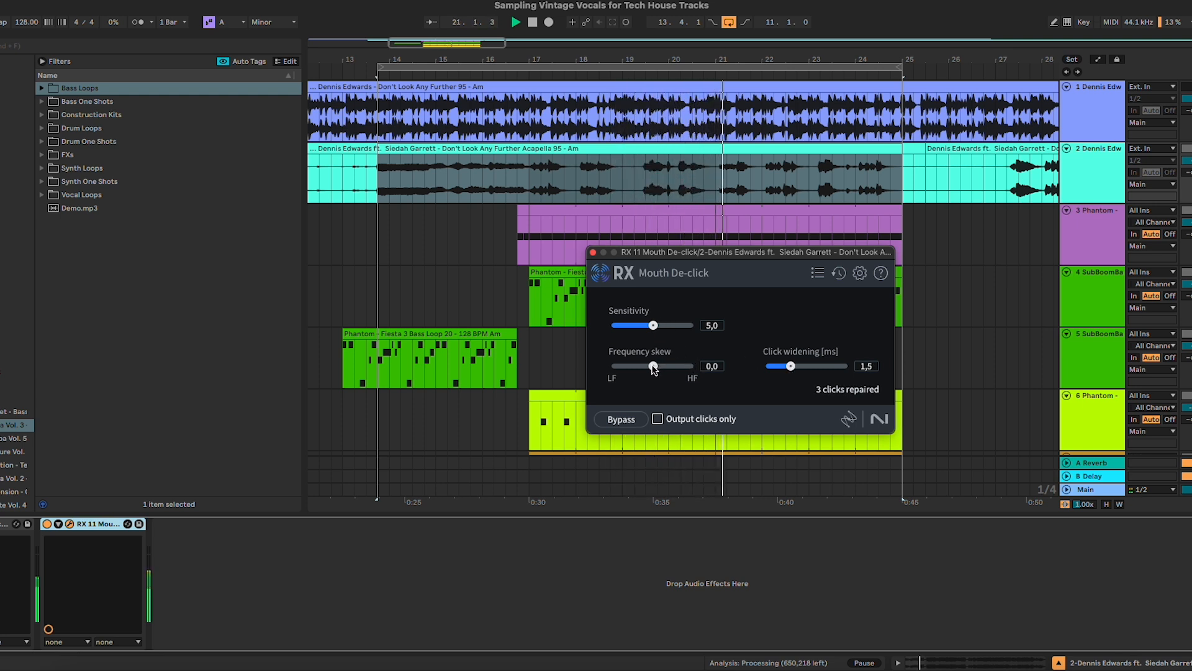
{"action": "left_click_drag", "start_coordinate": [653, 366], "coordinate": [669, 365]}
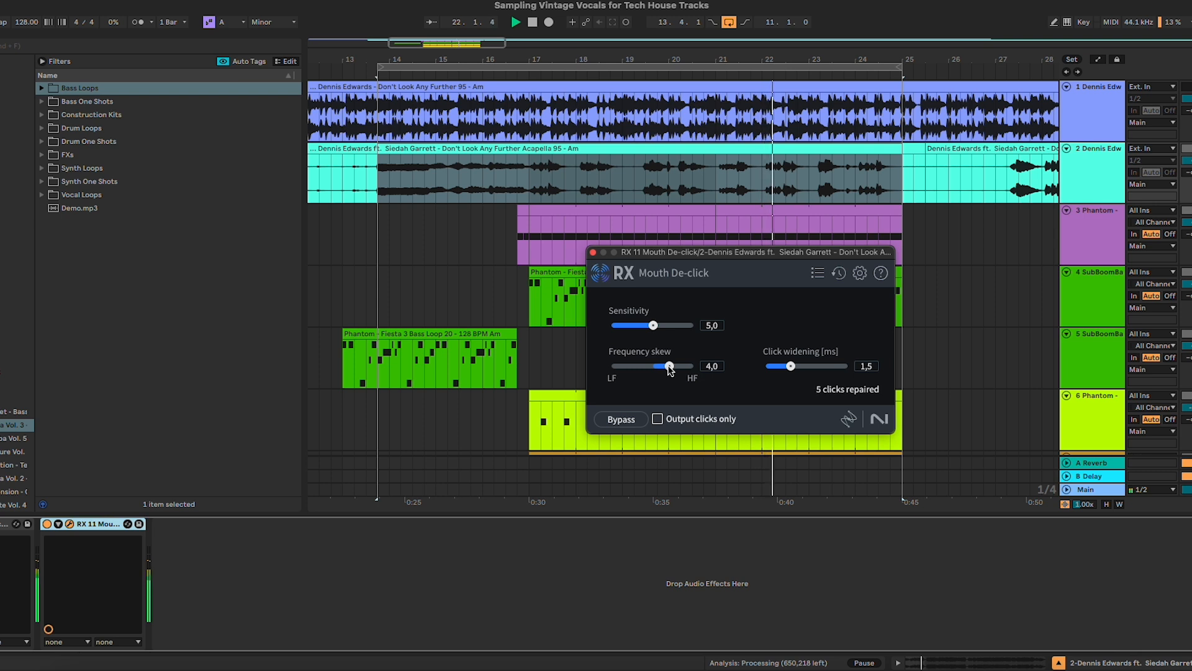
{"action": "left_click_drag", "start_coordinate": [654, 325], "coordinate": [662, 329]}
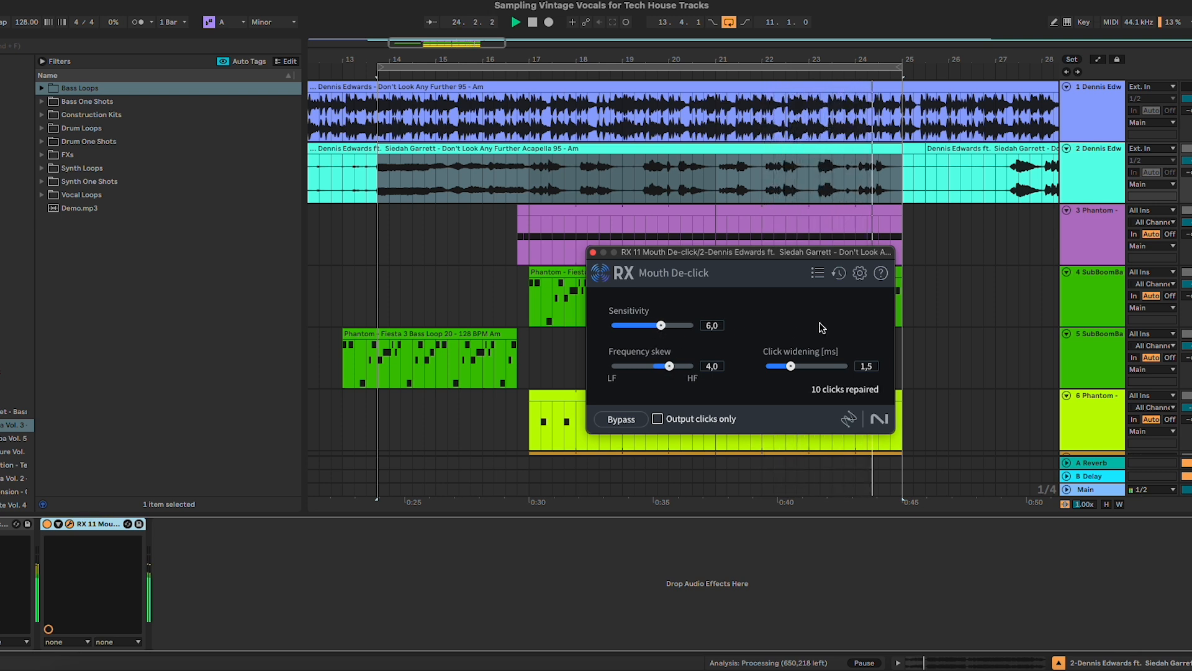
{"action": "key", "text": "space"}
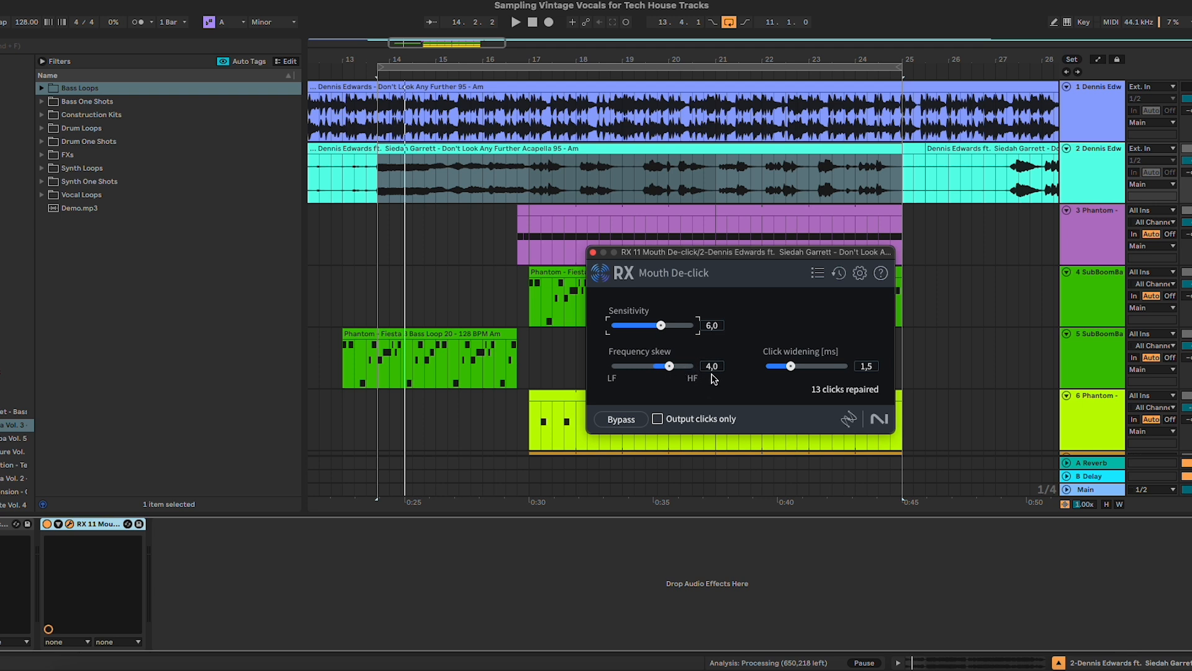
- Close the Mouth De-click window and add EQ Eight after it on the acapella track
{"action": "left_click", "coordinate": [593, 253]}
{"action": "left_click", "coordinate": [12, 158]}
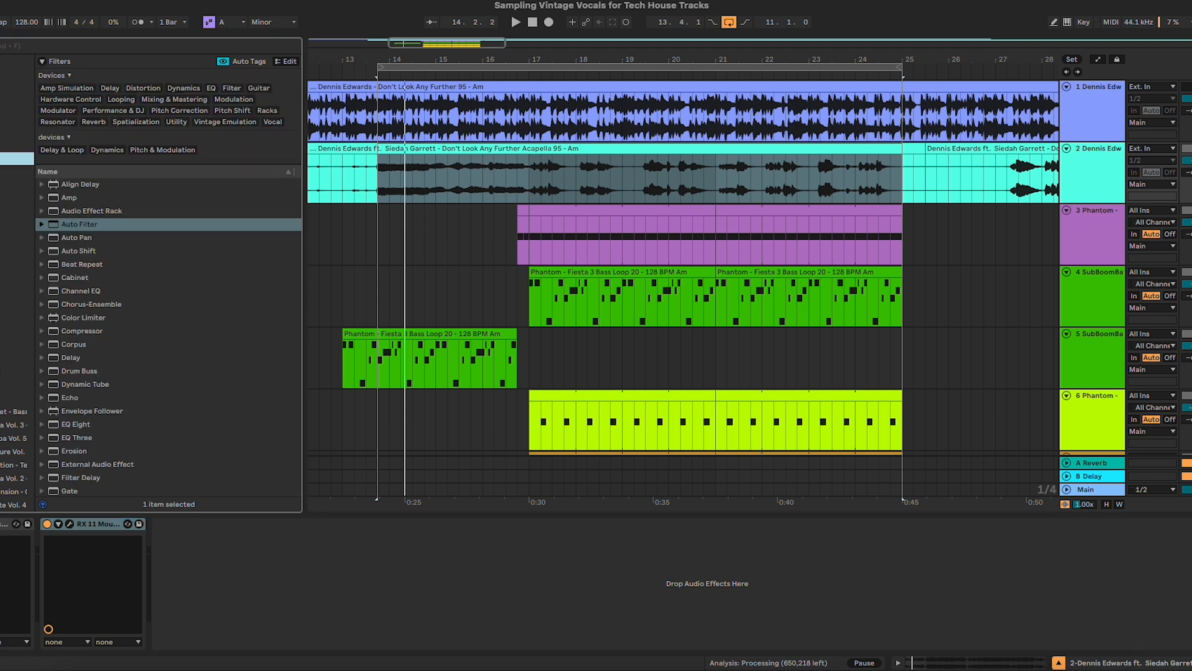
{"action": "double_click", "coordinate": [92, 424]}
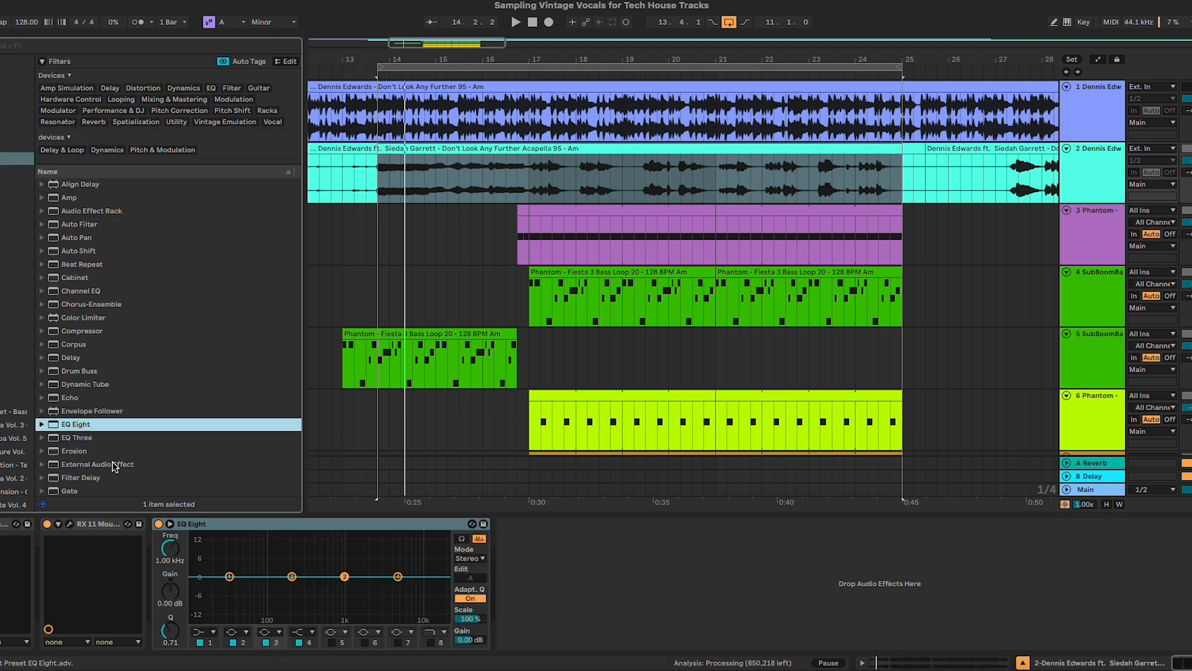
- Set EQ Eight band 1 to a low cut at 141 Hz with Q 0.78 during playback, and switch band 2 off
{"action": "left_click", "coordinate": [213, 632]}
{"action": "left_click", "coordinate": [207, 560]}
{"action": "key", "text": "space"}
{"action": "left_click_drag", "start_coordinate": [229, 587], "coordinate": [278, 586]}
{"action": "left_click", "coordinate": [237, 640]}
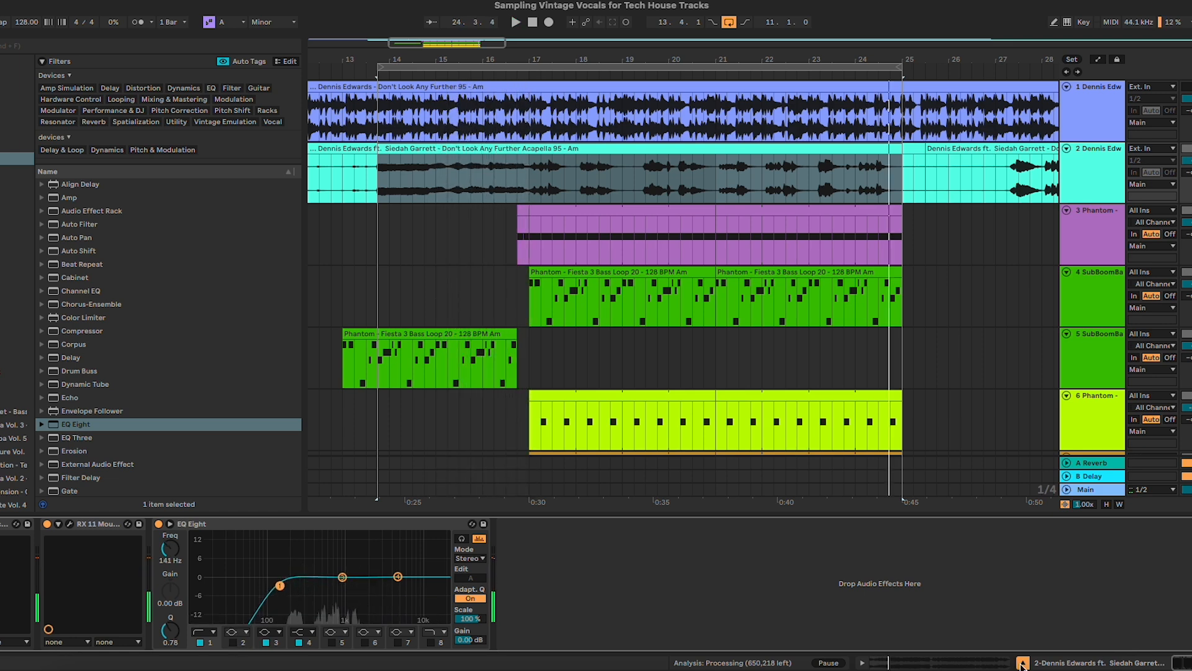
- Hide the device view to show all tracks and switch off the arrangement loop
{"action": "left_click", "coordinate": [1022, 663]}
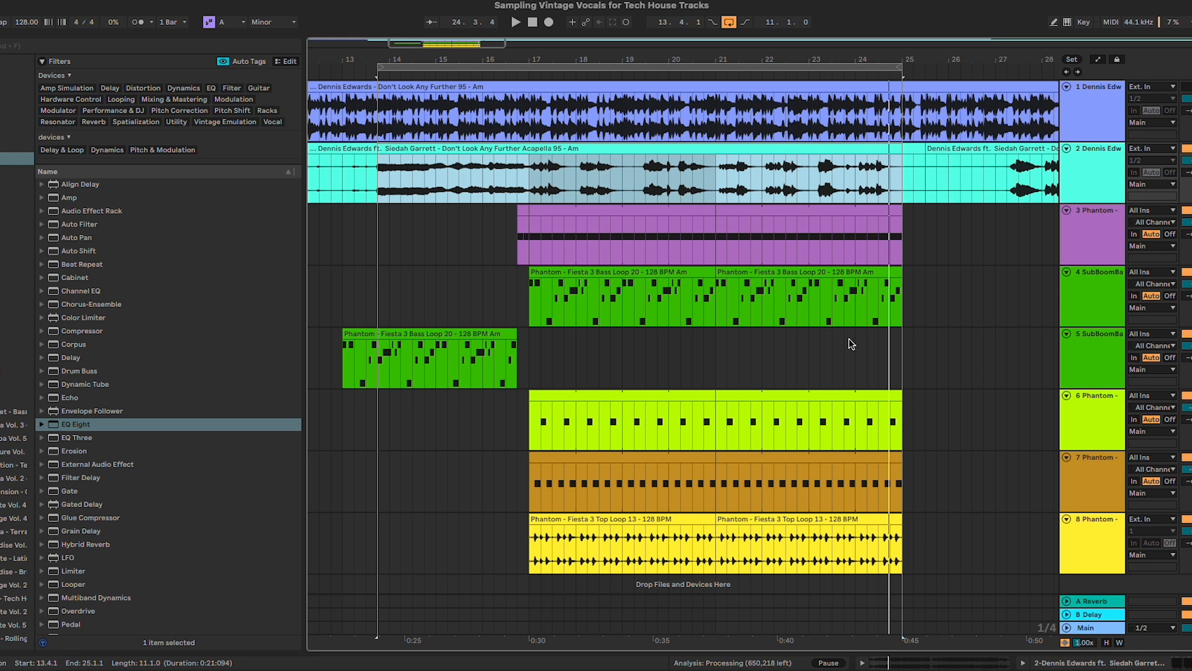
{"action": "left_click", "coordinate": [848, 338]}
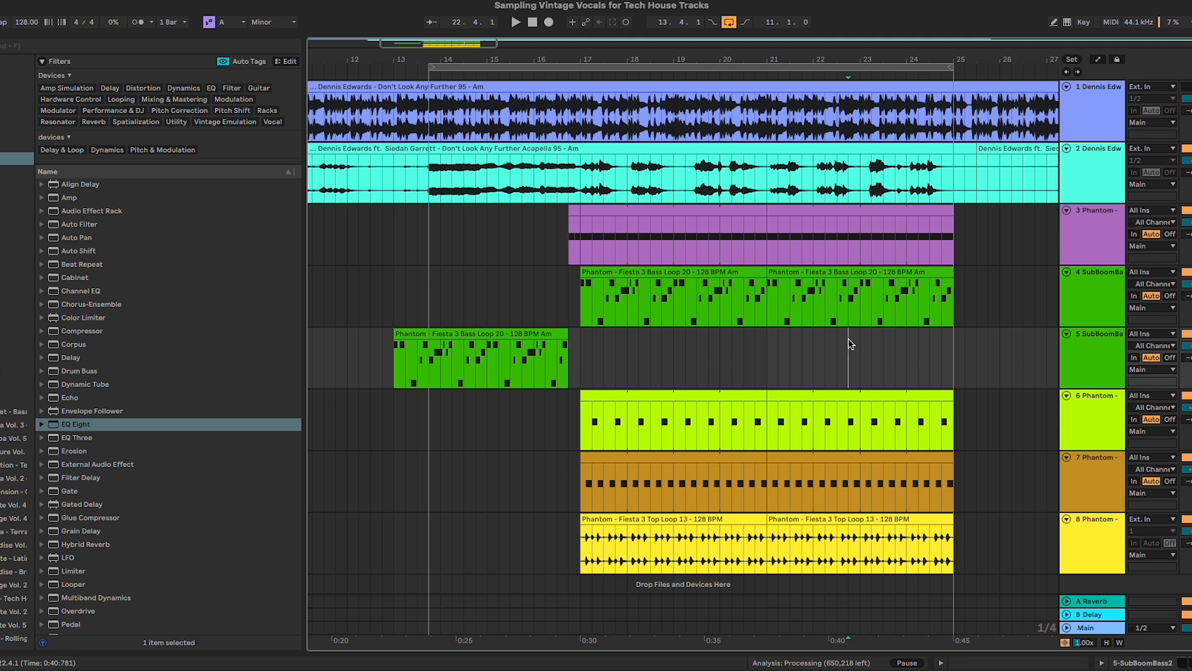
{"action": "left_click", "coordinate": [729, 22]}
- Open the acapella clip's sample view and examine its warp settings and vocal phrases
{"action": "double_click", "coordinate": [757, 164]}
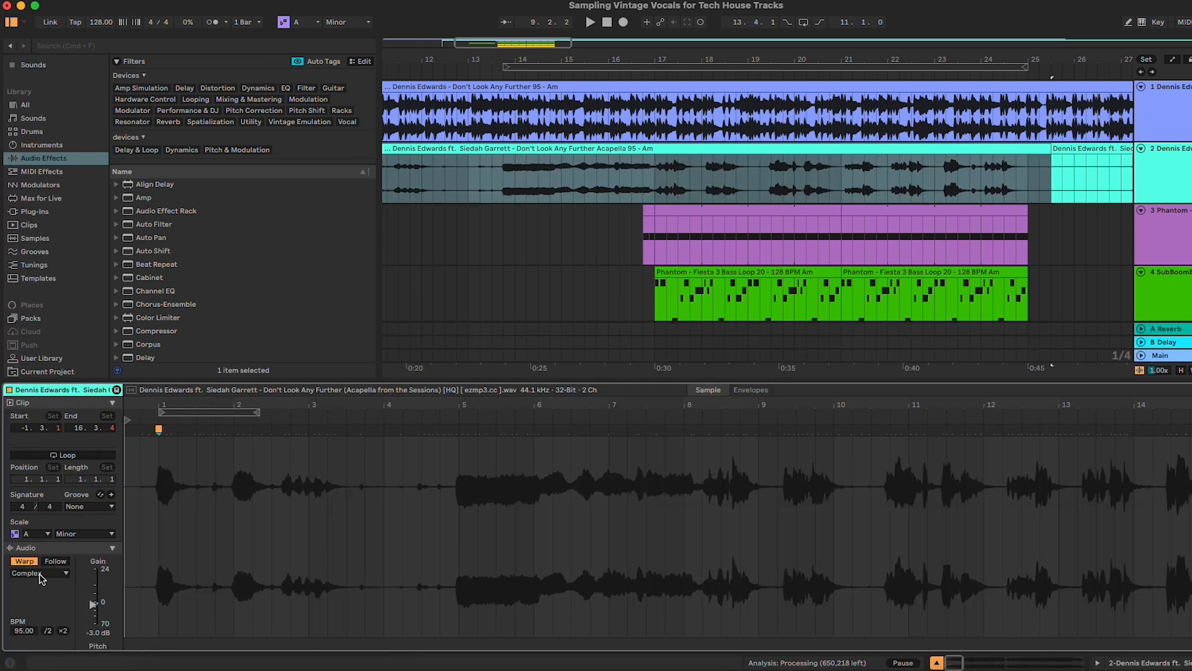
{"action": "left_click", "coordinate": [498, 185]}
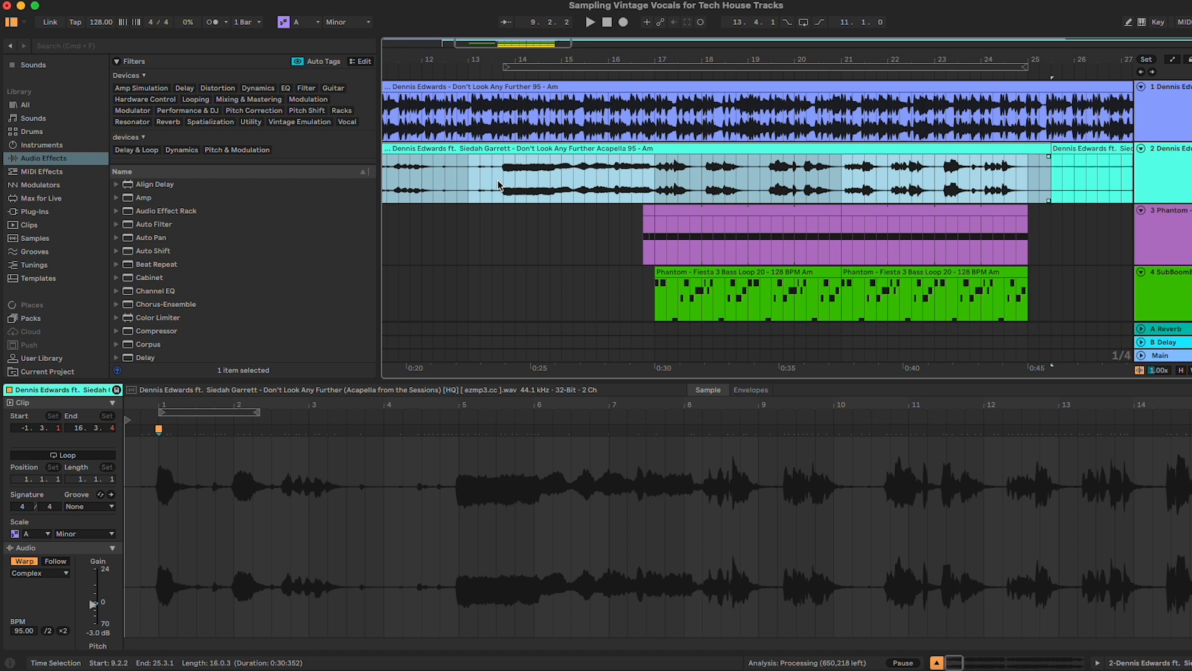
{"action": "left_click", "coordinate": [666, 184]}
{"action": "left_click", "coordinate": [771, 185]}
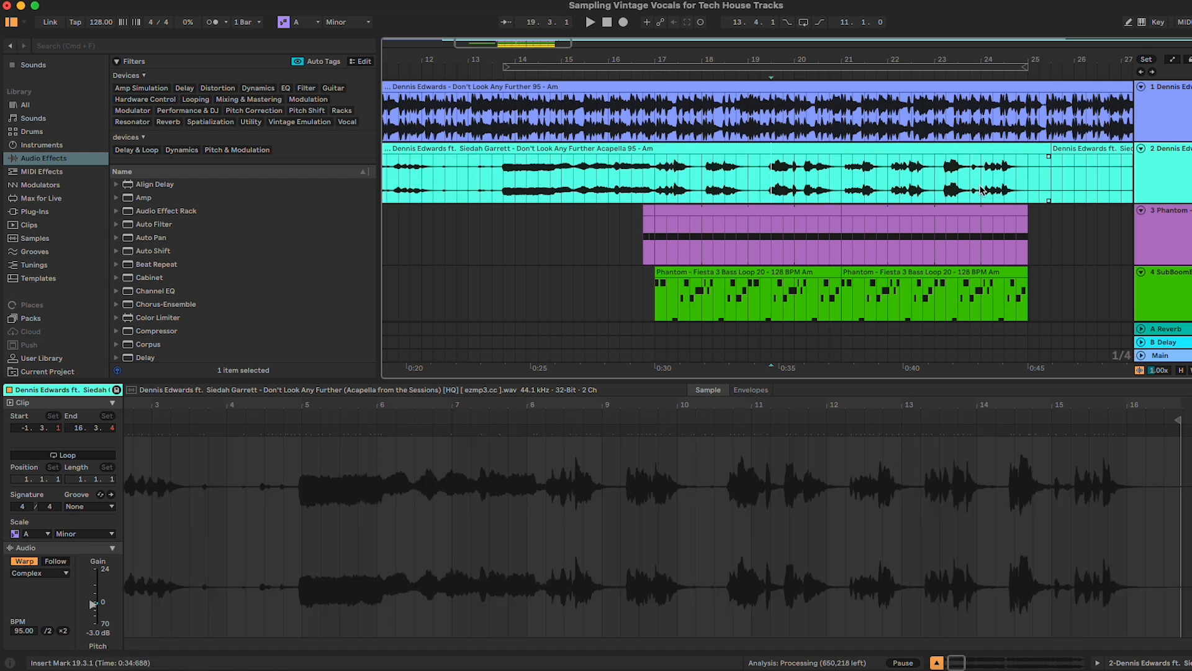
{"action": "scroll", "coordinate": [982, 191], "scroll_direction": "down", "scroll_amount": 3}
{"action": "scroll", "coordinate": [982, 190], "scroll_direction": "up", "scroll_amount": 3}
- Play from bar 13 with the clip view hidden and check the vocal phrases' timing against the beat through bar 24
{"action": "left_click", "coordinate": [471, 172]}
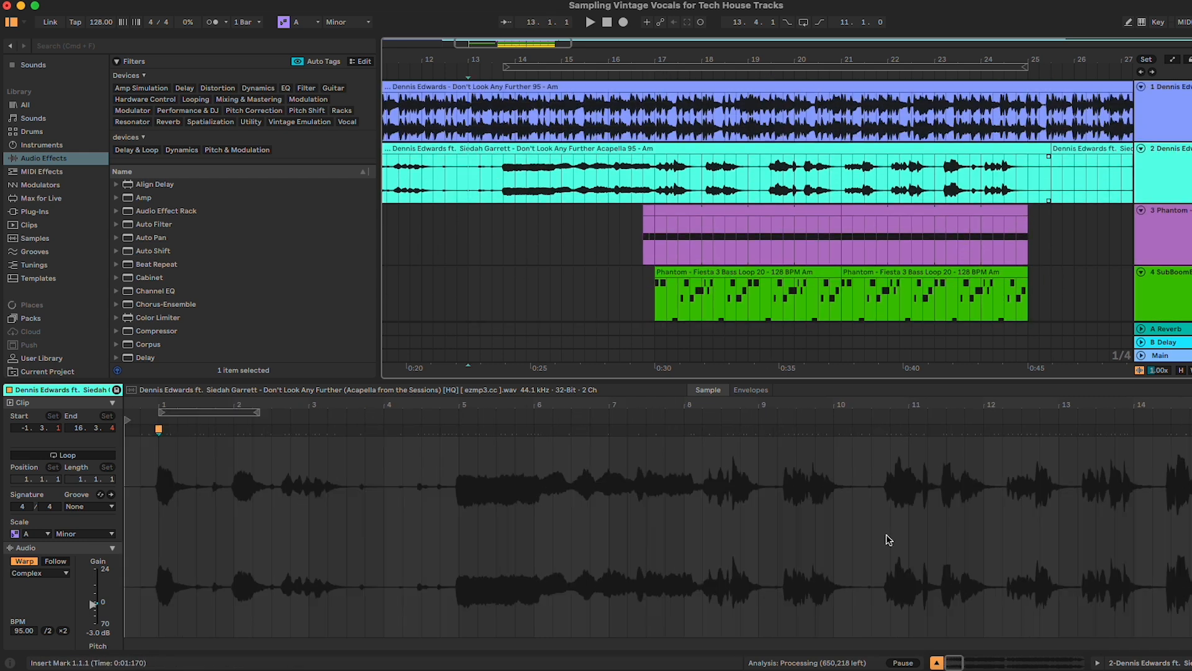
{"action": "key", "text": "space"}
{"action": "left_click", "coordinate": [937, 662]}
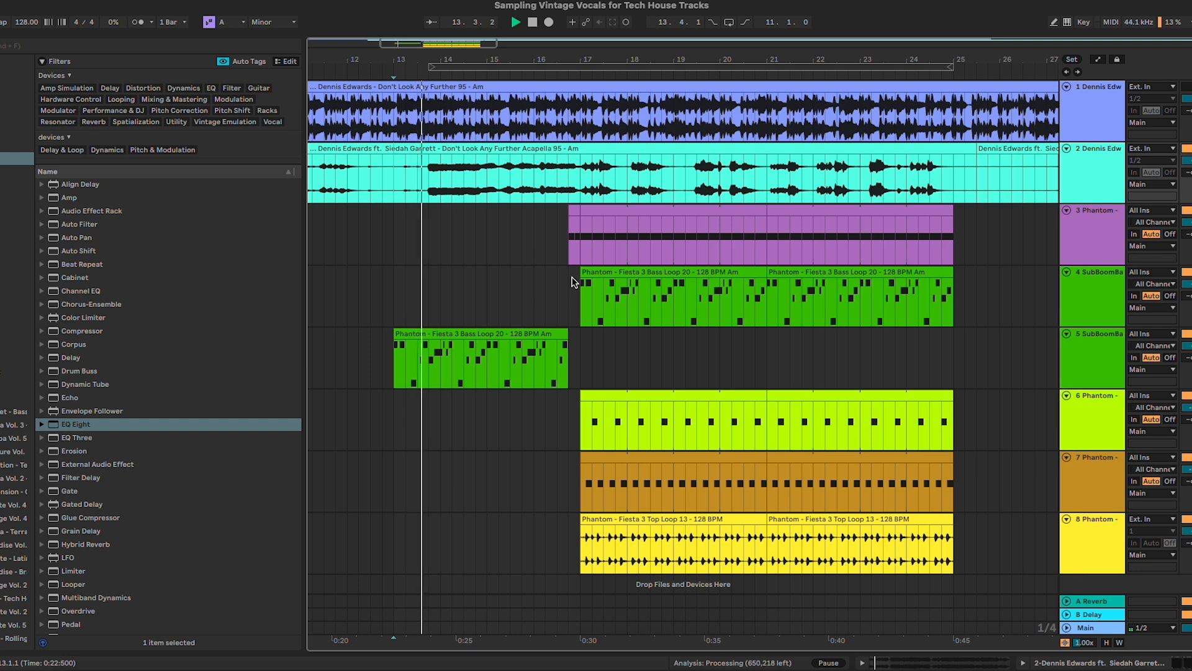
{"action": "key", "text": "plus"}
{"action": "key", "text": "plus"}
{"action": "key", "text": "plus"}
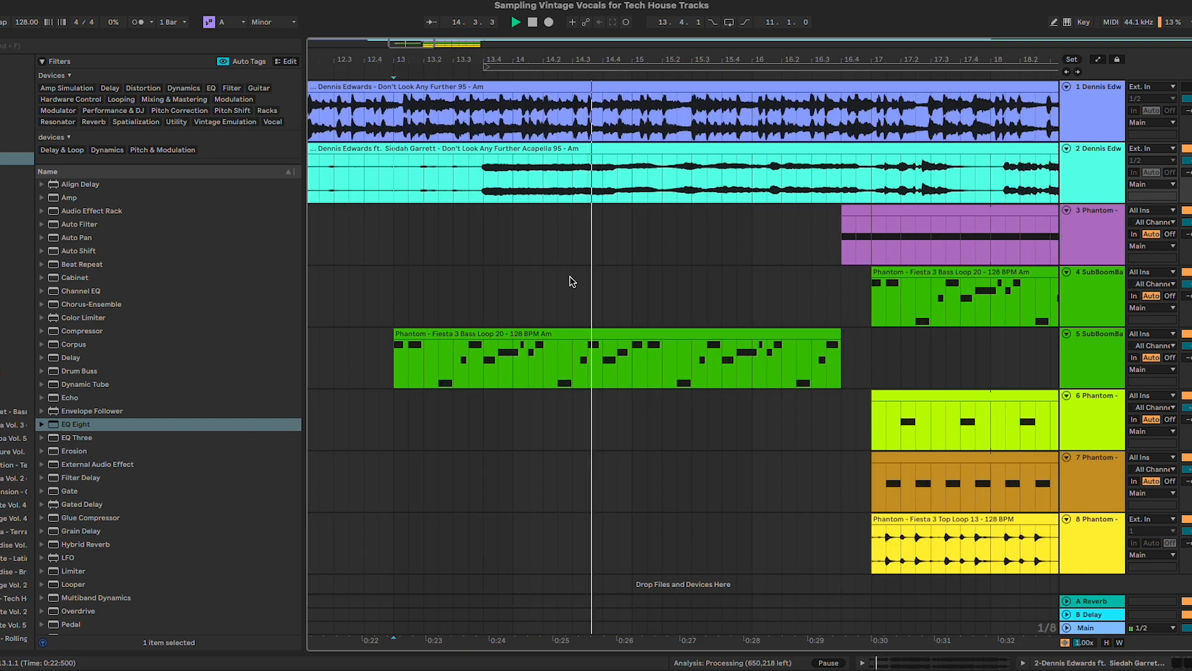
{"action": "scroll", "coordinate": [568, 275], "scroll_direction": "right", "scroll_amount": 6}
{"action": "scroll", "coordinate": [568, 281], "scroll_direction": "right", "scroll_amount": 1}
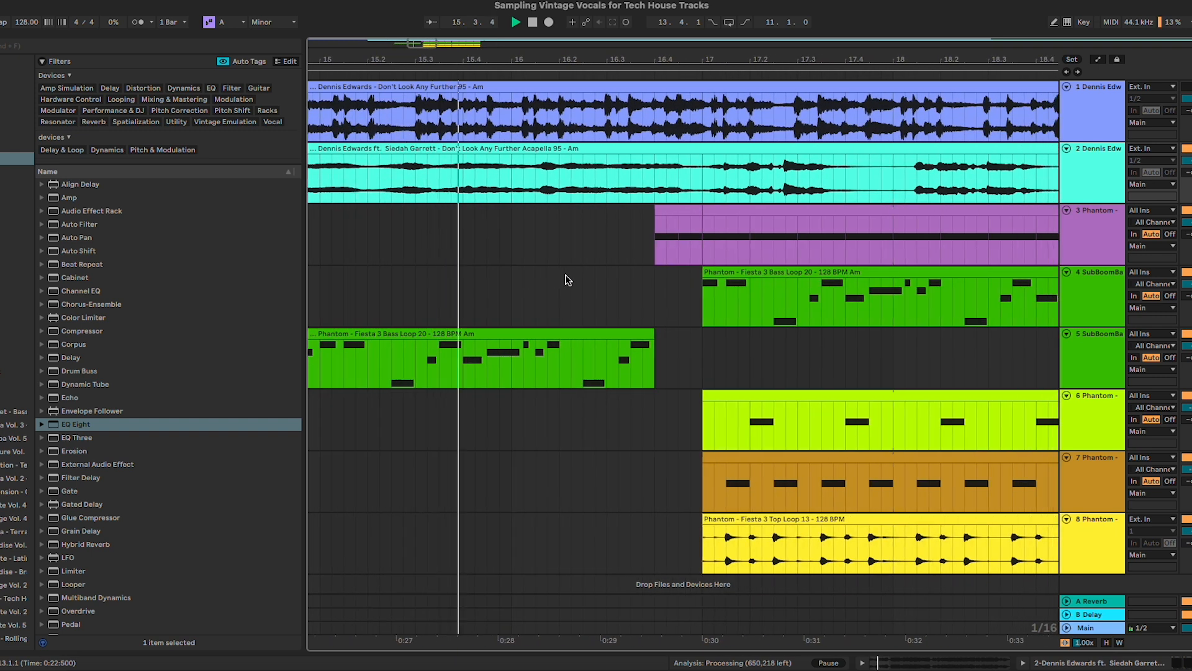
{"action": "key", "text": "plus"}
{"action": "key", "text": "plus"}
{"action": "scroll", "coordinate": [571, 280], "scroll_direction": "right", "scroll_amount": 3}
{"action": "scroll", "coordinate": [569, 280], "scroll_direction": "right", "scroll_amount": 1}
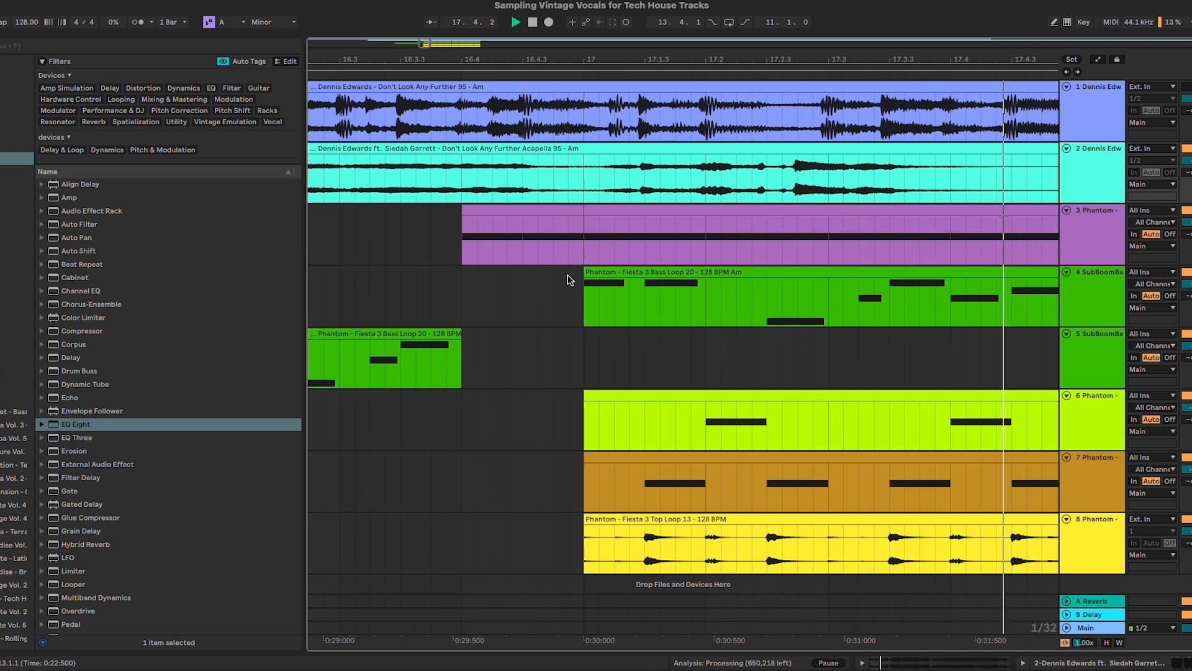
{"action": "key", "text": "minus"}
{"action": "key", "text": "minus"}
{"action": "scroll", "coordinate": [567, 275], "scroll_direction": "right", "scroll_amount": 4}
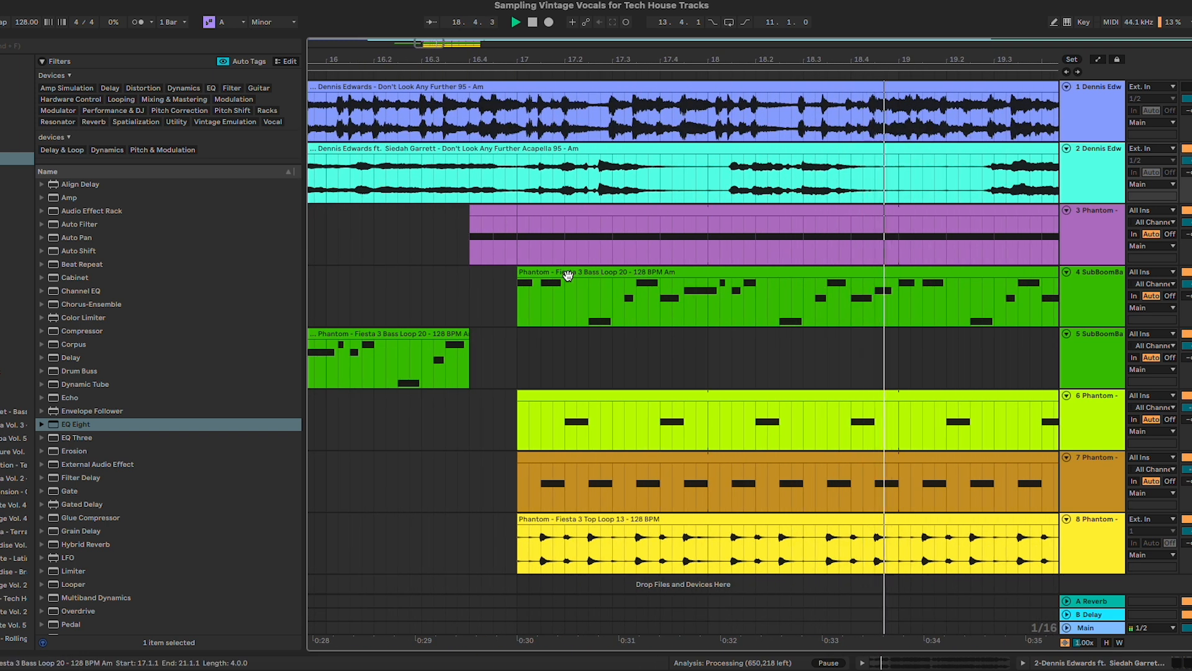
{"action": "scroll", "coordinate": [590, 272], "scroll_direction": "right", "scroll_amount": 4}
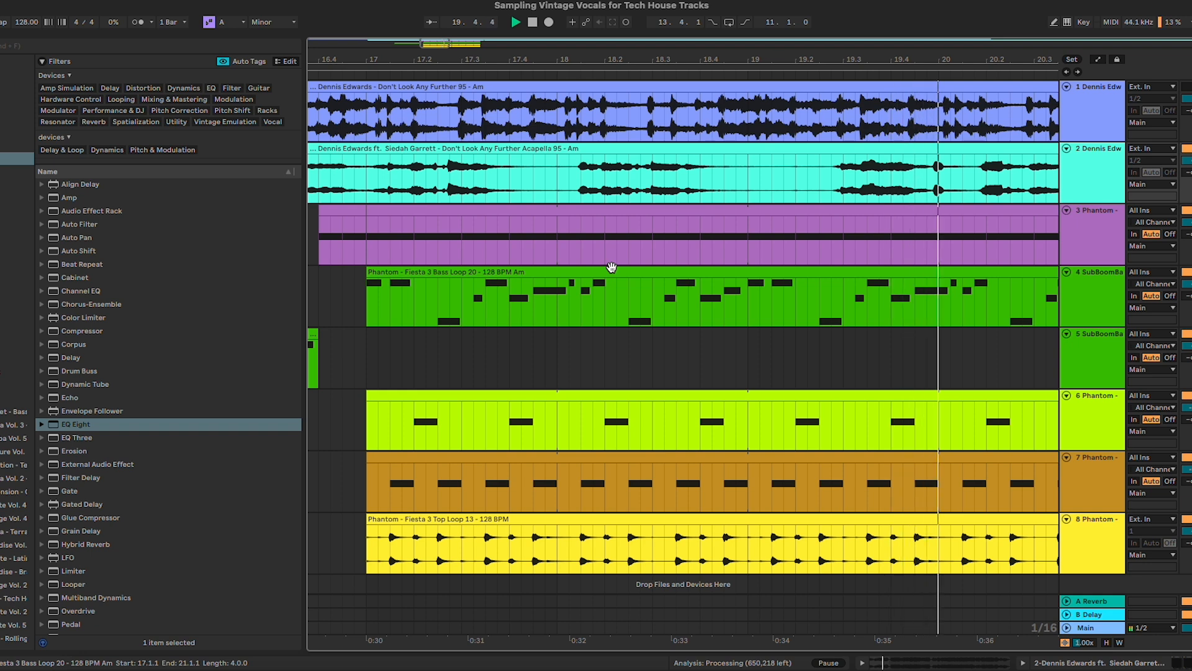
{"action": "scroll", "coordinate": [611, 267], "scroll_direction": "right", "scroll_amount": 3}
{"action": "scroll", "coordinate": [613, 266], "scroll_direction": "right", "scroll_amount": 3}
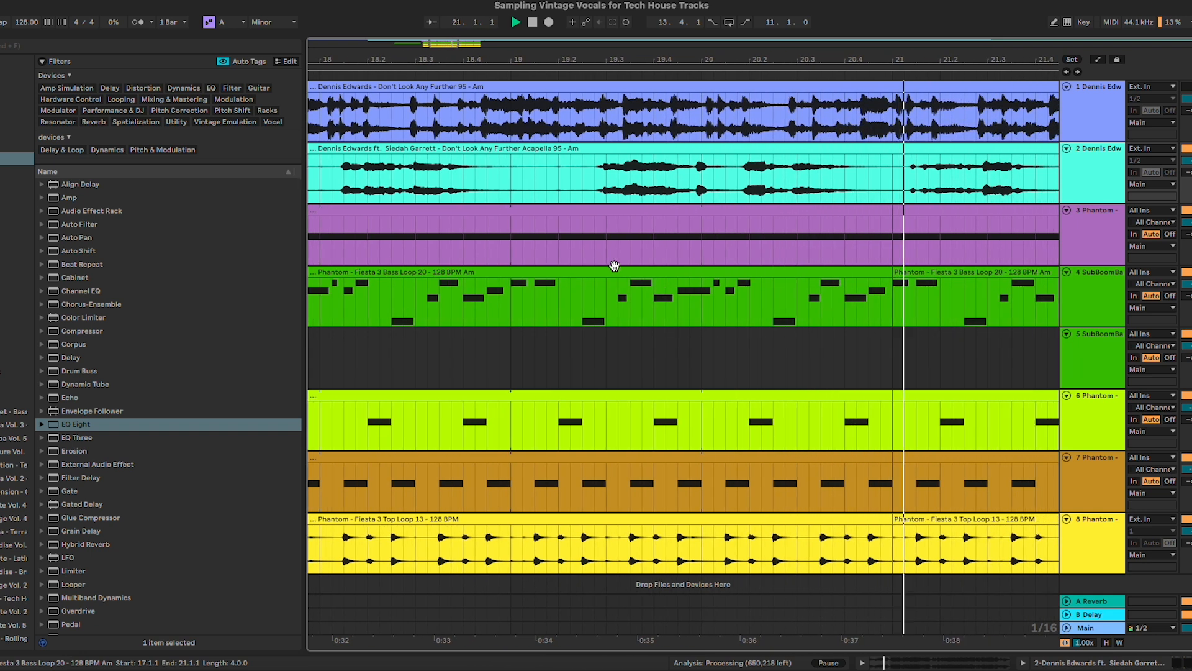
{"action": "scroll", "coordinate": [611, 263], "scroll_direction": "right", "scroll_amount": 3}
{"action": "scroll", "coordinate": [611, 263], "scroll_direction": "right", "scroll_amount": 3}
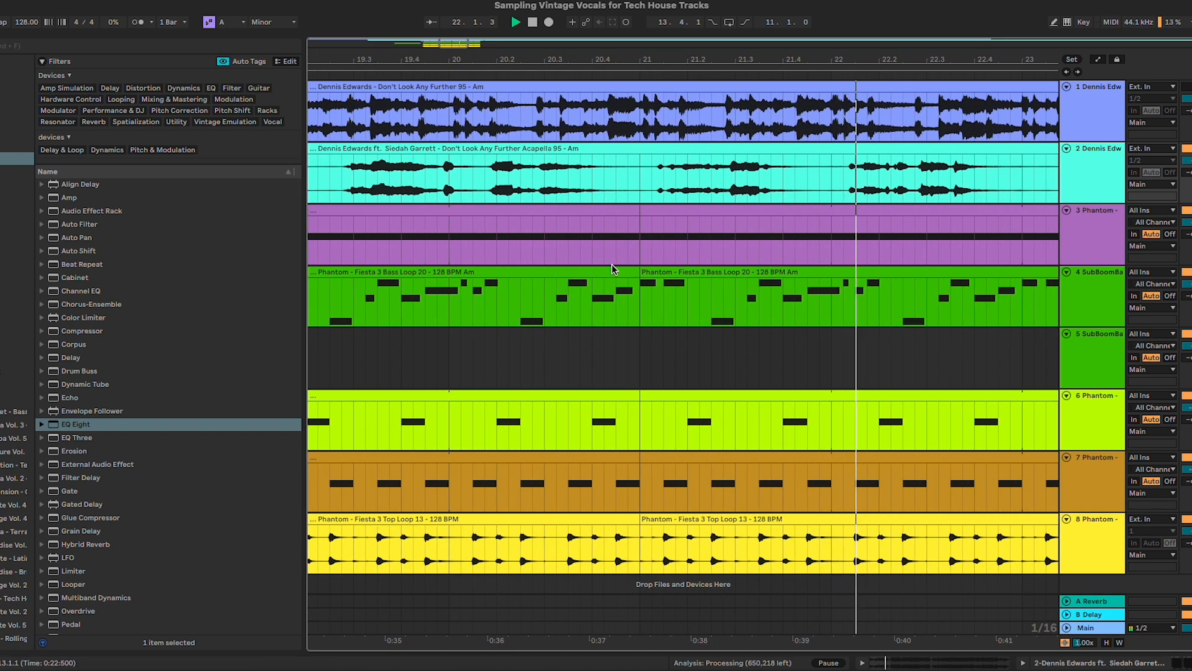
{"action": "scroll", "coordinate": [610, 263], "scroll_direction": "down", "scroll_amount": 6, "text": "ctrl"}
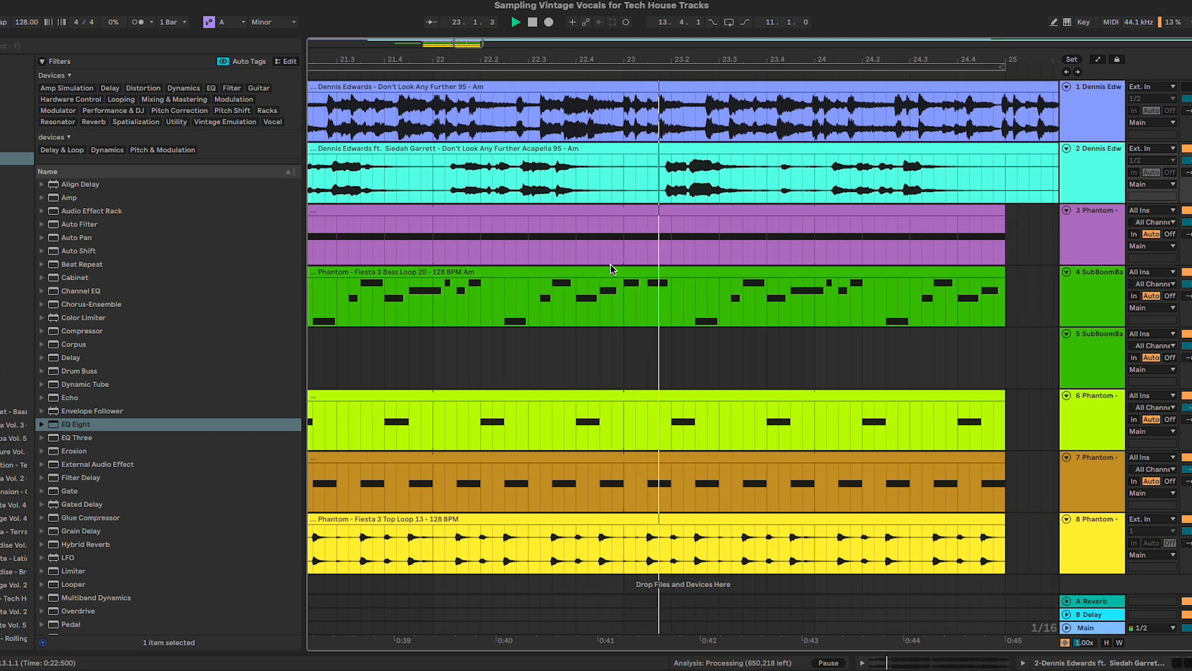
{"action": "scroll", "coordinate": [611, 268], "scroll_direction": "left", "scroll_amount": 3}
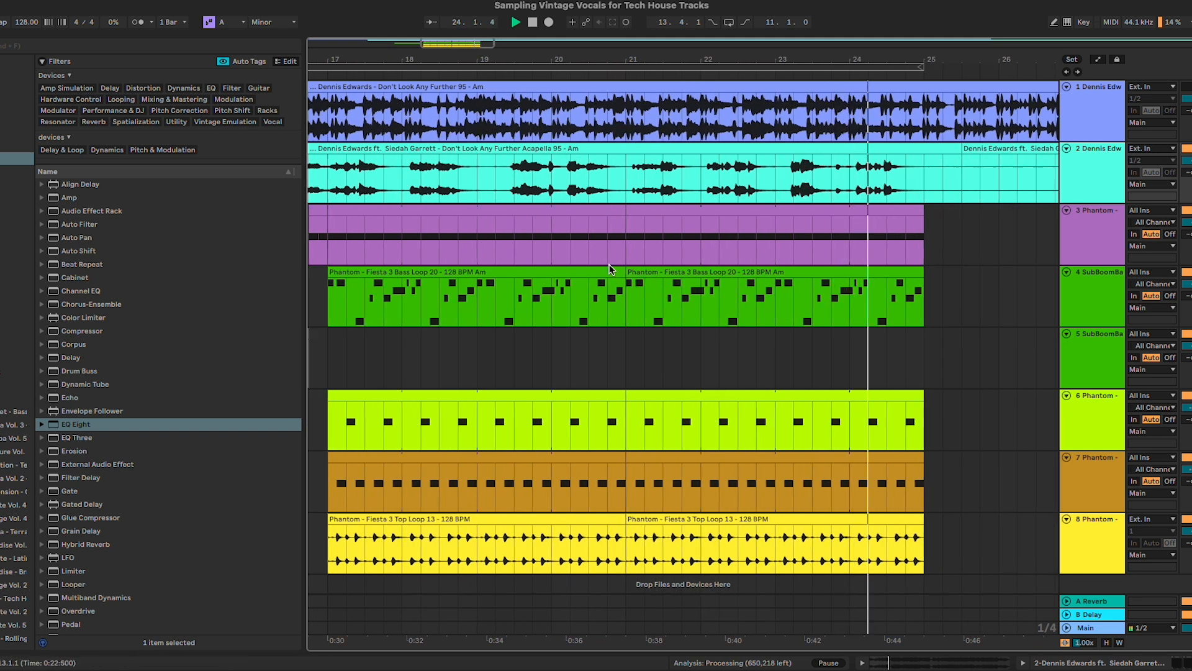
{"action": "scroll", "coordinate": [610, 268], "scroll_direction": "left", "scroll_amount": 3}
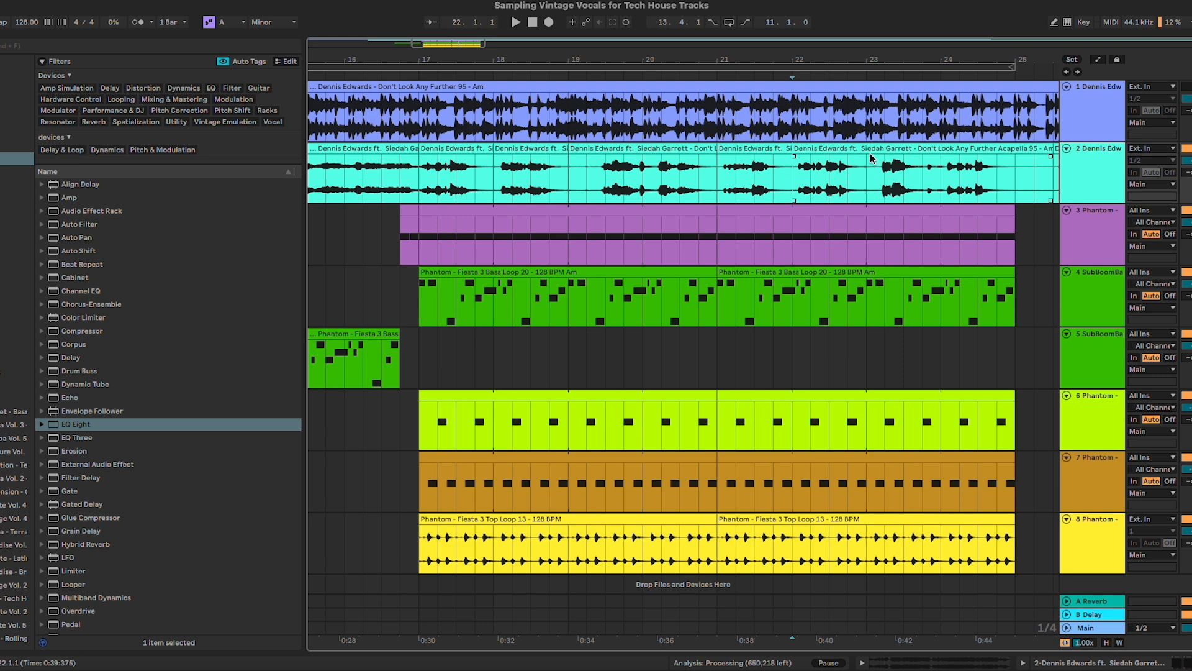
- Split the acapella clip at bars 23 and 25, and open the bar 17 slice zoomed in with its sample view
{"action": "left_click", "coordinate": [1013, 167]}
{"action": "key", "text": "super+e"}
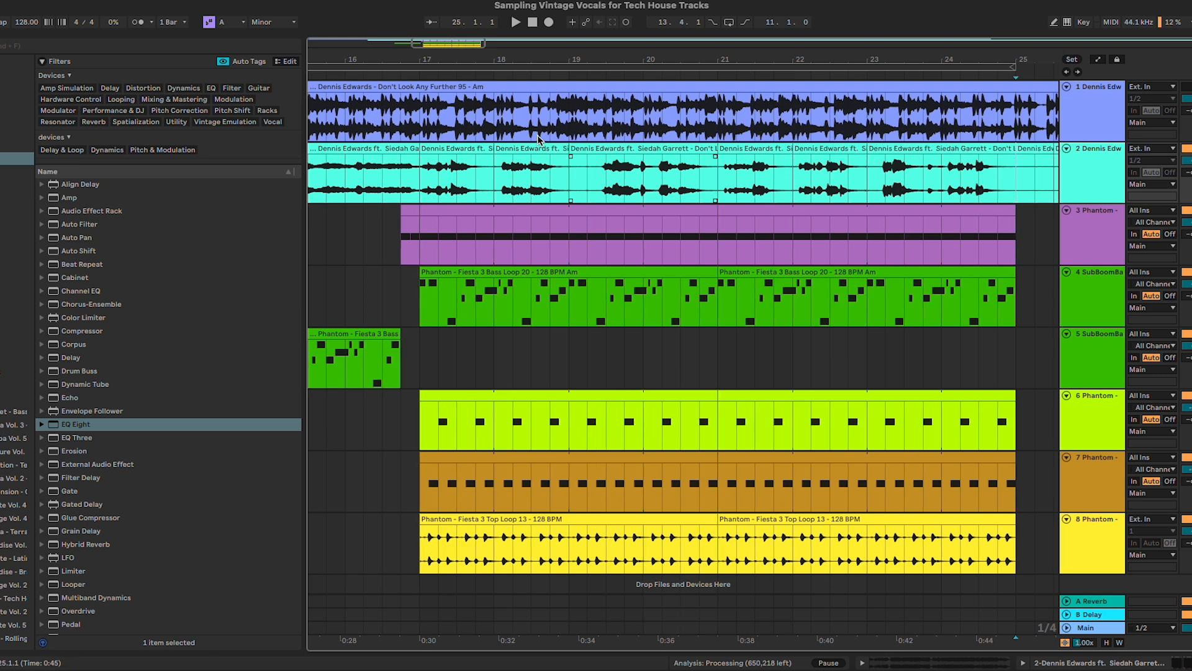
{"action": "left_click", "coordinate": [452, 145]}
{"action": "double_click", "coordinate": [451, 145]}
{"action": "key", "text": "z"}
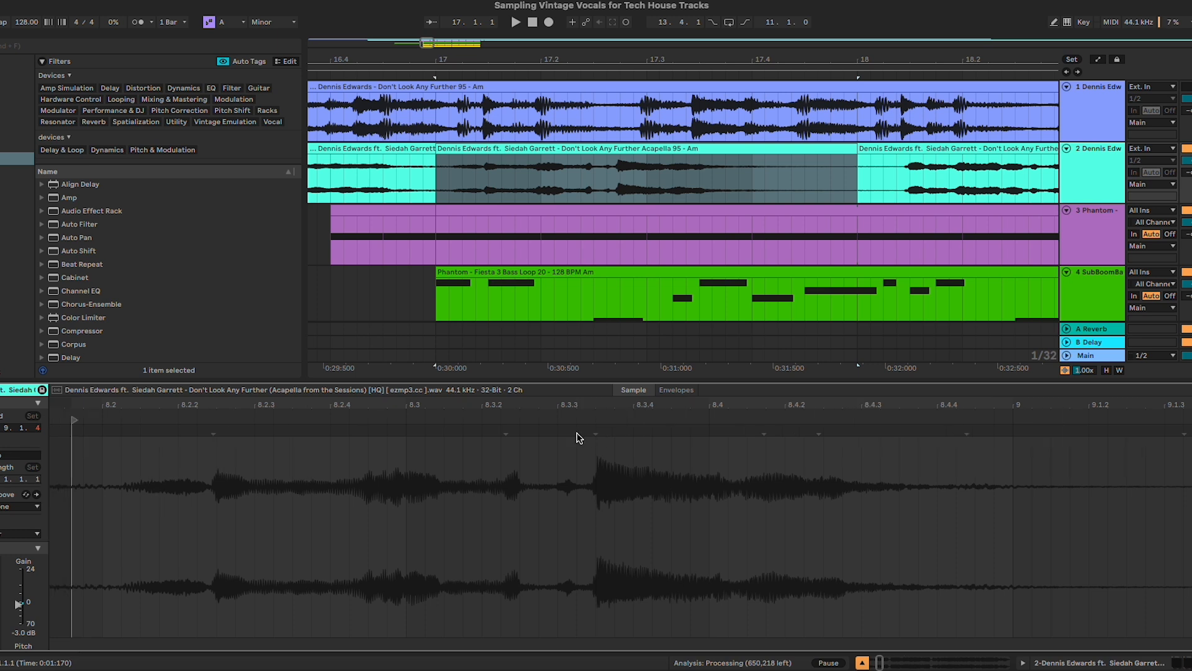
- Examine the bar 17 slice's transients against the beat grid in the sample view and the arrangement
{"action": "left_click", "coordinate": [432, 163]}
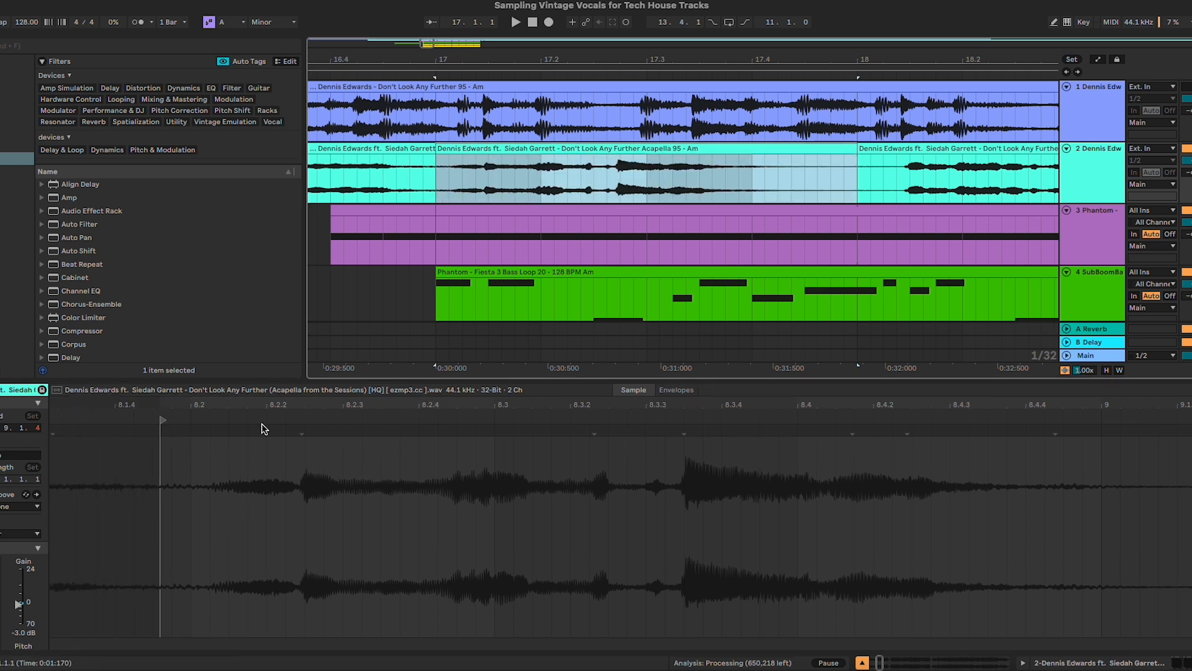
{"action": "left_click_drag", "start_coordinate": [248, 405], "coordinate": [542, 412]}
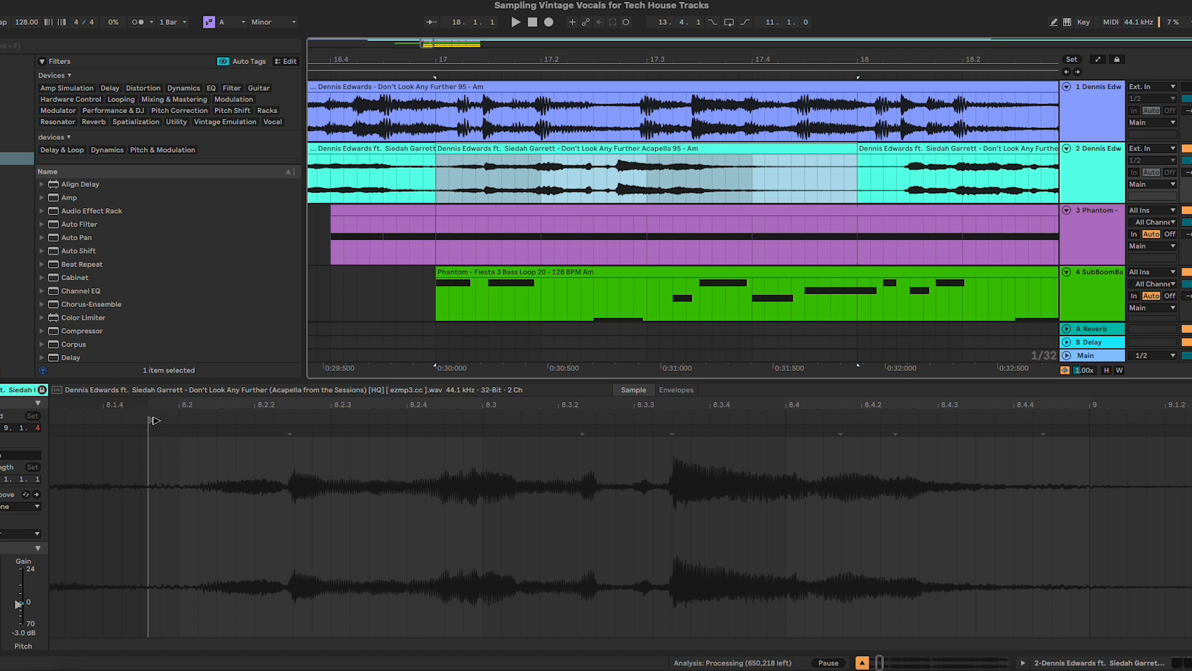
{"action": "left_click_drag", "start_coordinate": [456, 48], "coordinate": [552, 184]}
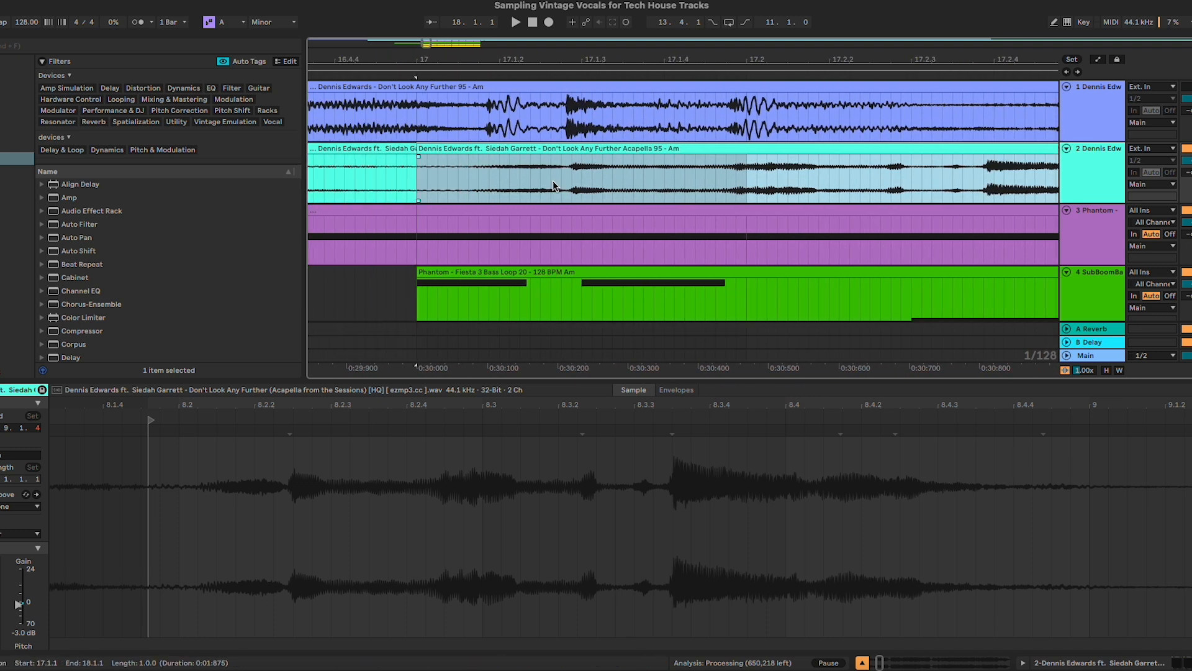
{"action": "left_click", "coordinate": [293, 431]}
{"action": "left_click_drag", "start_coordinate": [296, 433], "coordinate": [321, 363]}
{"action": "scroll", "coordinate": [821, 195], "scroll_direction": "right", "scroll_amount": 4}
{"action": "left_click", "coordinate": [785, 173]}
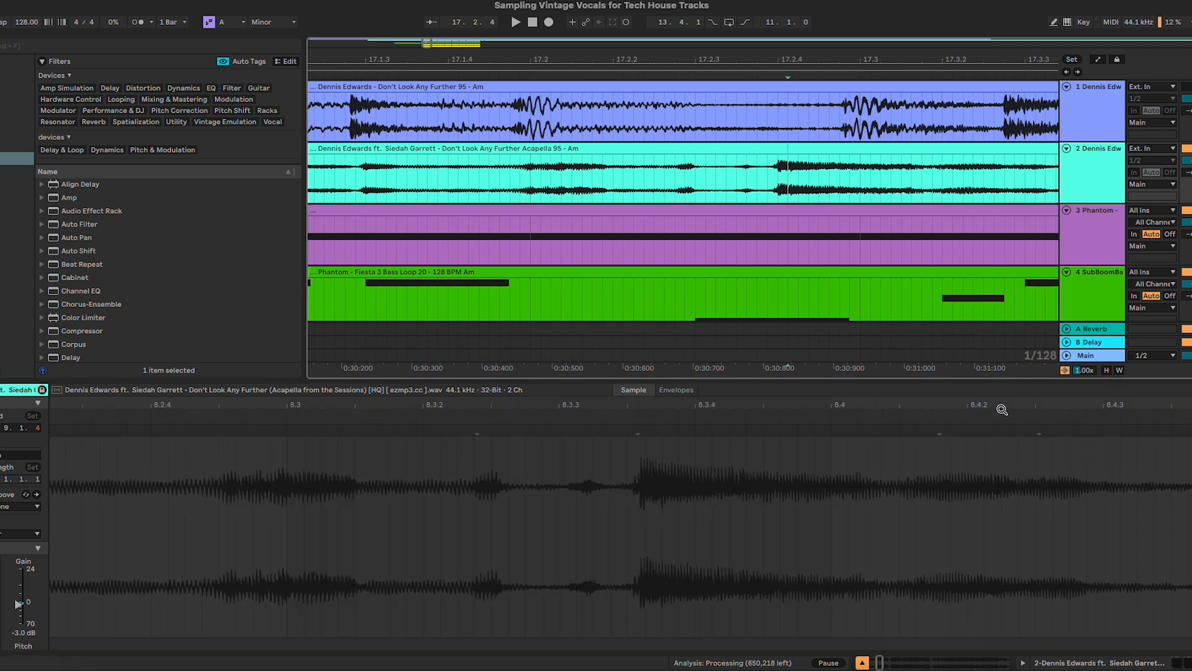
- Shorten the bar 17 vocal slice to end at about 17.4.1 and fade out its end
{"action": "scroll", "coordinate": [773, 166], "scroll_direction": "right", "scroll_amount": 5}
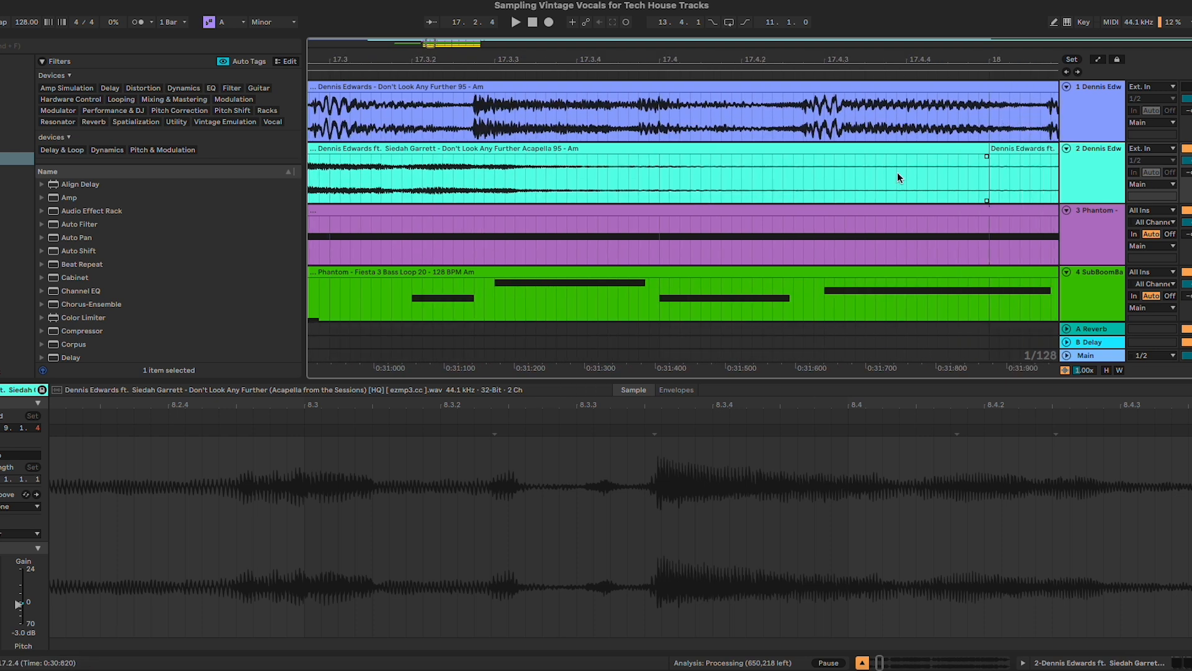
{"action": "left_click_drag", "start_coordinate": [915, 151], "coordinate": [607, 147]}
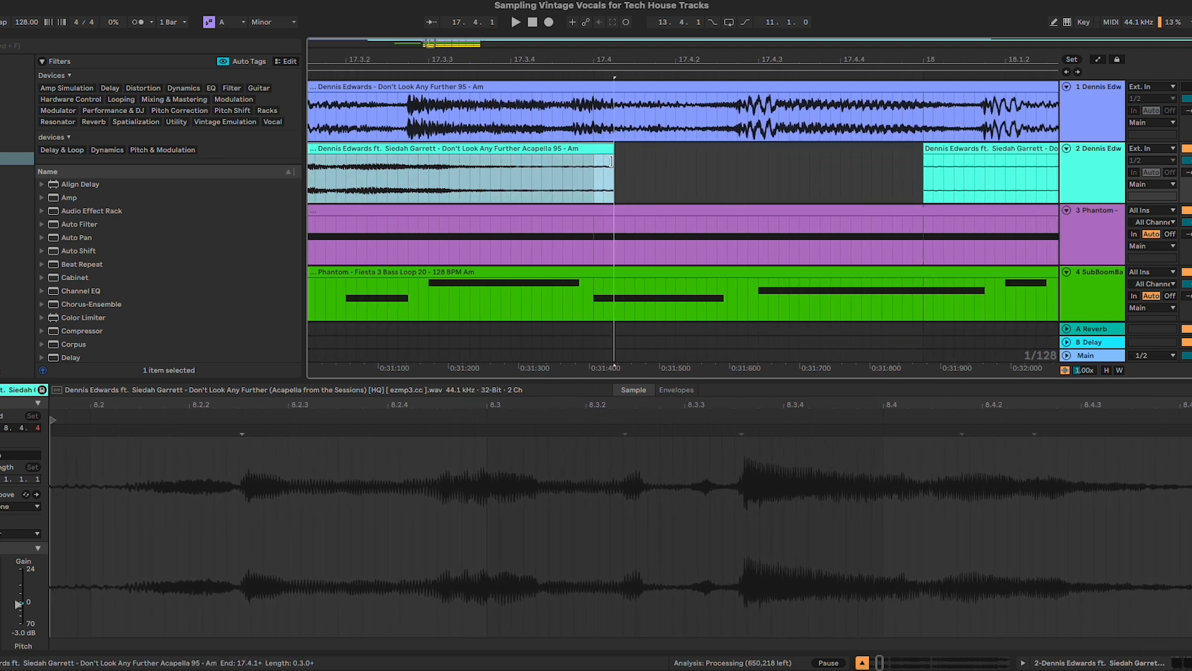
{"action": "scroll", "coordinate": [689, 171], "scroll_direction": "right", "scroll_amount": 4}
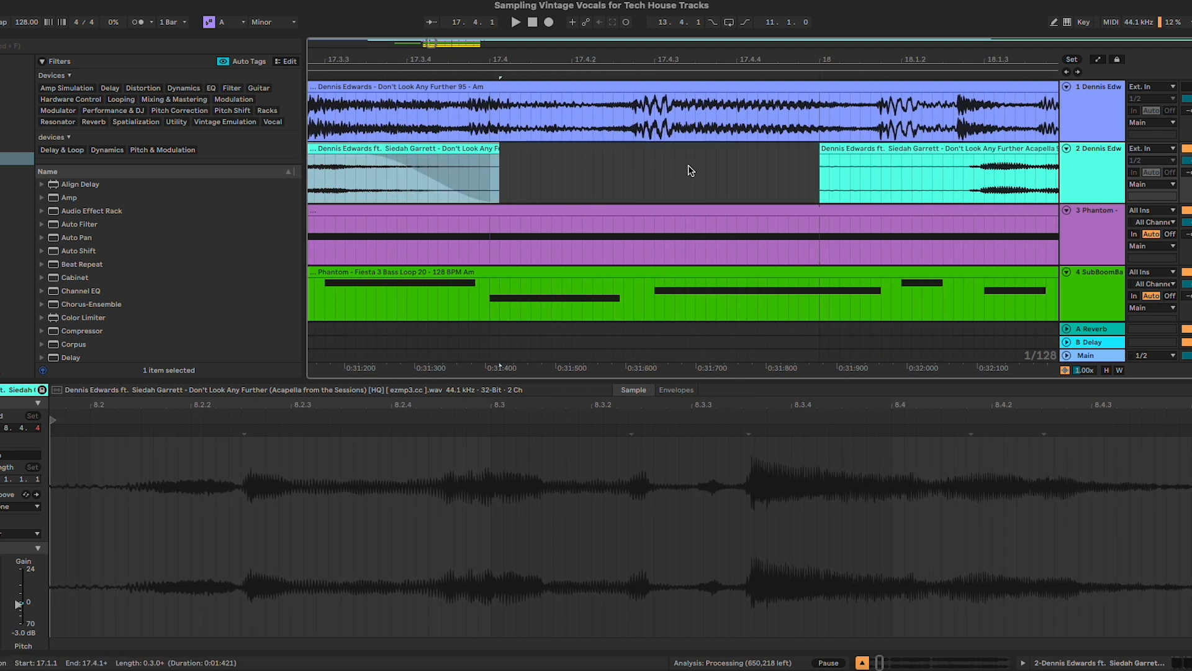
- Trim the bar 18 vocal slice to run from about 18.1.2 to 18.4.2 and fade out its end
{"action": "left_click_drag", "start_coordinate": [617, 141], "coordinate": [747, 155]}
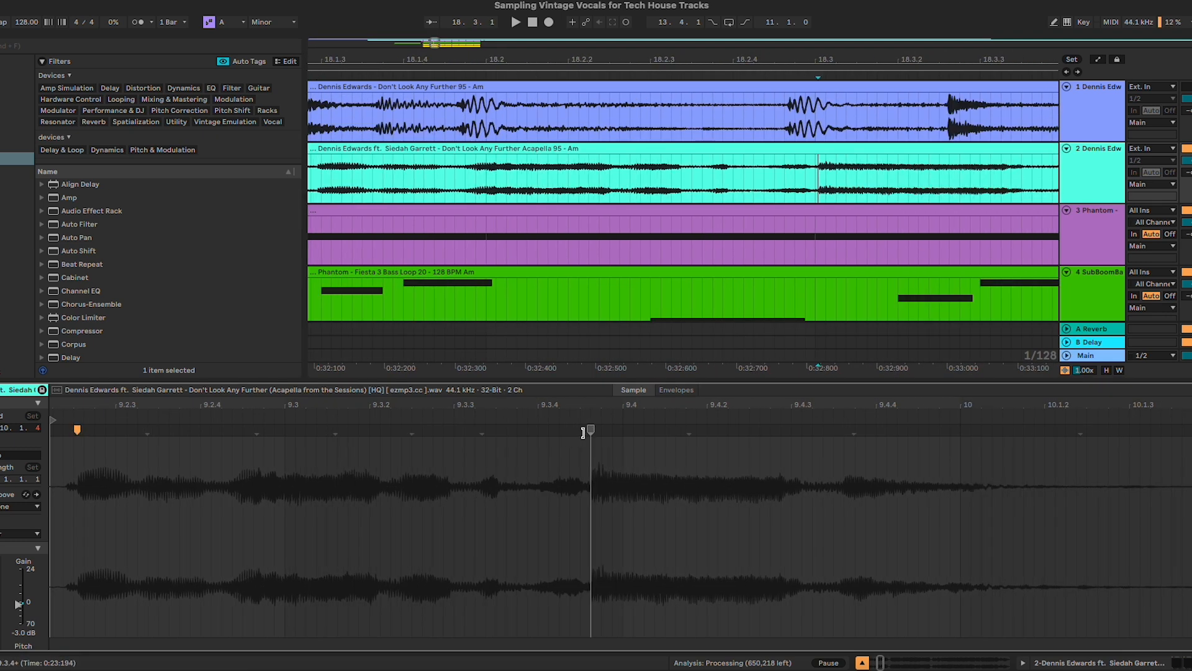
{"action": "left_click_drag", "start_coordinate": [588, 405], "coordinate": [596, 429]}
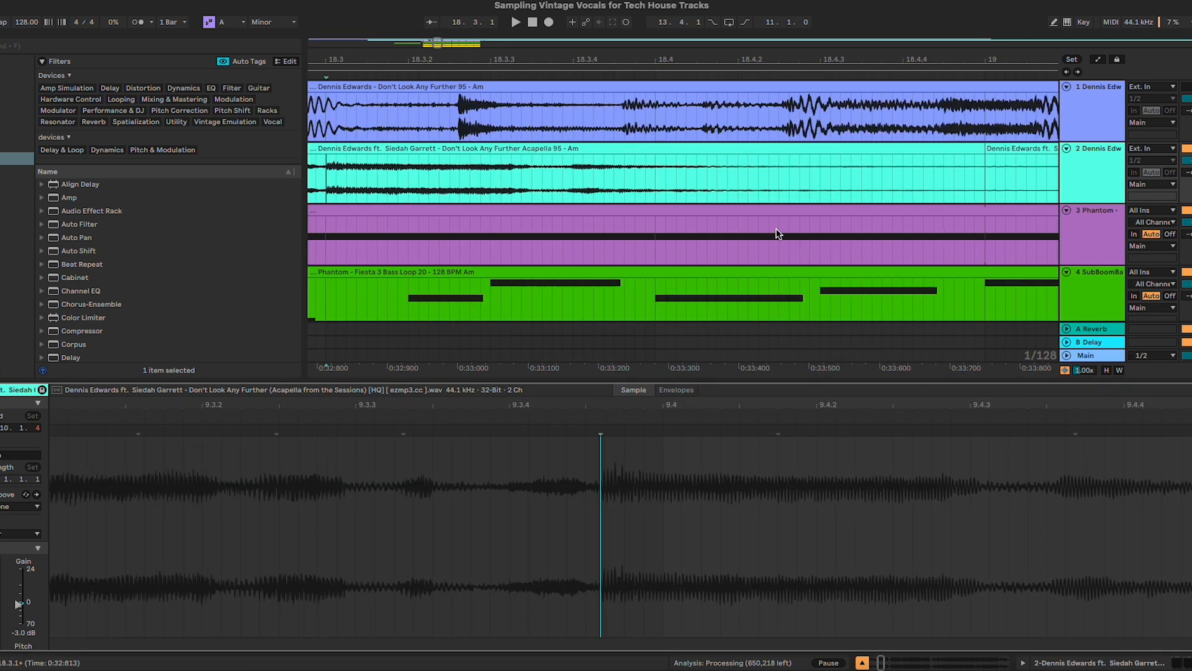
{"action": "scroll", "coordinate": [821, 189], "scroll_direction": "right", "scroll_amount": 2}
{"action": "left_click_drag", "start_coordinate": [931, 151], "coordinate": [637, 160]}
{"action": "scroll", "coordinate": [754, 170], "scroll_direction": "right", "scroll_amount": 8}
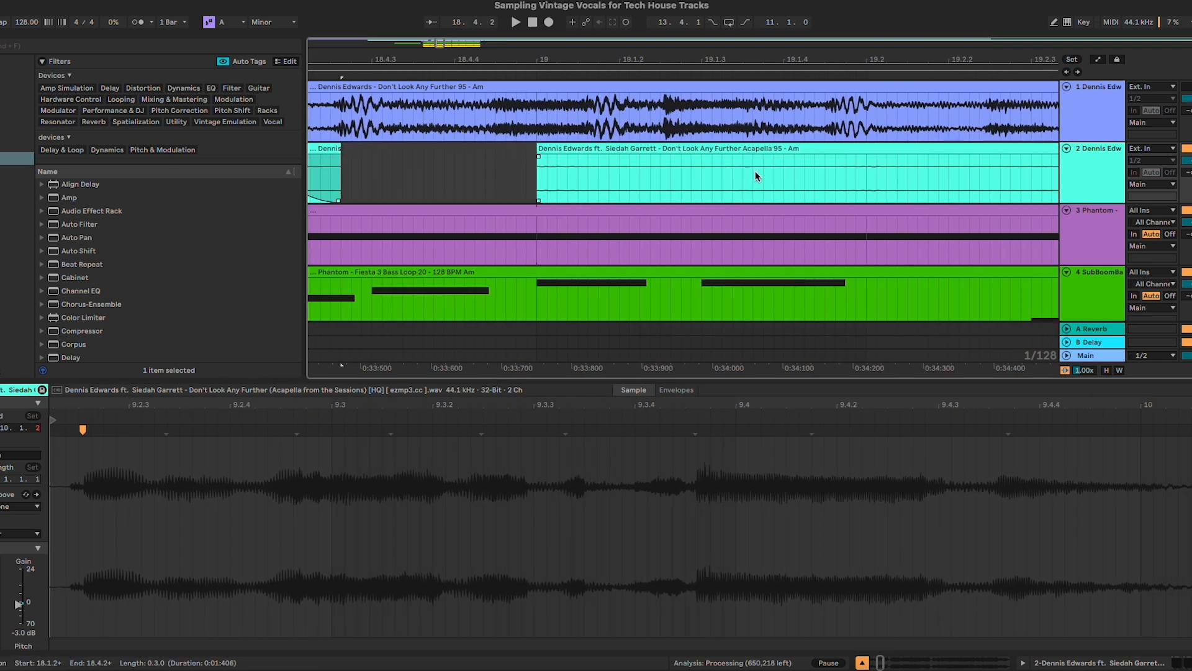
- Delete the silent stretch of the acapella from 18.4.4 to 19.2.4
{"action": "scroll", "coordinate": [882, 177], "scroll_direction": "down", "scroll_amount": 5}
{"action": "left_click_drag", "start_coordinate": [916, 181], "coordinate": [664, 174]}
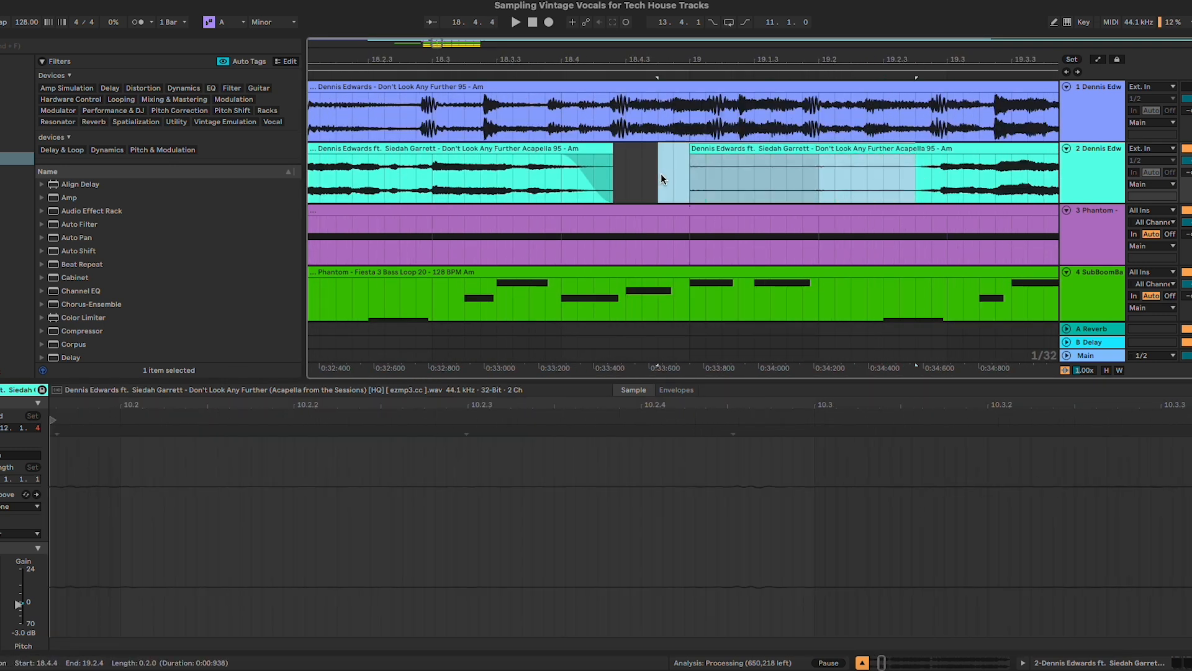
{"action": "key", "text": "Delete"}
- Play the arrangement from 16.4.1 to listen to the trimmed vocal slices, and stop playback
{"action": "scroll", "coordinate": [621, 186], "scroll_direction": "down", "scroll_amount": 5}
{"action": "left_click", "coordinate": [565, 184]}
{"action": "key", "text": "space"}
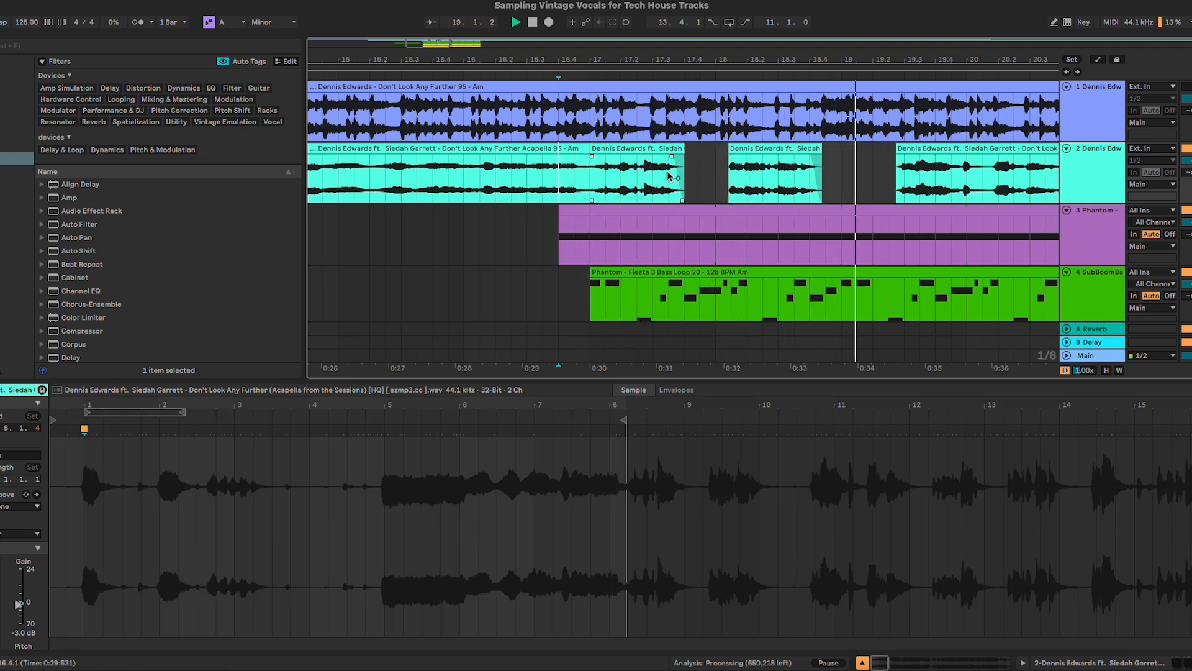
{"action": "key", "text": "space"}
- Extend the ends of the bar 17 and bar 18 vocal slices slightly and play them back
{"action": "left_click_drag", "start_coordinate": [684, 150], "coordinate": [700, 150]}
{"action": "left_click_drag", "start_coordinate": [821, 149], "coordinate": [841, 150]}
{"action": "left_click", "coordinate": [621, 149]}
{"action": "key", "text": "space"}
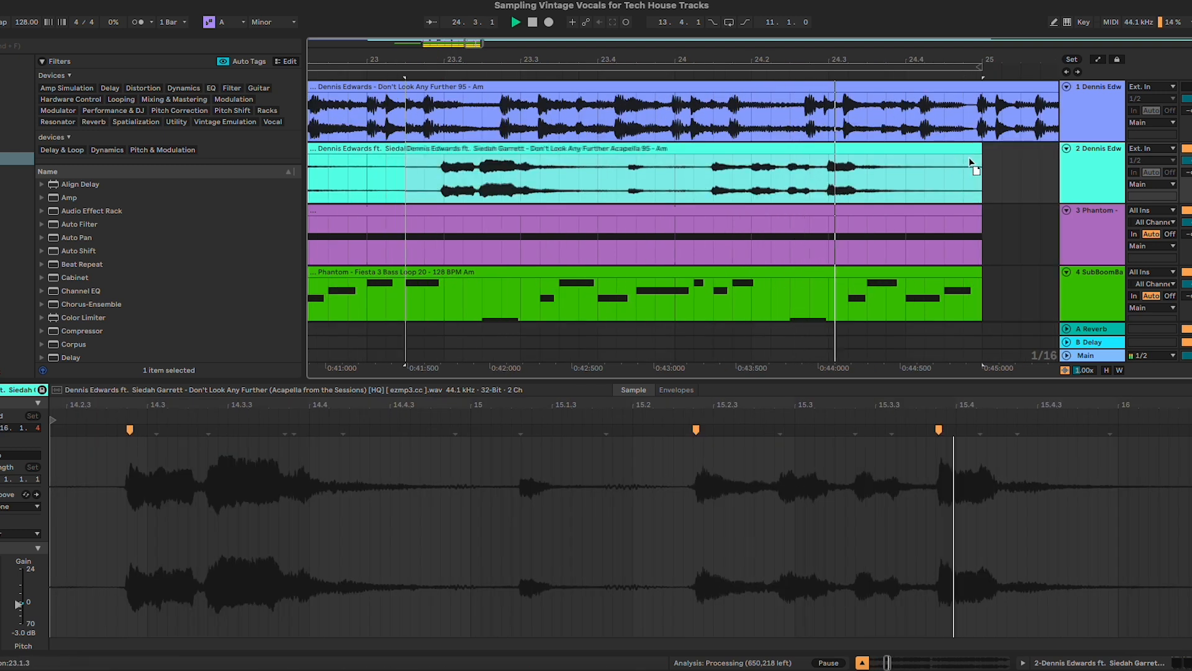
- Trim the end of the bar 23 vocal slice to about 24.4.3 with a fade-out, and stop playback
{"action": "left_click_drag", "start_coordinate": [981, 149], "coordinate": [891, 158]}
{"action": "key", "text": "space"}
{"action": "left_click", "coordinate": [1006, 180]}
{"action": "scroll", "coordinate": [1010, 187], "scroll_direction": "down", "scroll_amount": 10}
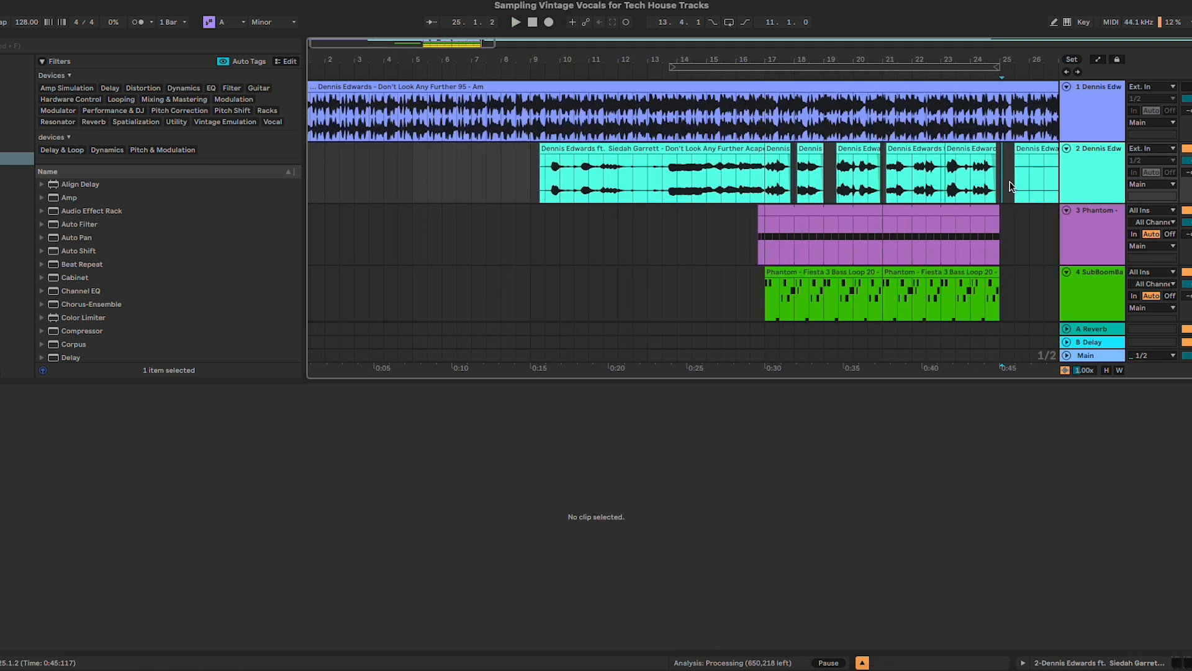
- Play the arrangement from bar 15 and follow the vocal slices against the drum and bass tracks
{"action": "left_click", "coordinate": [665, 184]}
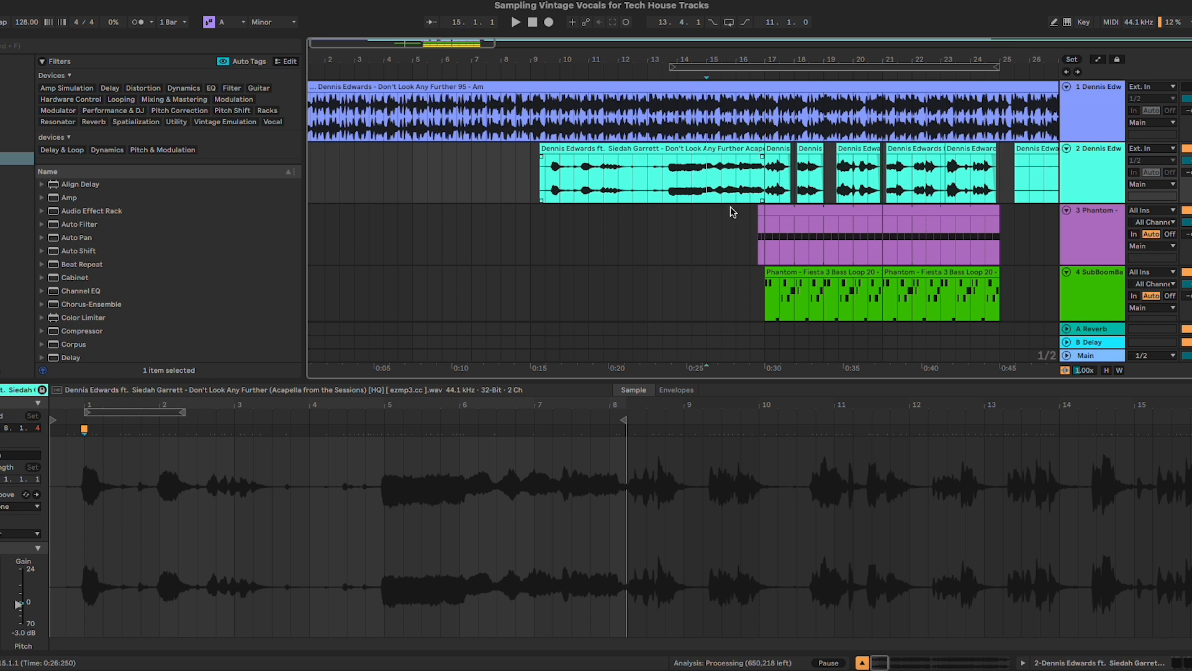
{"action": "key", "text": "space"}
{"action": "left_click", "coordinate": [862, 663]}
{"action": "left_click", "coordinate": [897, 352]}
{"action": "scroll", "coordinate": [897, 352], "scroll_direction": "up", "scroll_amount": 4}
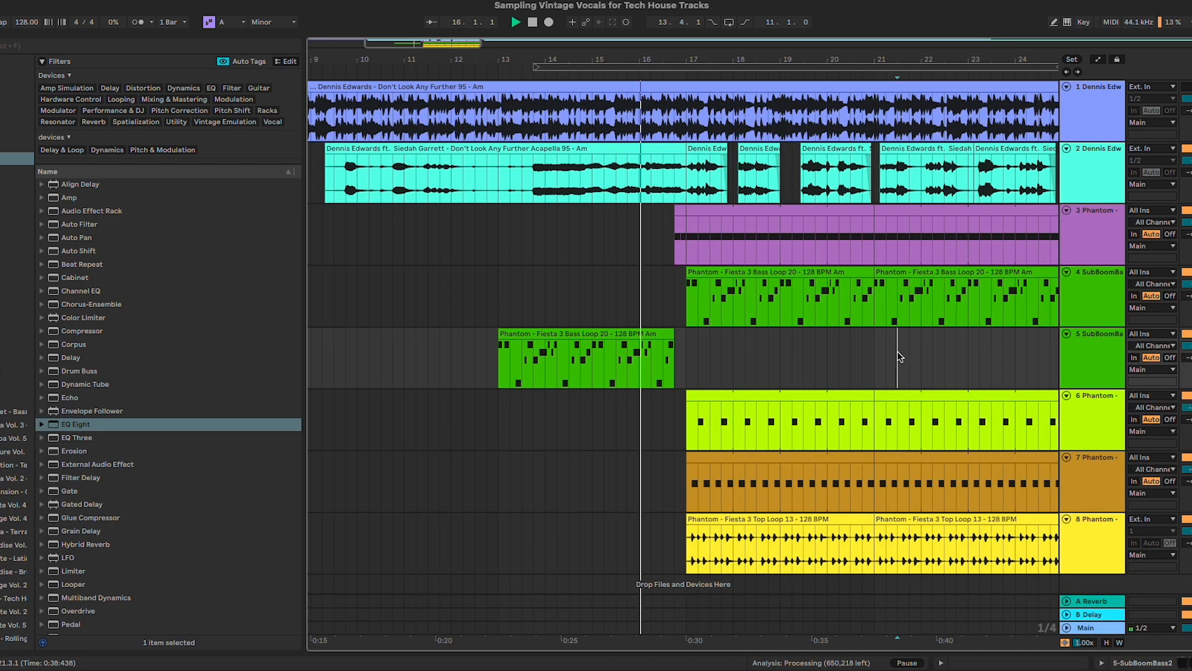
{"action": "scroll", "coordinate": [897, 352], "scroll_direction": "up", "scroll_amount": 3}
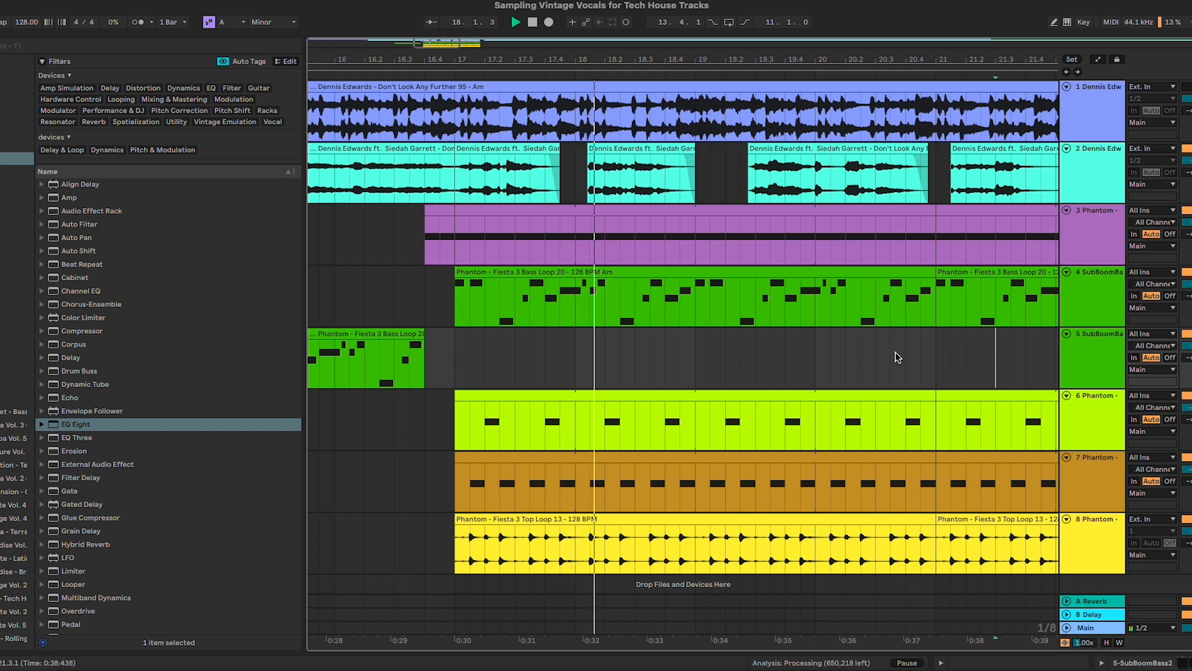
{"action": "scroll", "coordinate": [946, 205], "scroll_direction": "right", "scroll_amount": 3}
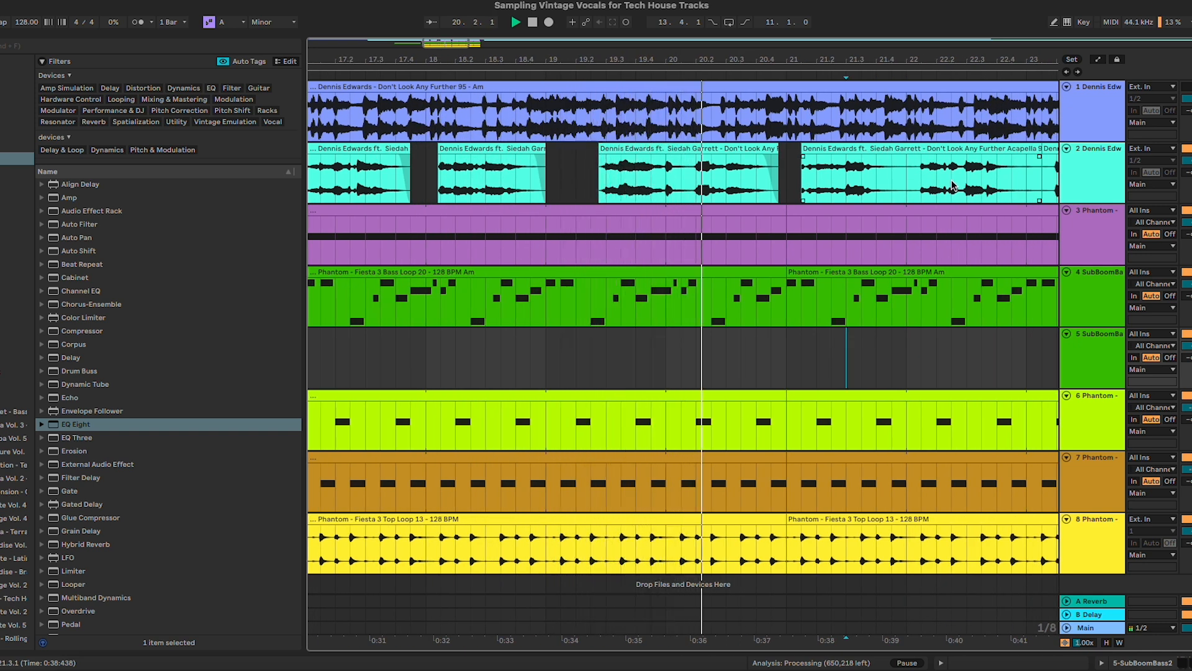
- Delete the stretch of the acapella from 21.4.3 to 22.1.1, listen through bar 24 and stop playback
{"action": "left_click_drag", "start_coordinate": [893, 180], "coordinate": [905, 180]}
{"action": "key", "text": "Delete"}
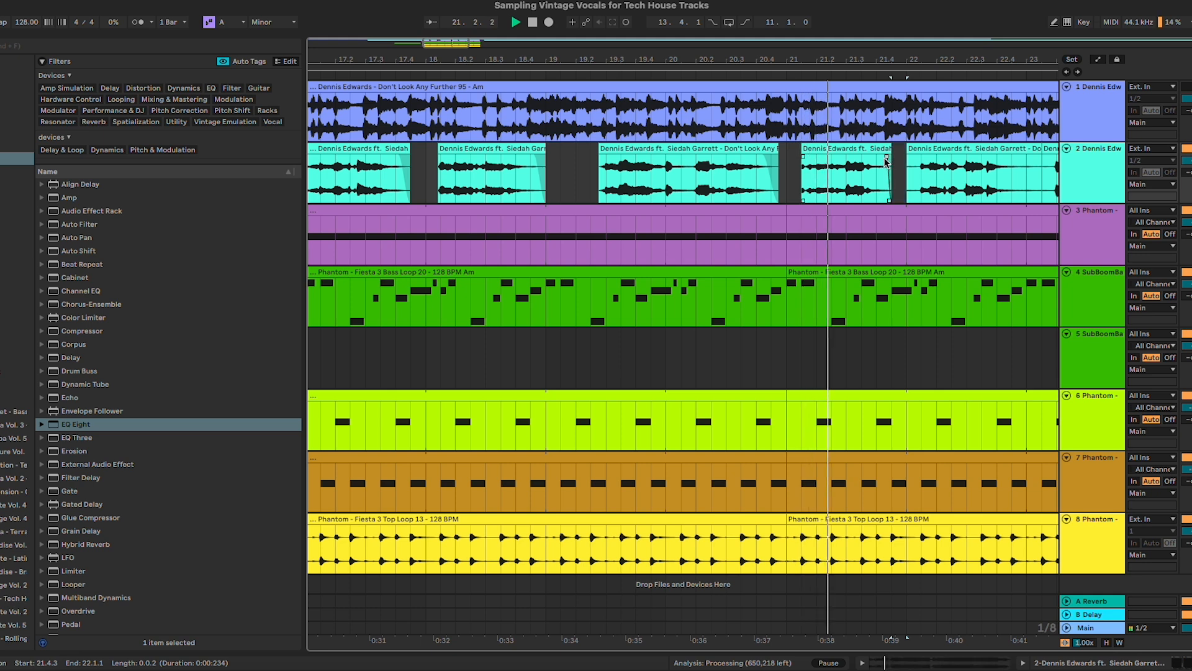
{"action": "scroll", "coordinate": [965, 184], "scroll_direction": "right", "scroll_amount": 3}
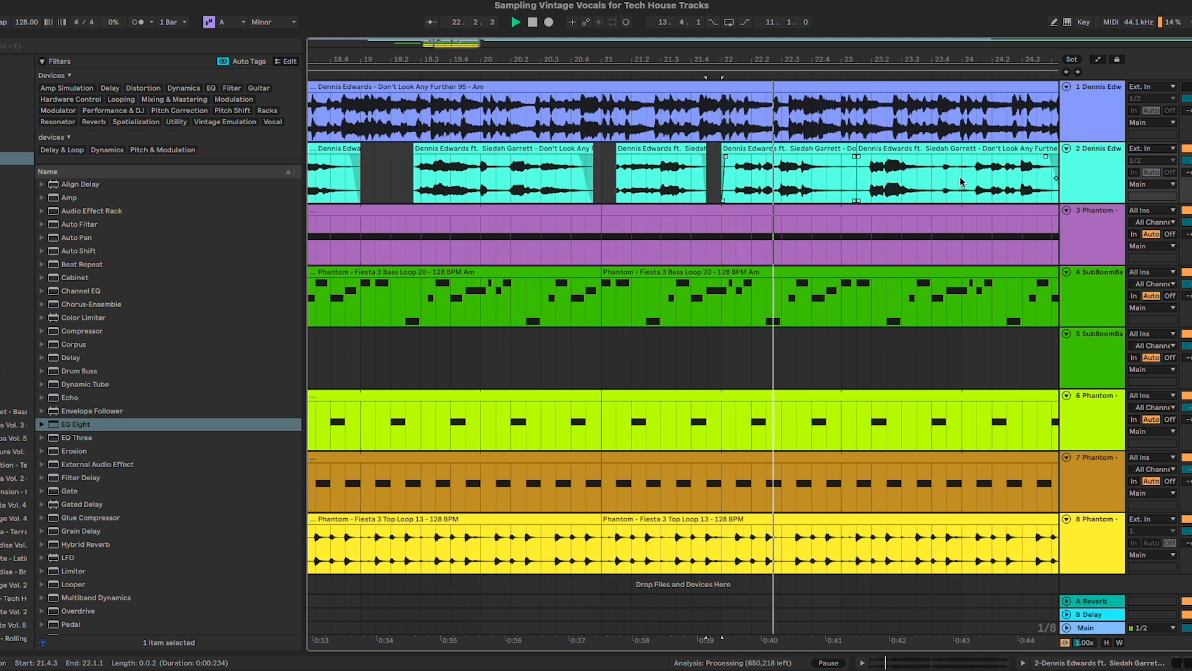
{"action": "scroll", "coordinate": [901, 177], "scroll_direction": "right", "scroll_amount": 2}
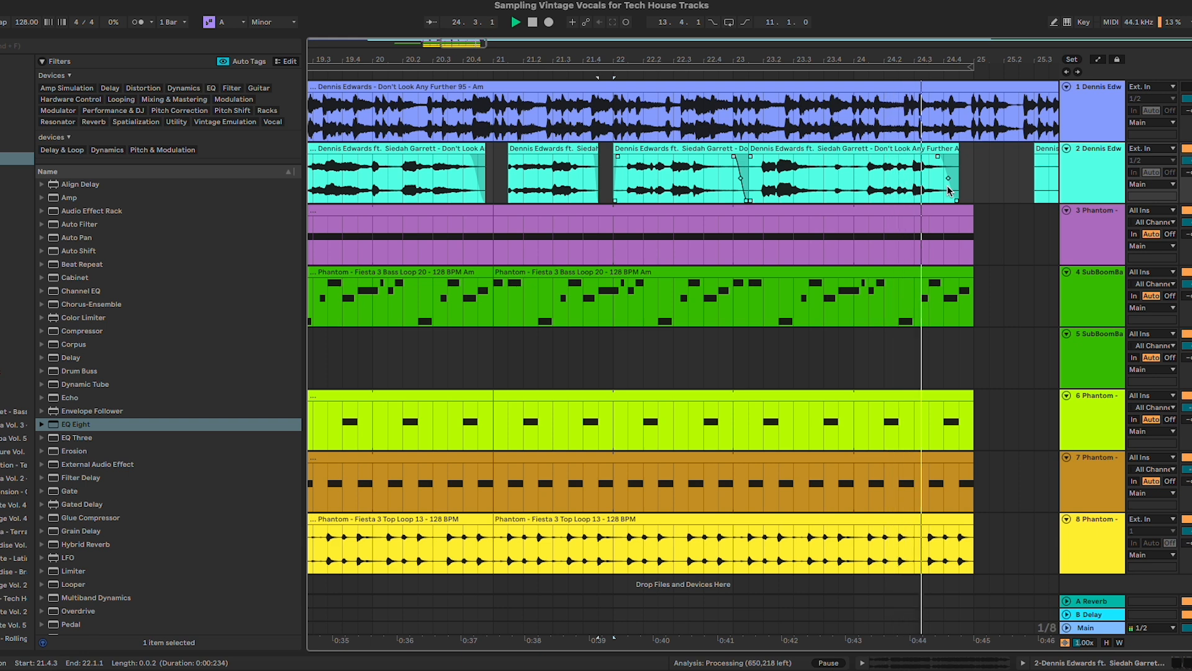
{"action": "key", "text": "minus"}
{"action": "key", "text": "space"}
- Loop the vocal slices from 17.1.1 to 25.1.1
{"action": "scroll", "coordinate": [562, 177], "scroll_direction": "left", "scroll_amount": 1}
{"action": "left_click", "coordinate": [563, 177]}
{"action": "scroll", "coordinate": [567, 177], "scroll_direction": "left", "scroll_amount": 3}
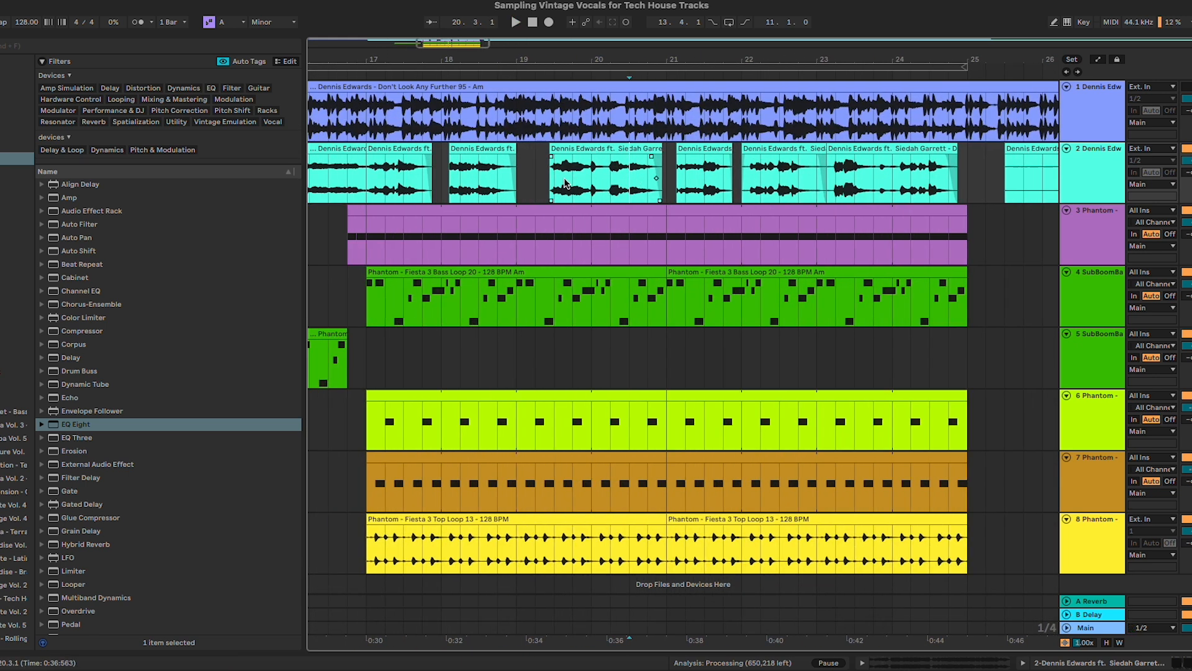
{"action": "left_click", "coordinate": [458, 161]}
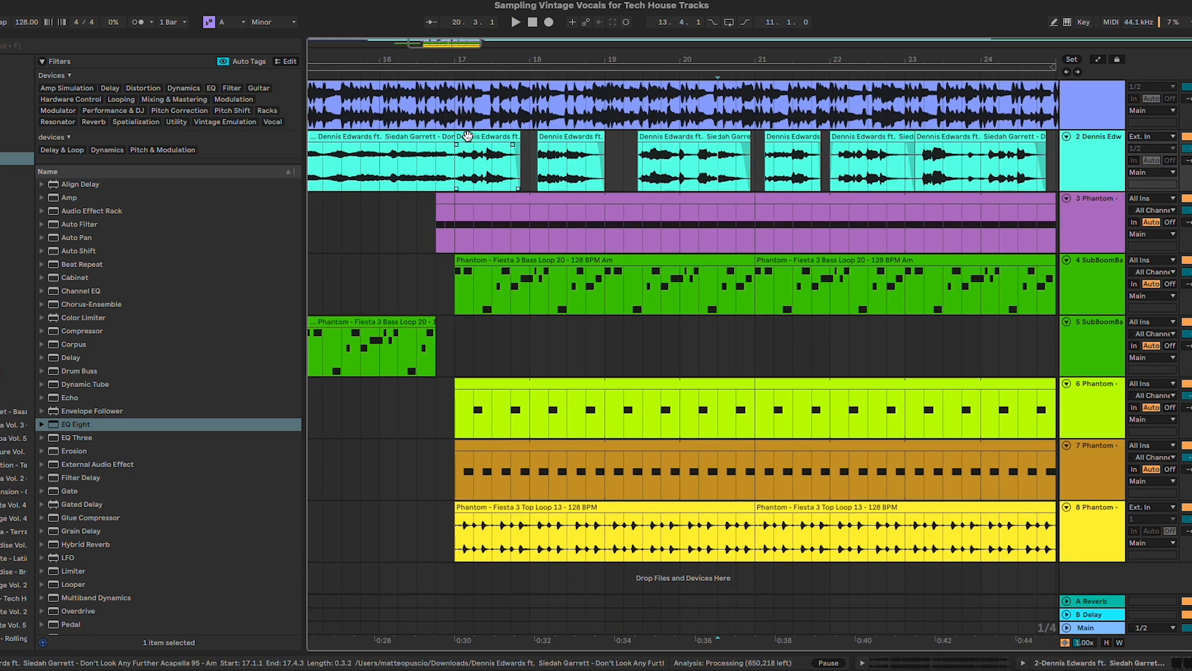
{"action": "scroll", "coordinate": [609, 157], "scroll_direction": "right", "scroll_amount": 1}
{"action": "left_click", "coordinate": [1001, 151], "text": "shift"}
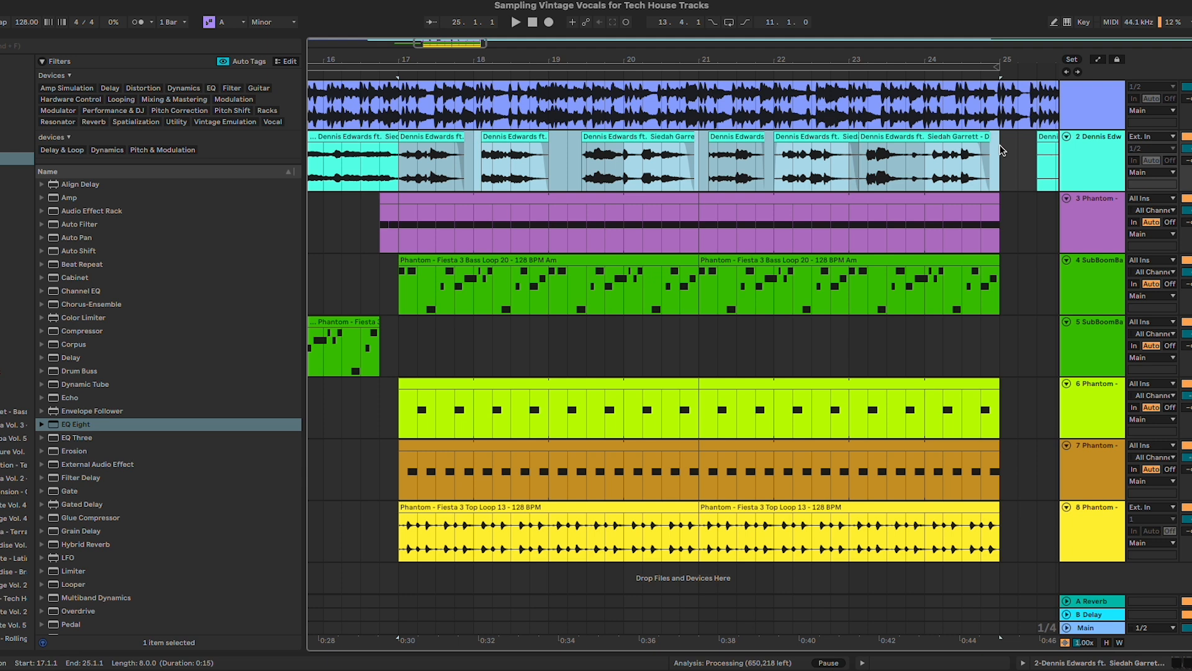
{"action": "key", "text": "ctrl+l"}
- Raise the low cut of the vocal track's EQ Eight to 156 Hz while the vocal plays, and stop playback
{"action": "double_click", "coordinate": [1091, 166]}
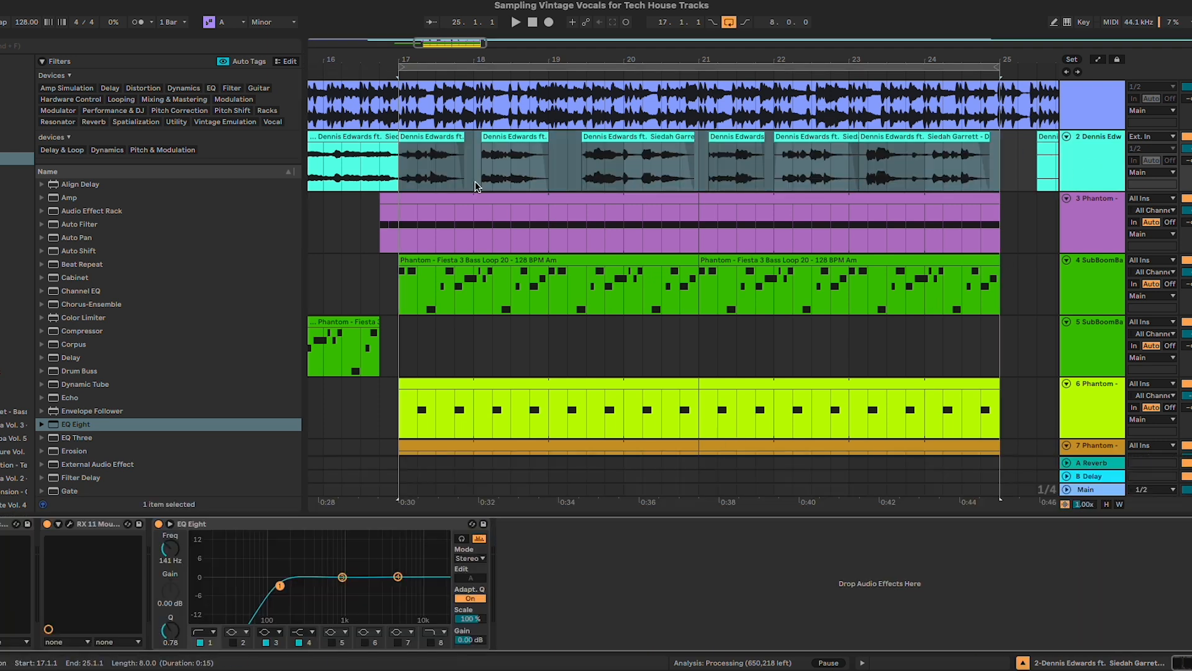
{"action": "left_click", "coordinate": [458, 137]}
{"action": "key", "text": "space"}
{"action": "mouse_move", "coordinate": [280, 586]}
{"action": "left_mouse_down"}
{"action": "mouse_move", "coordinate": [341, 577]}
{"action": "mouse_move", "coordinate": [283, 585]}
{"action": "left_mouse_up"}
{"action": "key", "text": "space"}
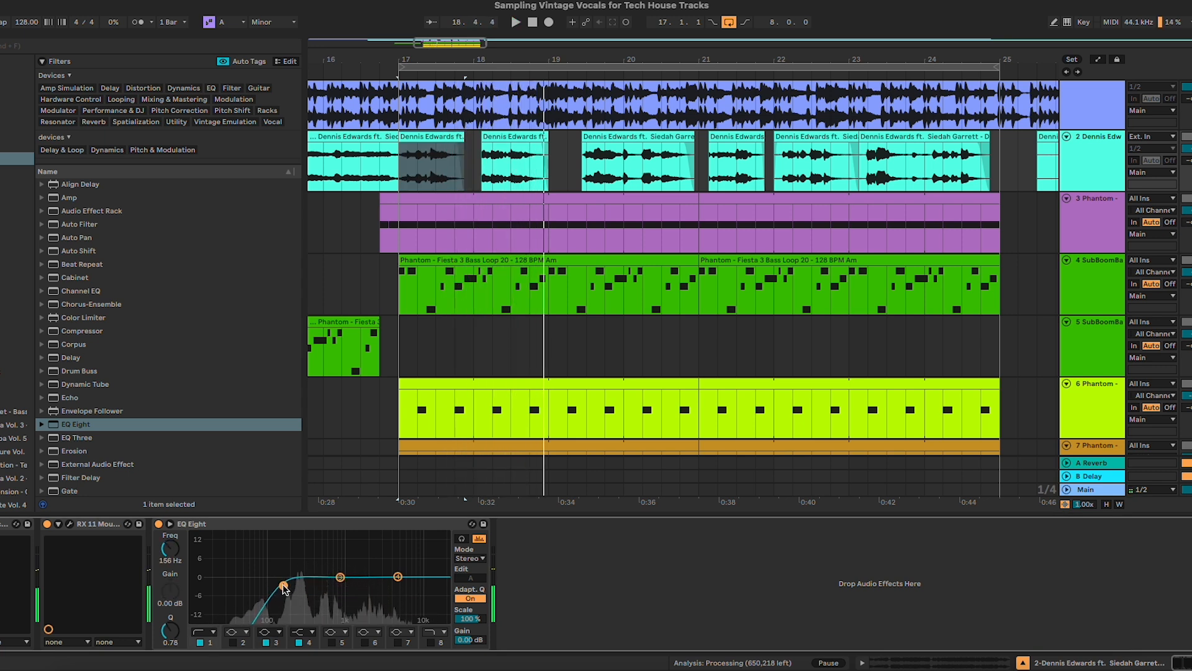
- Search the browser for "mauto", add MAutoPitch after EQ Eight on the vocal track and reposition its window
{"action": "left_click", "coordinate": [35, 48]}
{"action": "type", "text": "so"}
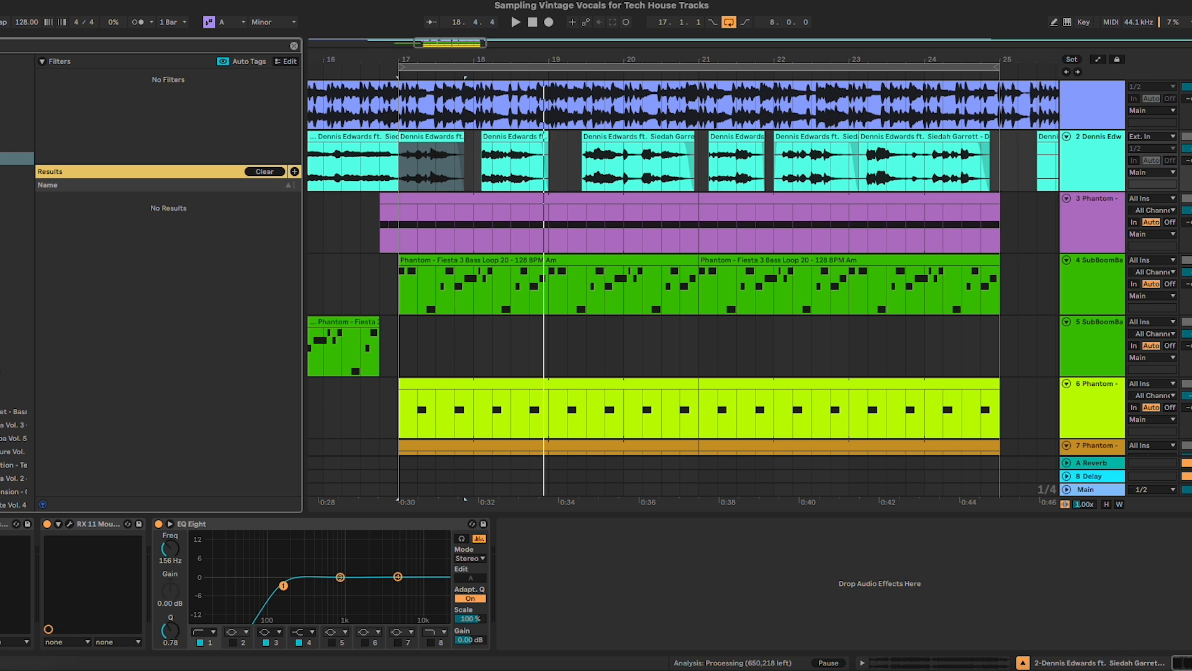
{"action": "left_click", "coordinate": [294, 46]}
{"action": "type", "text": "mauto"}
{"action": "double_click", "coordinate": [82, 177]}
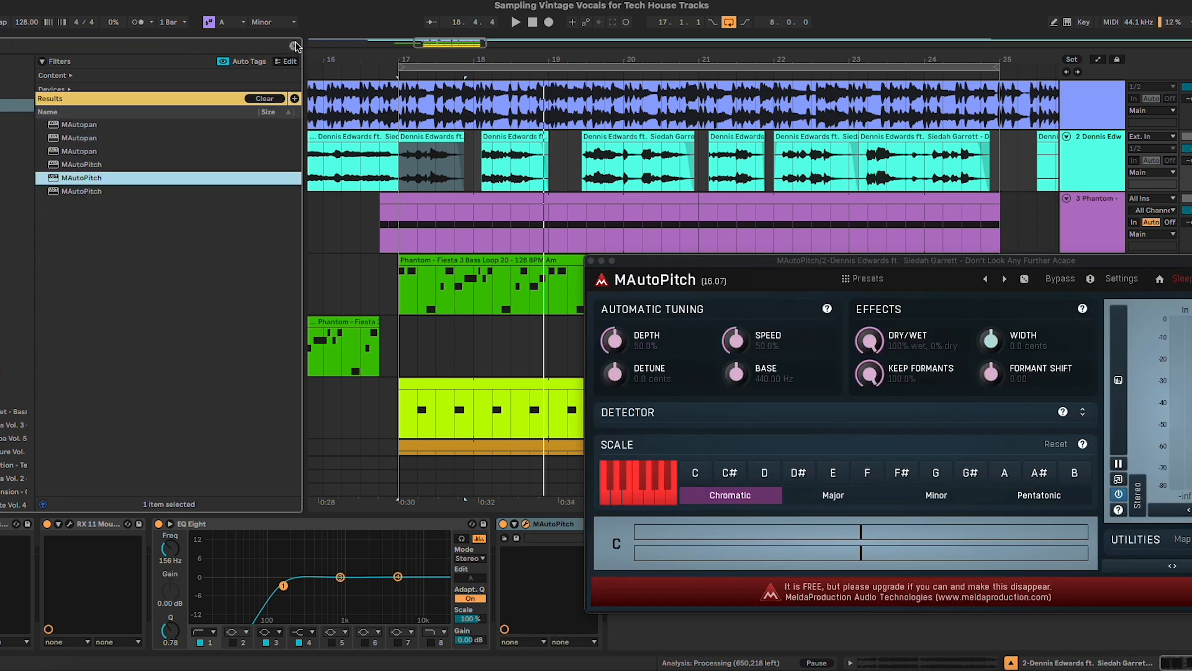
{"action": "left_click_drag", "start_coordinate": [858, 261], "coordinate": [683, 235]}
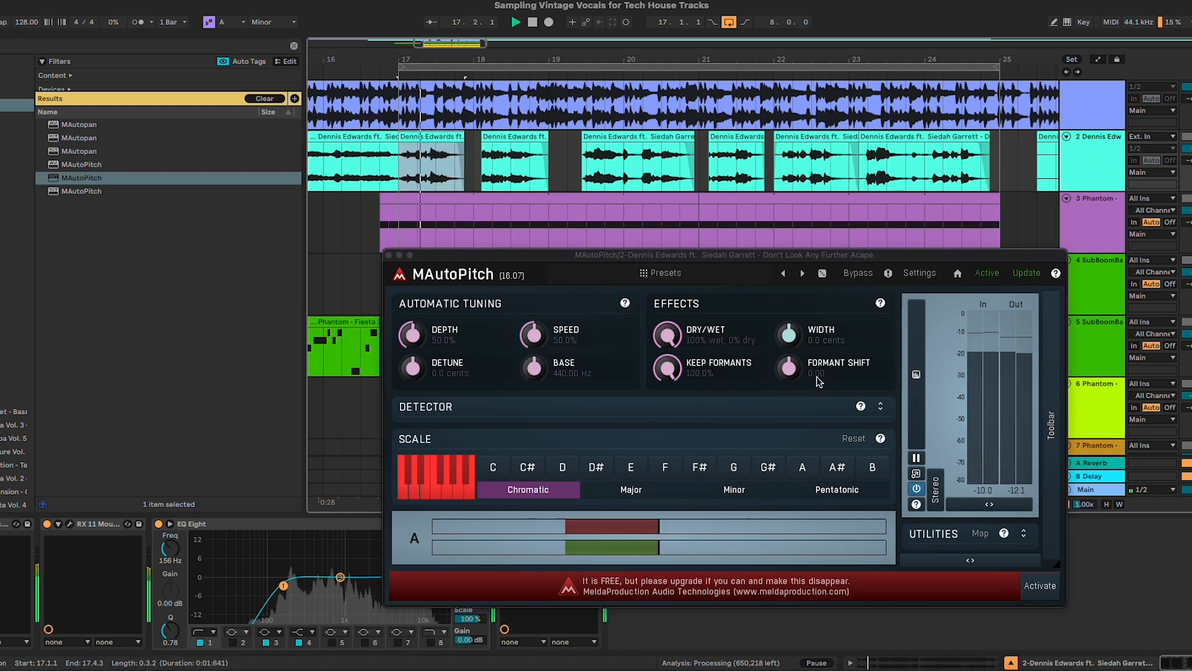
- Try formant shifts of -3 and -5 in MAutoPitch while the vocal loop plays
{"action": "double_click", "coordinate": [817, 376]}
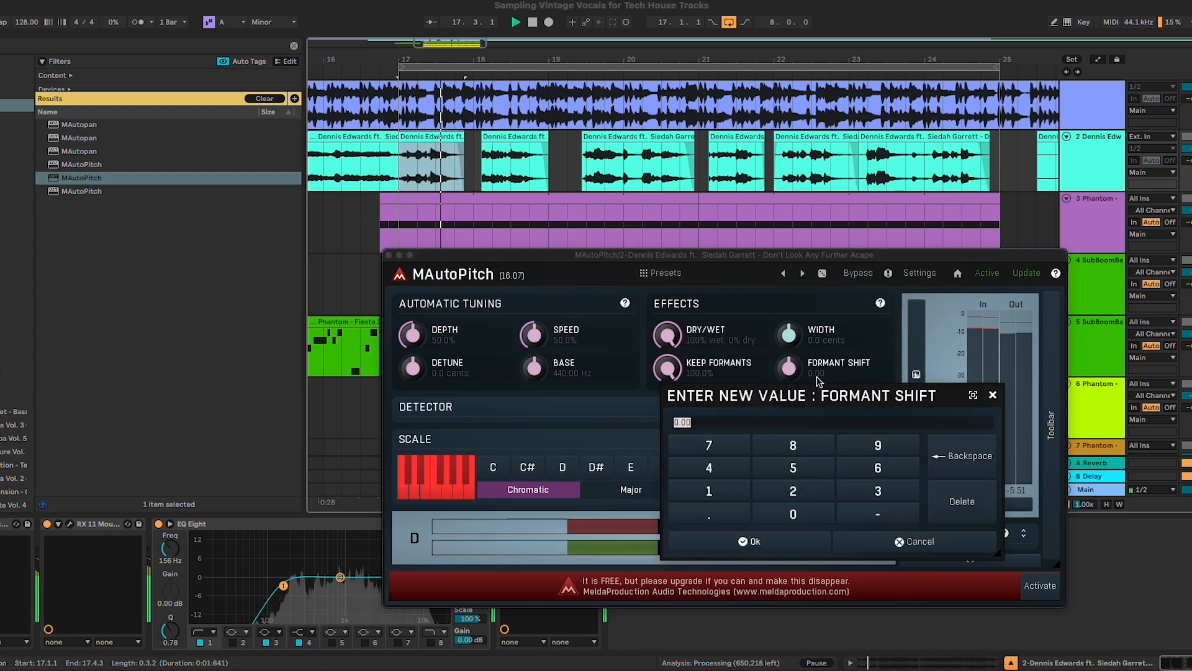
{"action": "type", "text": "-3"}
{"action": "key", "text": "Return"}
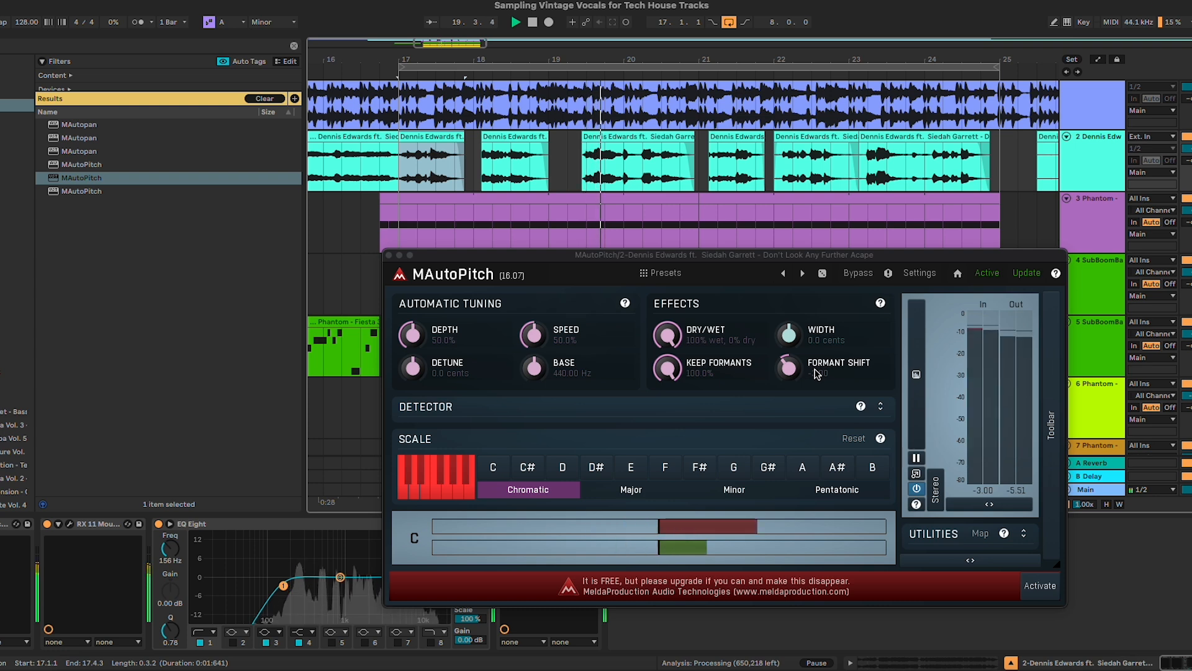
{"action": "double_click", "coordinate": [817, 376]}
{"action": "type", "text": "-5"}
{"action": "key", "text": "Return"}
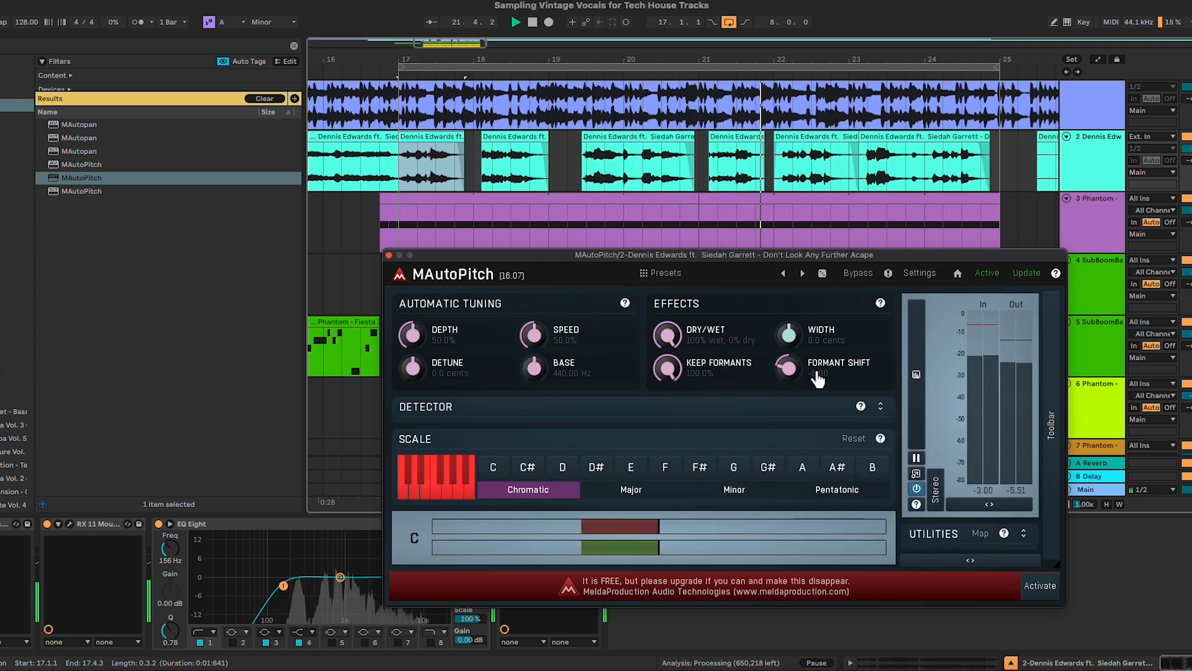
- Set MAutoPitch's formant shift to -4, listen to the result and stop playback
{"action": "double_click", "coordinate": [817, 376]}
{"action": "type", "text": "-4"}
{"action": "key", "text": "Return"}
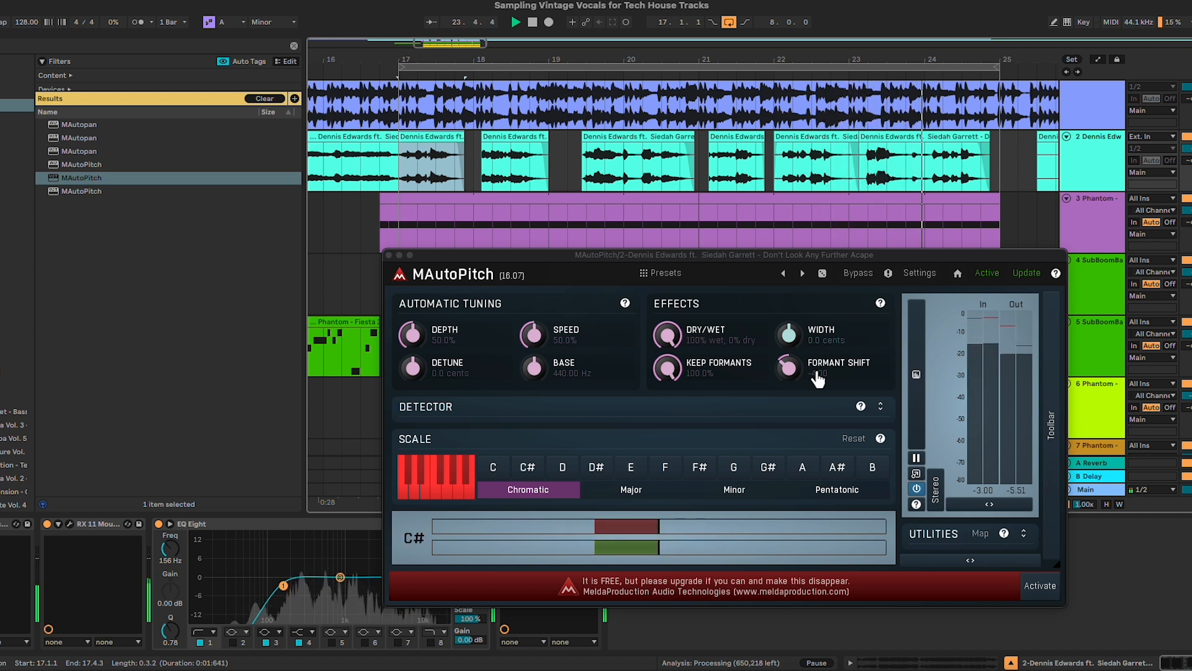
{"action": "scroll", "coordinate": [405, 200], "scroll_direction": "left", "scroll_amount": 5}
{"action": "scroll", "coordinate": [405, 200], "scroll_direction": "left", "scroll_amount": 2}
{"action": "key", "text": "space"}
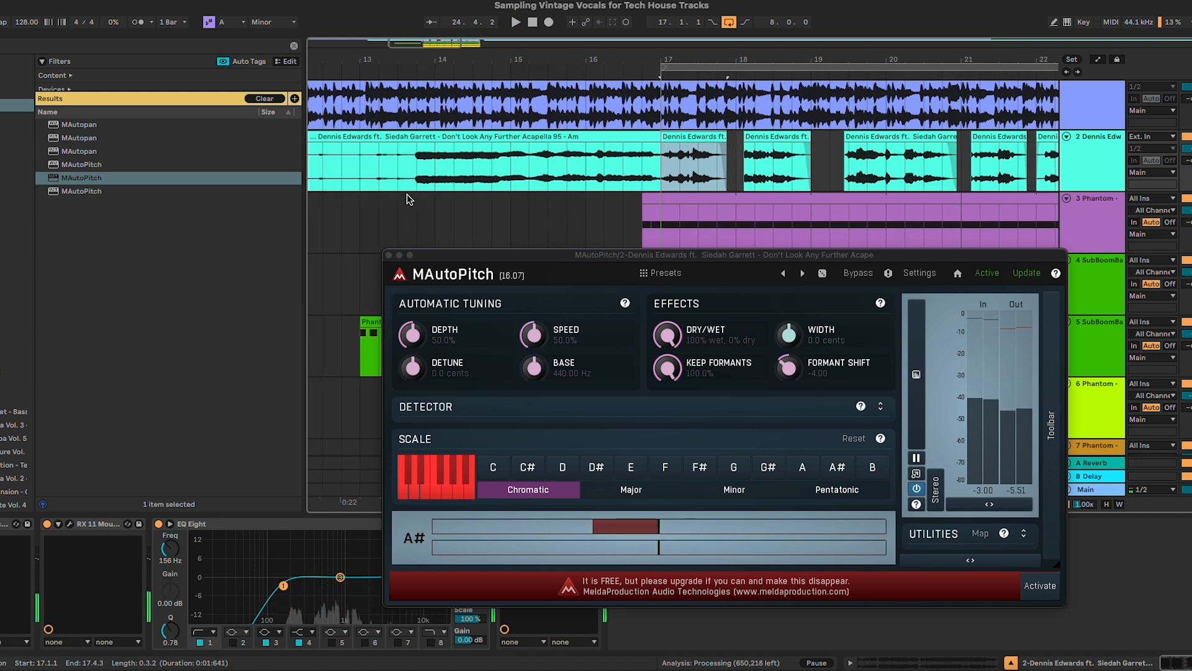
- Play the acapella from before bar 14 to hear the formant shift, and clear the browser search
{"action": "key", "text": "Right"}
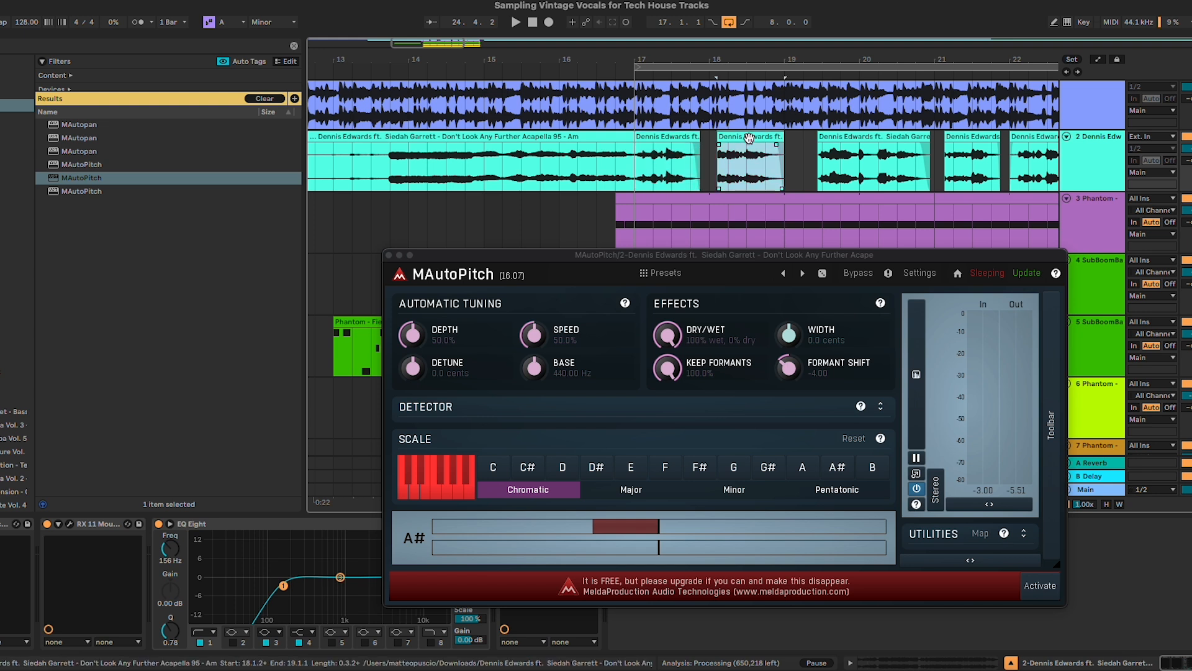
{"action": "key", "text": "space"}
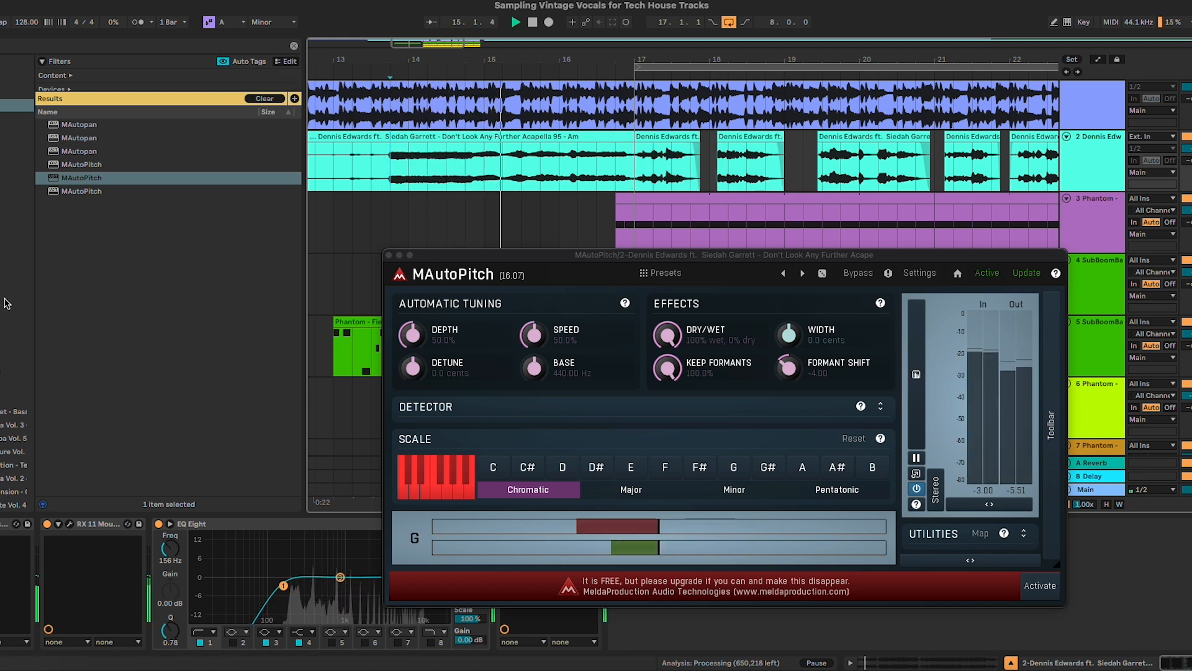
{"action": "left_click", "coordinate": [10, 212]}
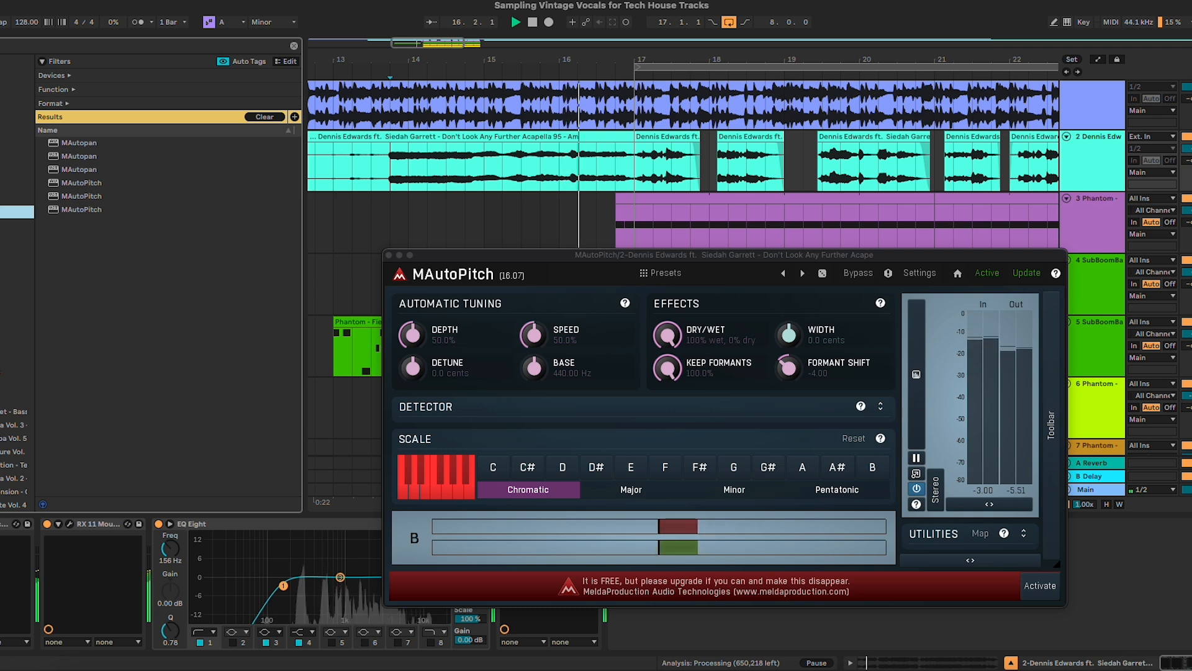
{"action": "left_click", "coordinate": [12, 159]}
{"action": "left_click", "coordinate": [294, 47]}
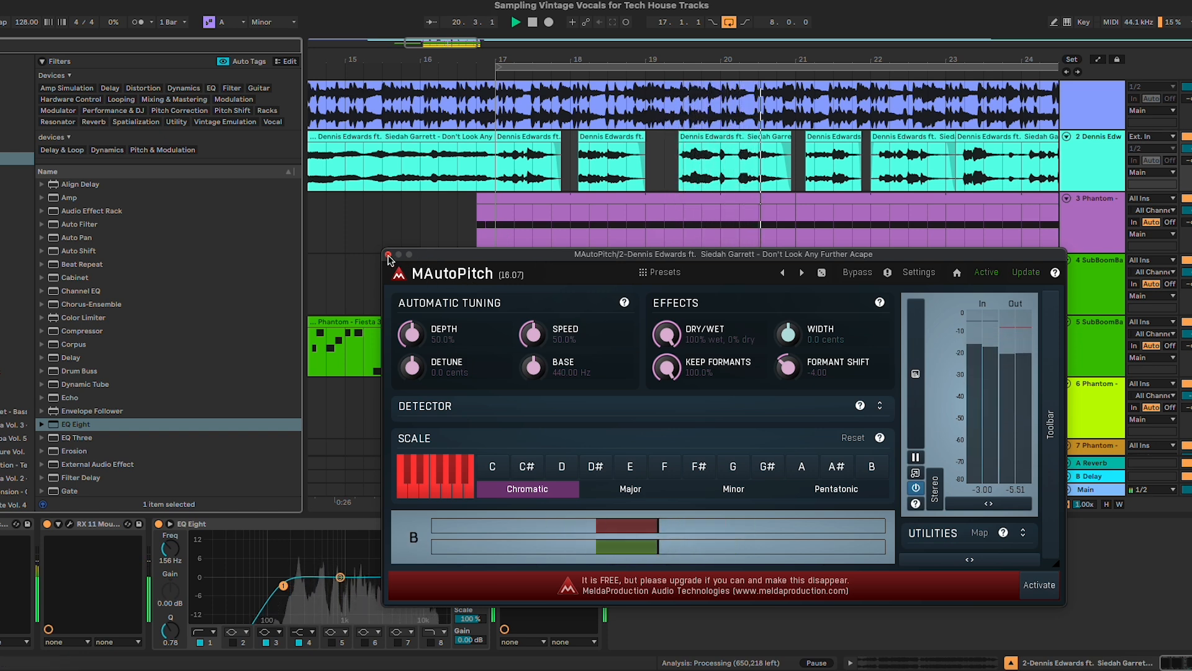
- Nudge the start of the bar 21 vocal slice slightly earlier, stop playback and hide the MAutoPitch window
{"action": "left_click_drag", "start_coordinate": [433, 255], "coordinate": [656, 296]}
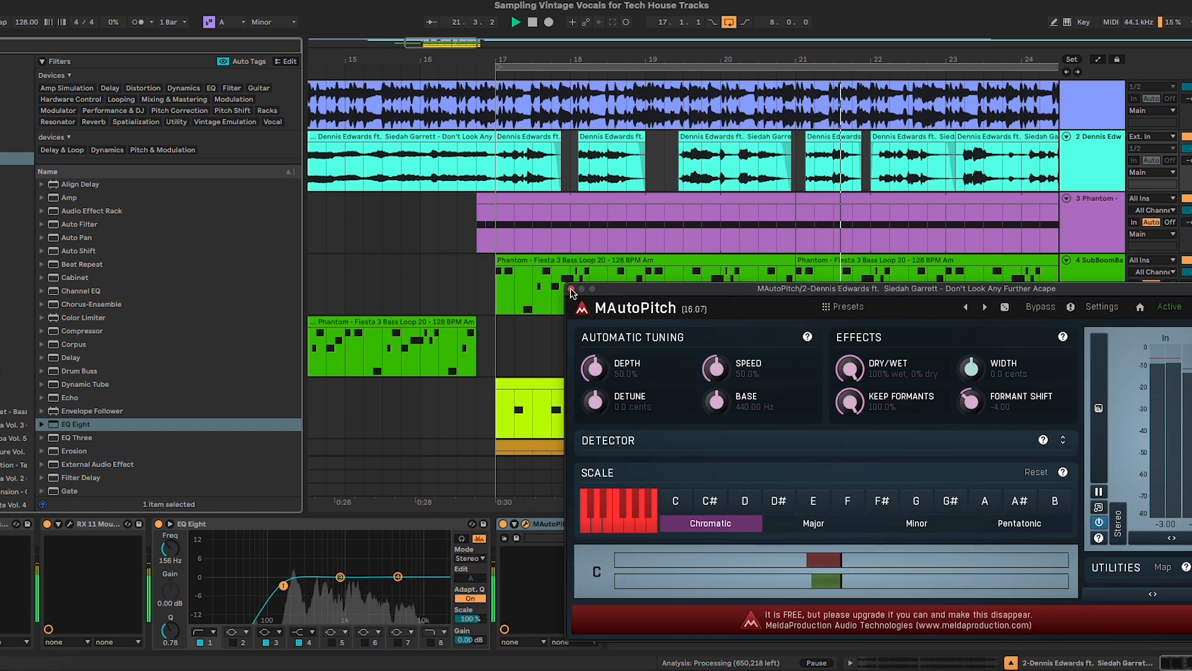
{"action": "left_click", "coordinate": [800, 170]}
{"action": "key", "text": "plus"}
{"action": "key", "text": "plus"}
{"action": "key", "text": "plus"}
{"action": "key", "text": "plus"}
{"action": "key", "text": "plus"}
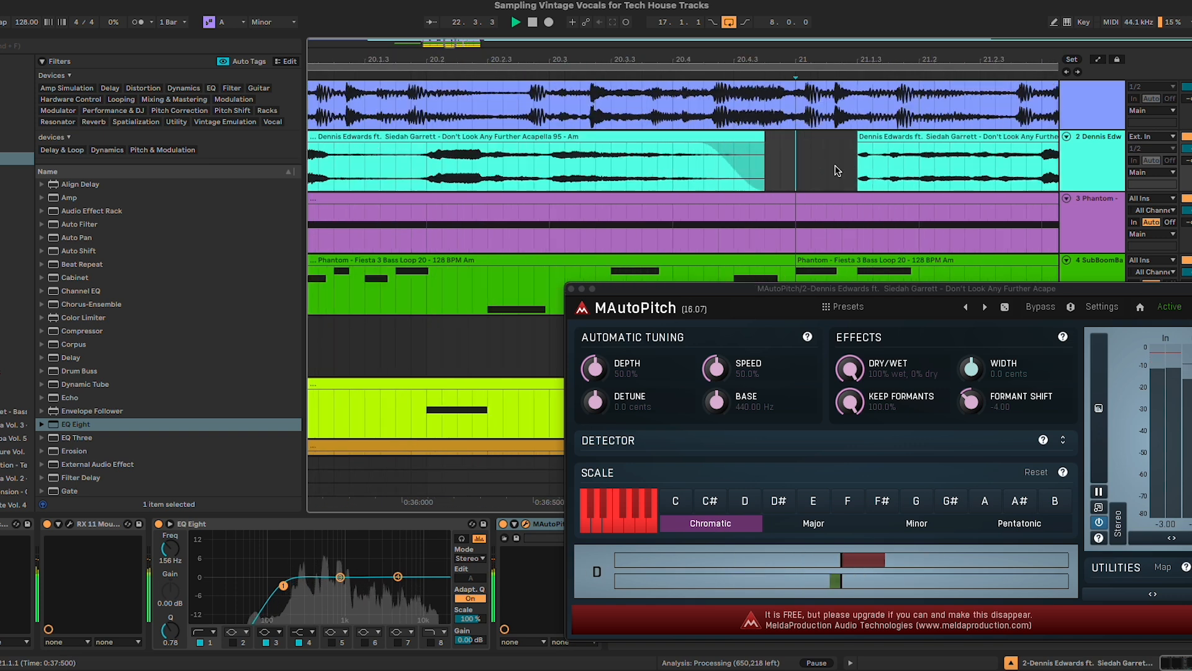
{"action": "left_click", "coordinate": [895, 137]}
{"action": "left_click_drag", "start_coordinate": [895, 137], "coordinate": [883, 136]}
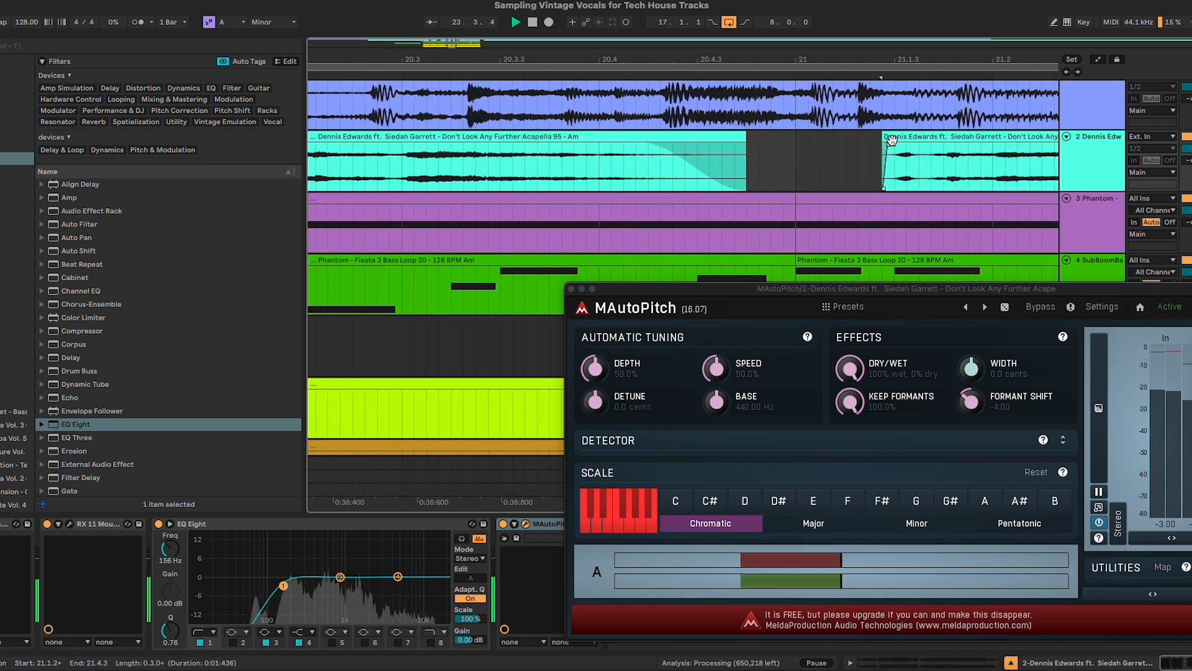
{"action": "left_click", "coordinate": [895, 136]}
{"action": "key", "text": "minus"}
{"action": "key", "text": "minus"}
{"action": "key", "text": "minus"}
{"action": "key", "text": "minus"}
{"action": "key", "text": "minus"}
{"action": "key", "text": "minus"}
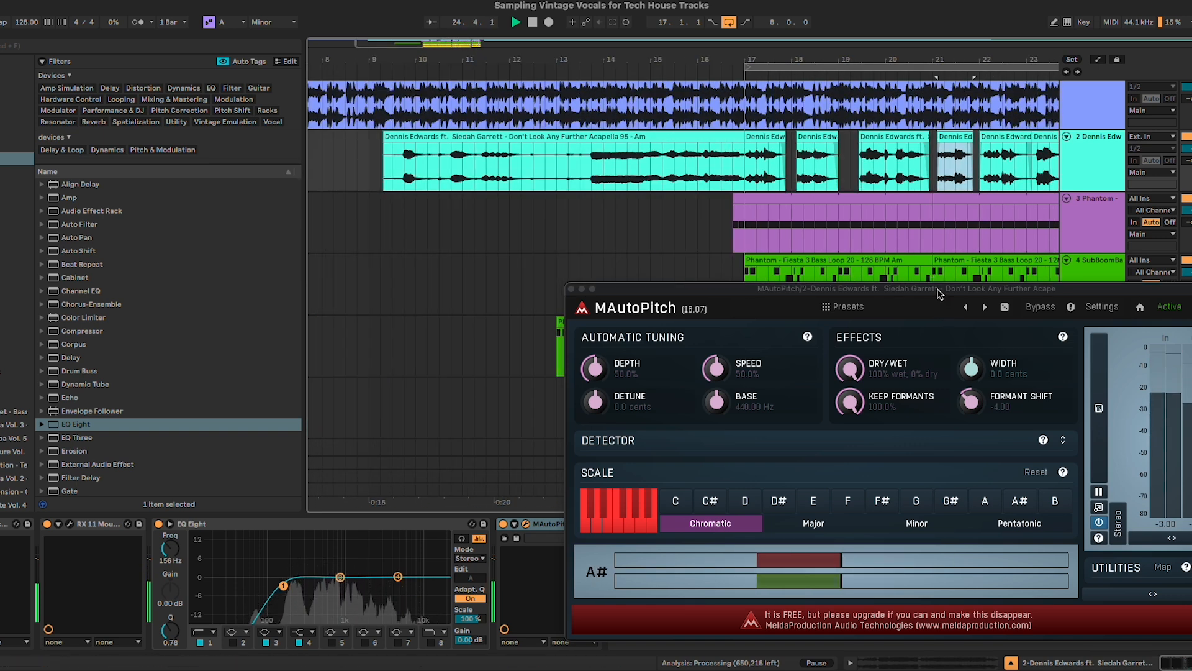
{"action": "key", "text": "space"}
{"action": "key", "text": "super+alt+p"}
- Search the plug-ins for "ds" and add FabFilter Pro-DS after MAutoPitch on the vocal track
{"action": "scroll", "coordinate": [959, 180], "scroll_direction": "right", "scroll_amount": 3}
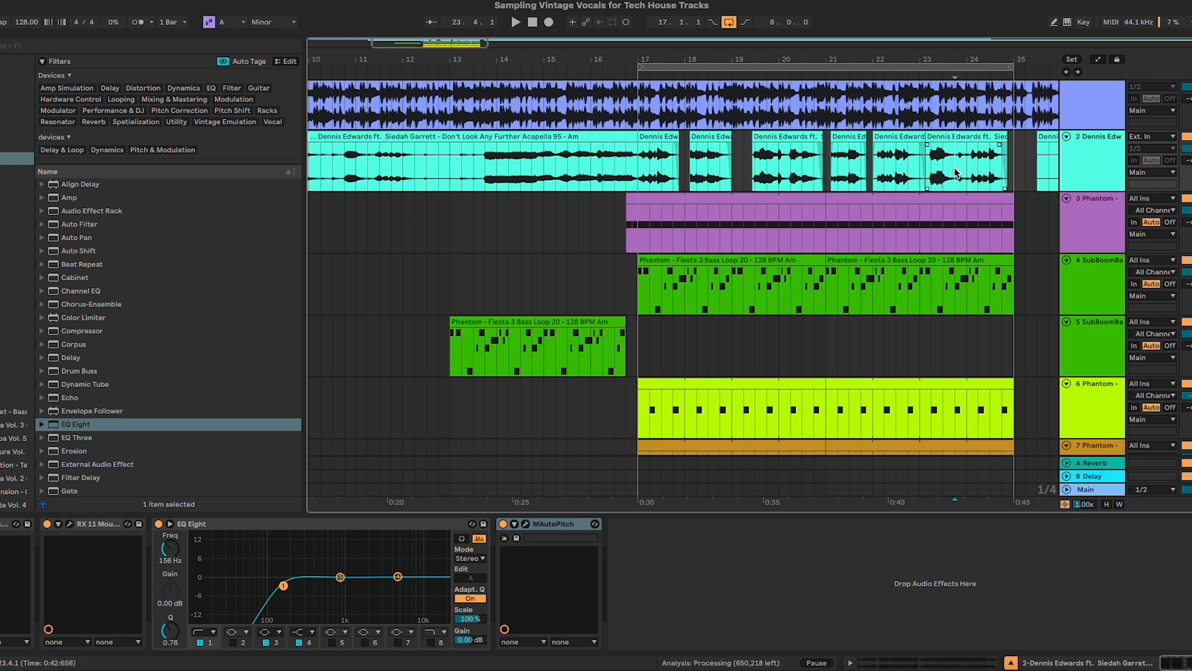
{"action": "scroll", "coordinate": [899, 236], "scroll_direction": "down", "scroll_amount": 4}
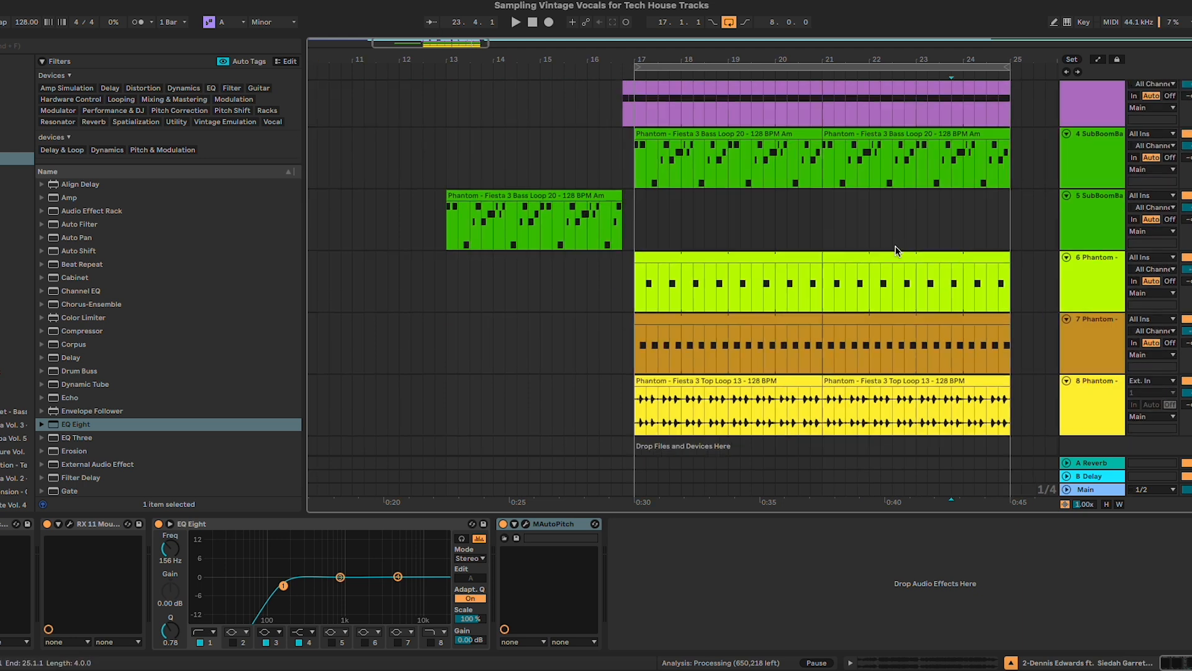
{"action": "scroll", "coordinate": [898, 248], "scroll_direction": "up", "scroll_amount": 5}
{"action": "scroll", "coordinate": [898, 249], "scroll_direction": "right", "scroll_amount": 3}
{"action": "scroll", "coordinate": [900, 245], "scroll_direction": "left", "scroll_amount": 1}
{"action": "double_click", "coordinate": [1086, 165]}
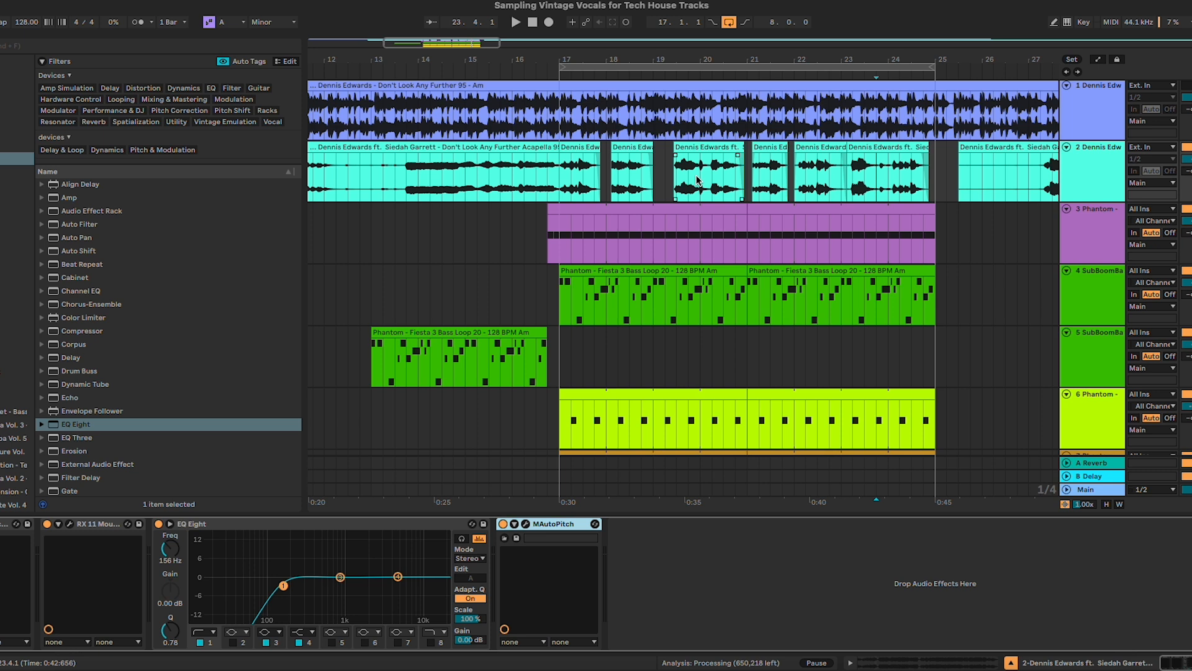
{"action": "left_click", "coordinate": [5, 213]}
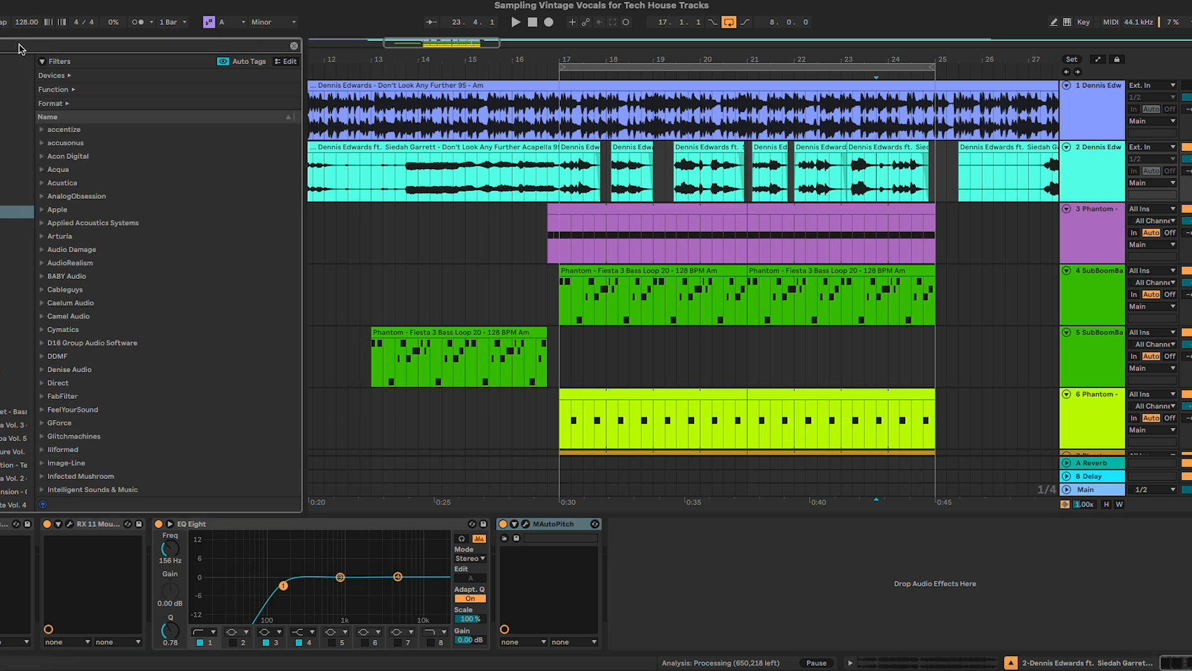
{"action": "type", "text": "ds"}
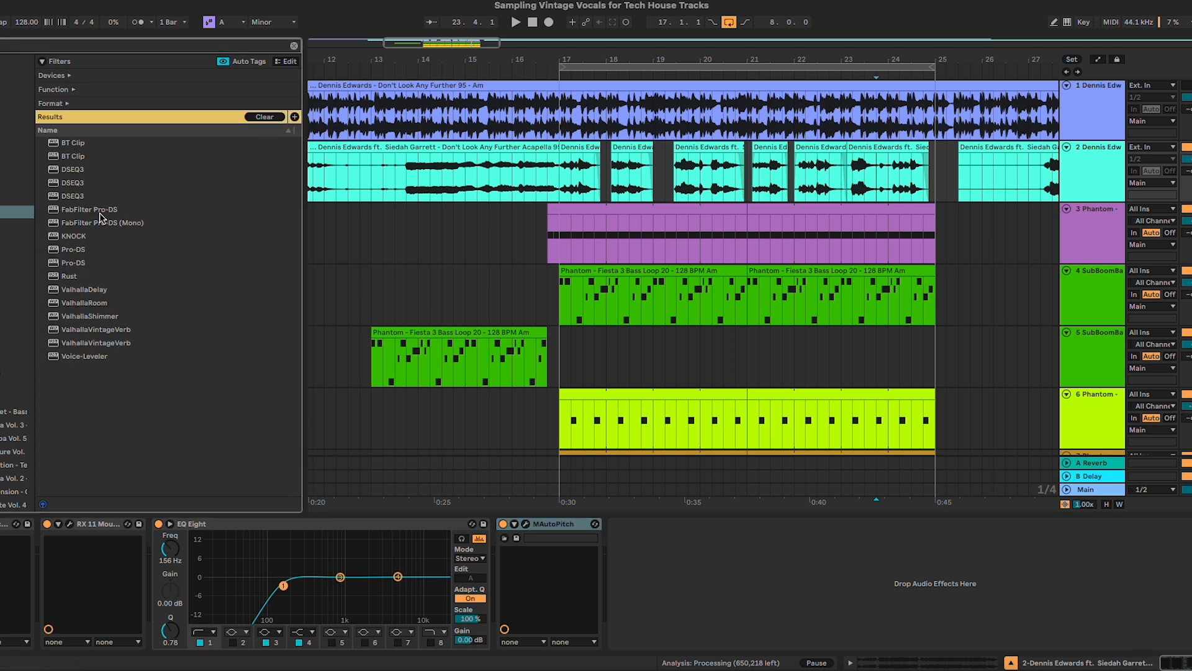
{"action": "double_click", "coordinate": [94, 249]}
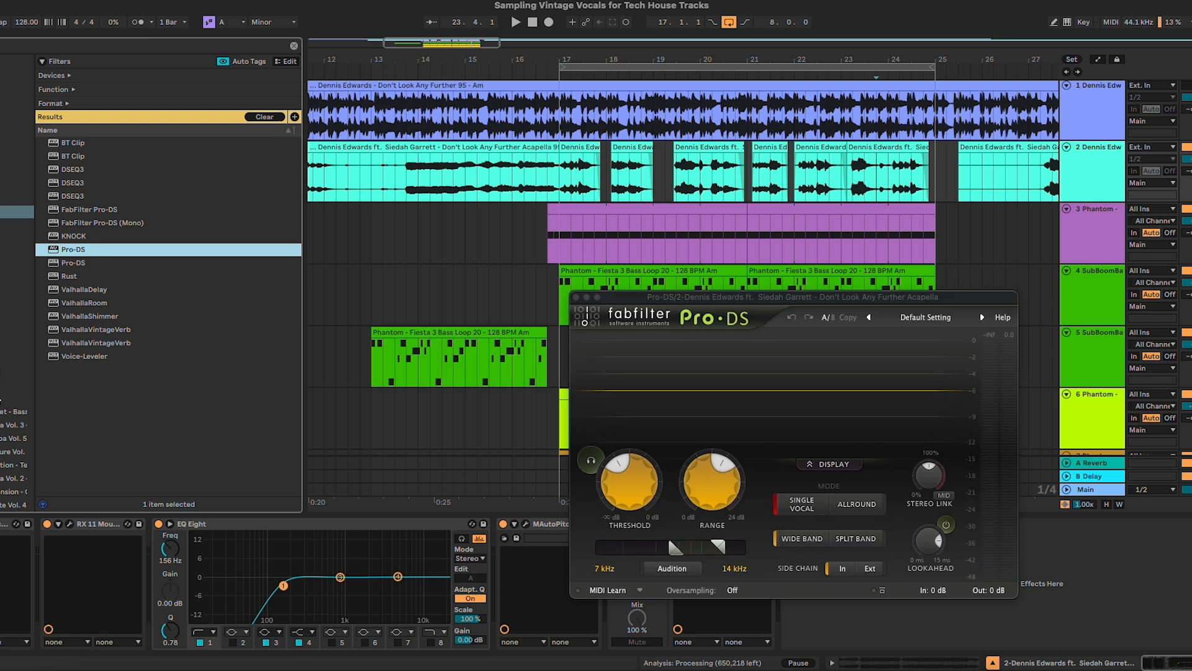
- Set the Pro-DS detection band to 5.614–12.22 kHz while the vocal plays, stop playback and move the plug-in window
{"action": "key", "text": "space"}
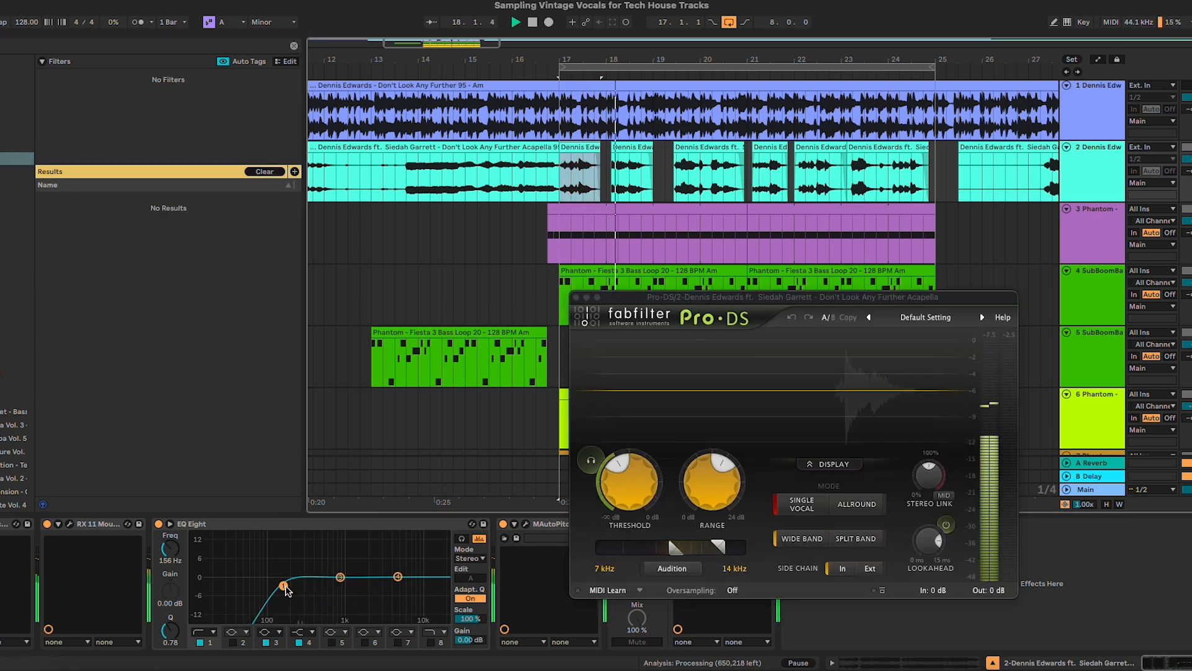
{"action": "left_click_drag", "start_coordinate": [682, 552], "coordinate": [717, 553]}
{"action": "key", "text": "space"}
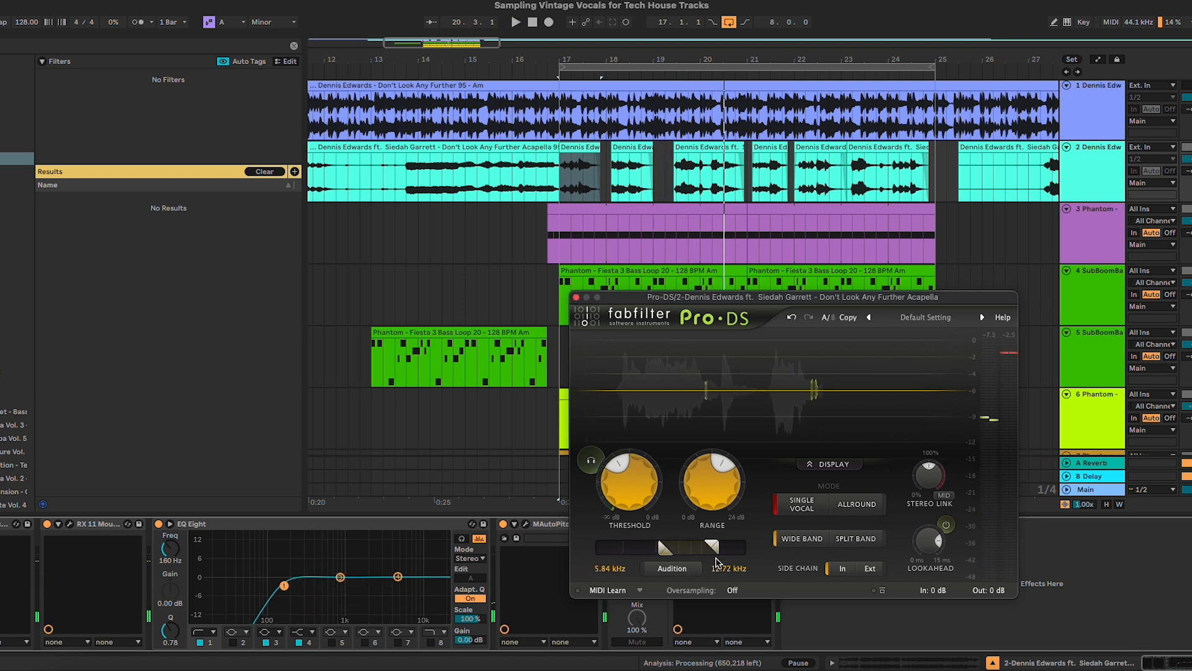
{"action": "left_click_drag", "start_coordinate": [752, 299], "coordinate": [708, 269]}
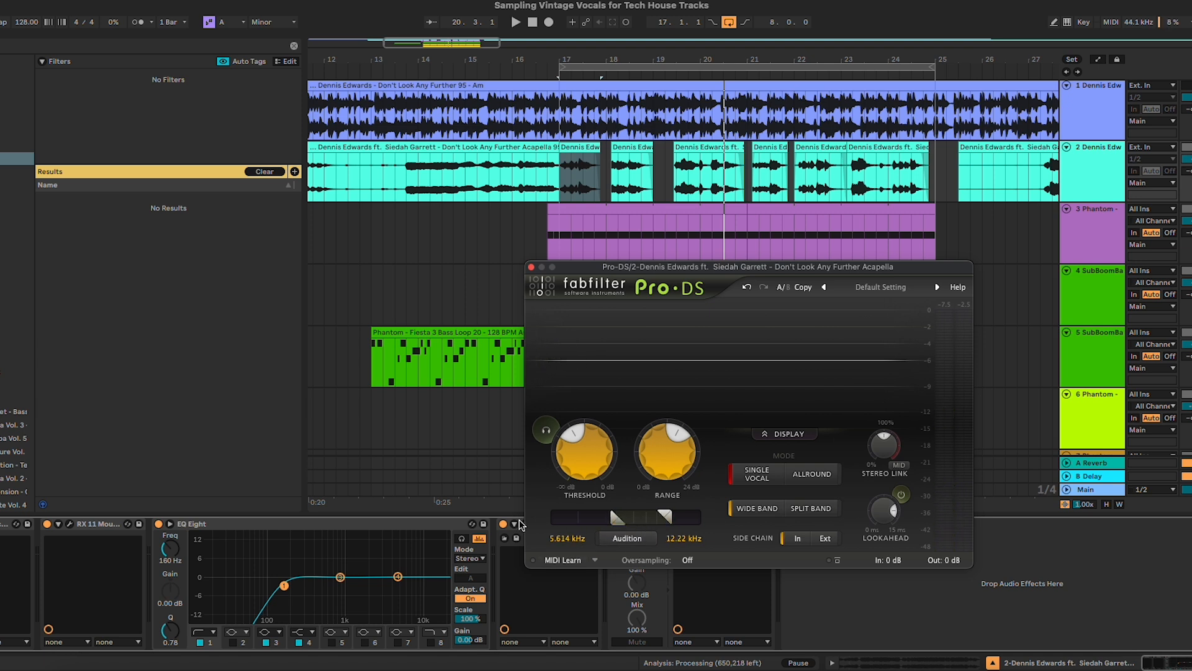
- Raise the Pro-DS range above 6 dB during playback and extend the lower end of its detection band slightly
{"action": "key", "text": "space"}
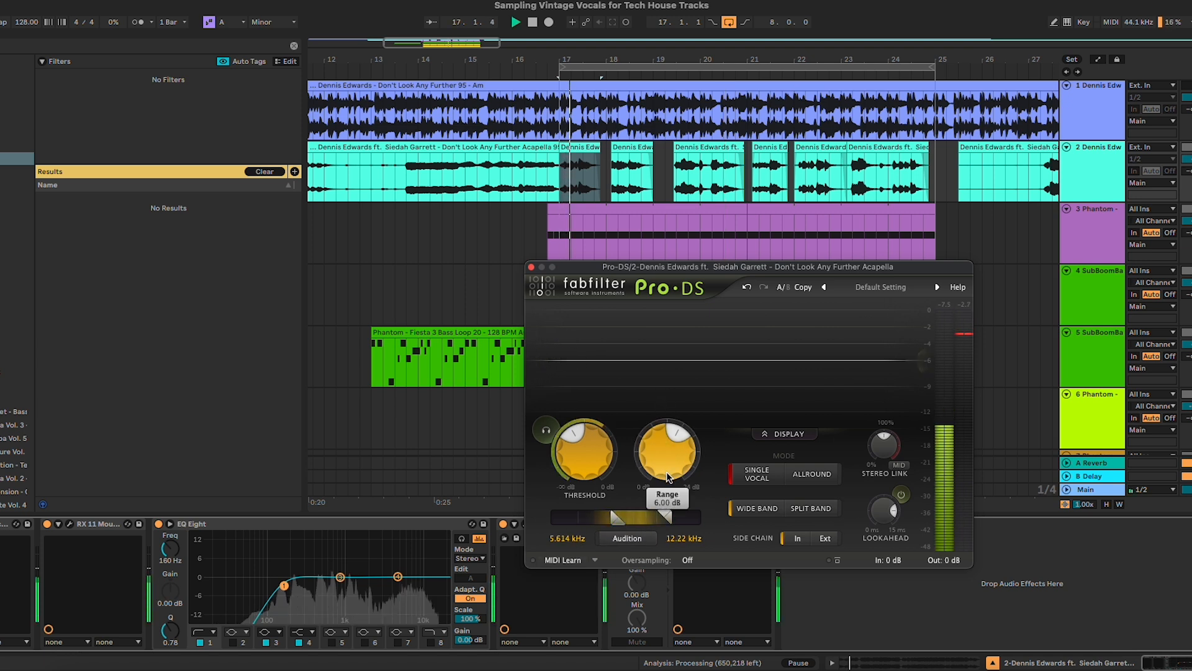
{"action": "scroll", "coordinate": [678, 475], "scroll_direction": "up", "scroll_amount": 2}
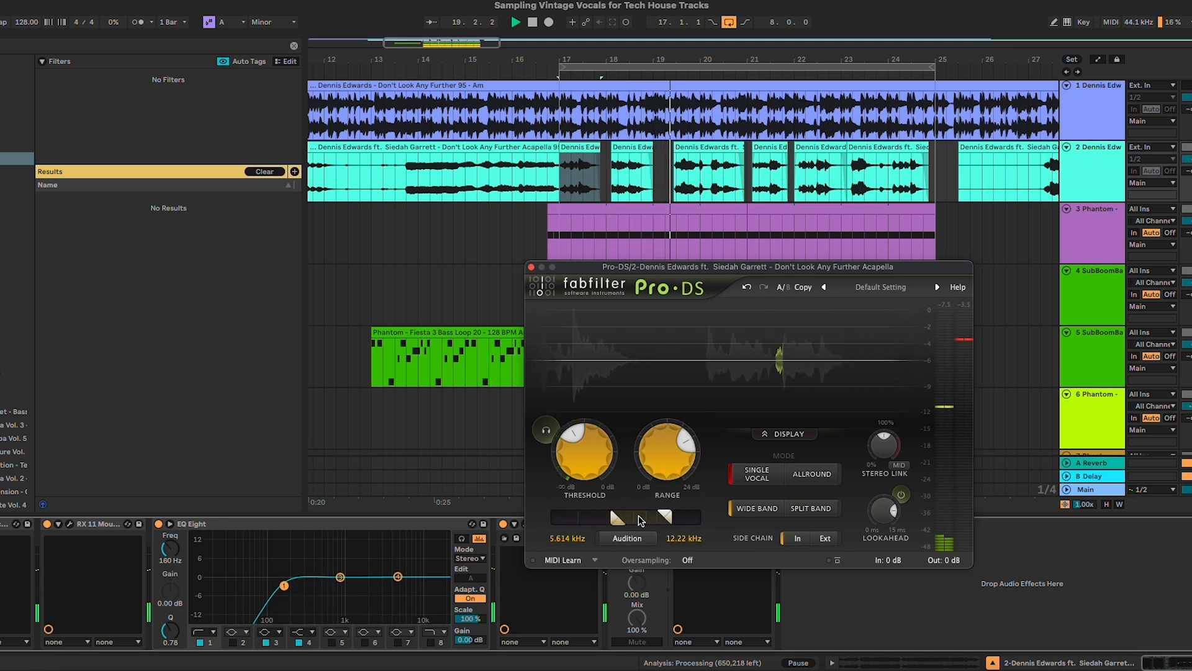
{"action": "mouse_move", "coordinate": [642, 520]}
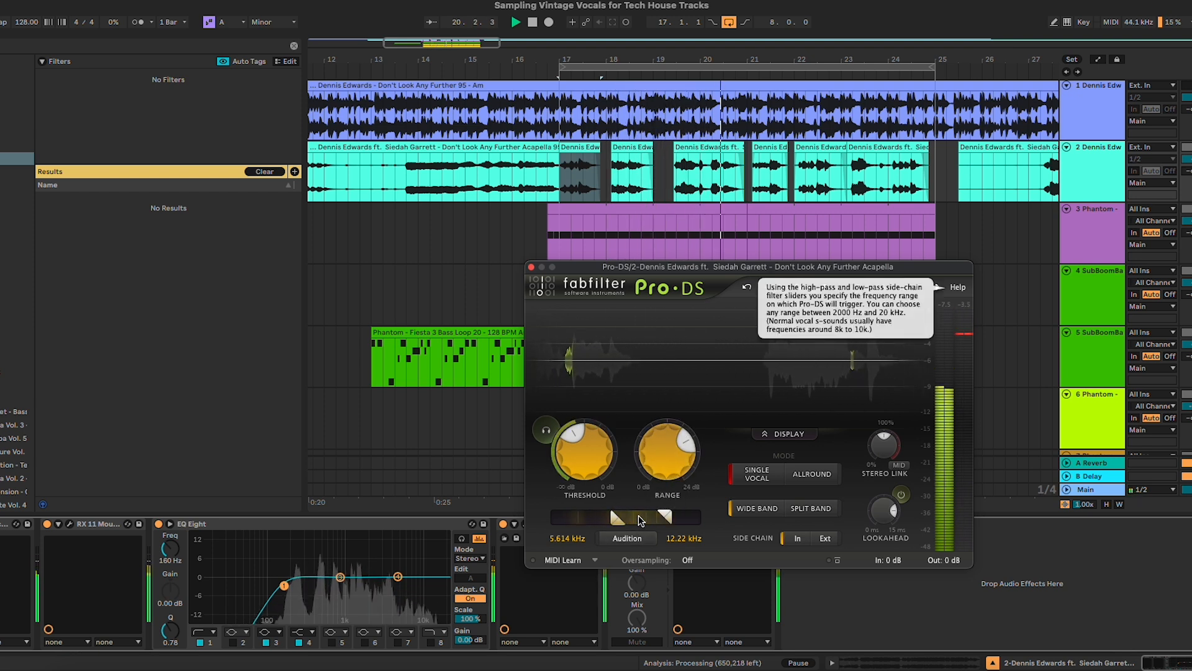
{"action": "left_click_drag", "start_coordinate": [617, 515], "coordinate": [609, 519]}
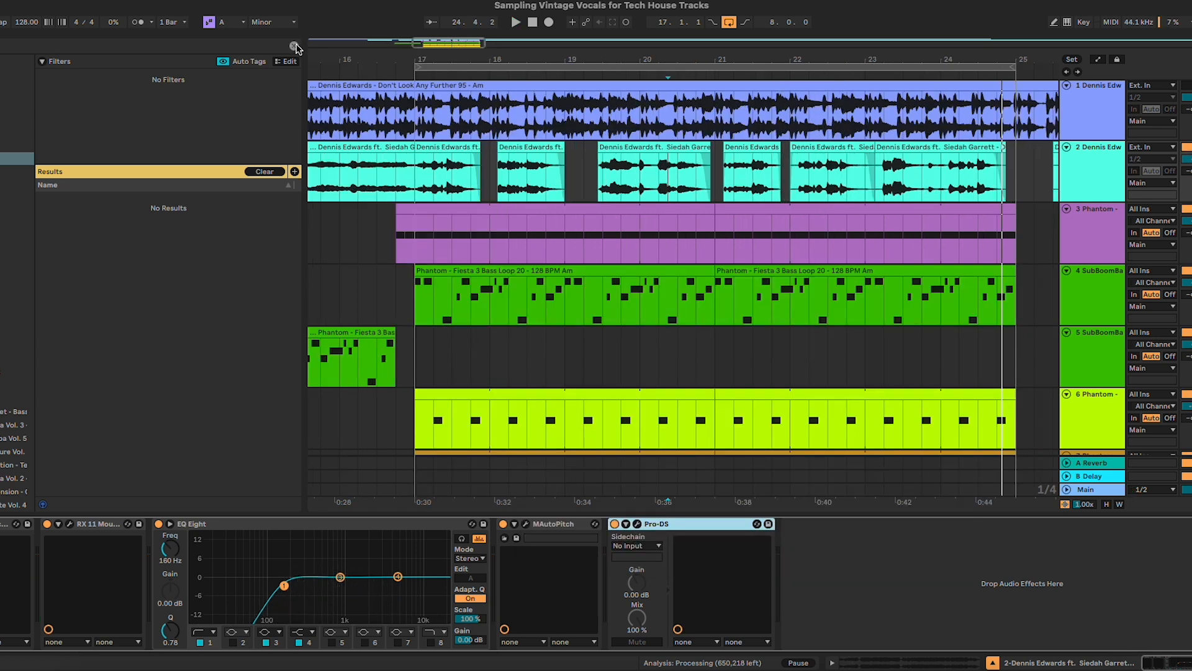
{"action": "scroll", "coordinate": [675, 173], "scroll_direction": "left", "scroll_amount": 3}
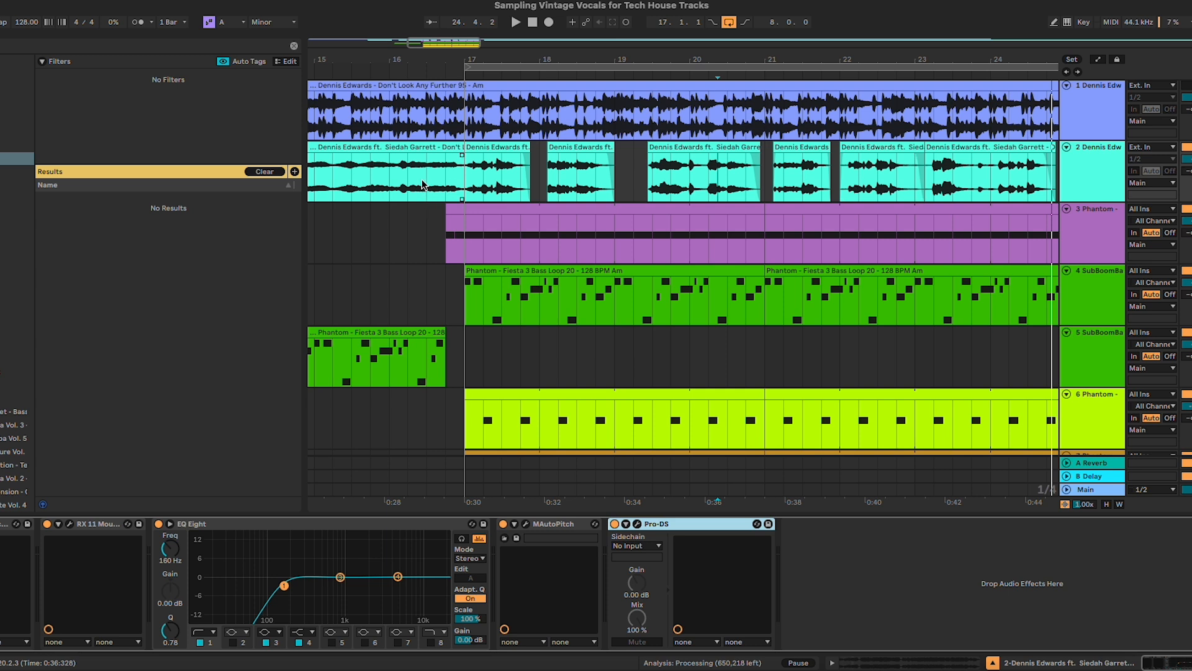
{"action": "left_click", "coordinate": [990, 183]}
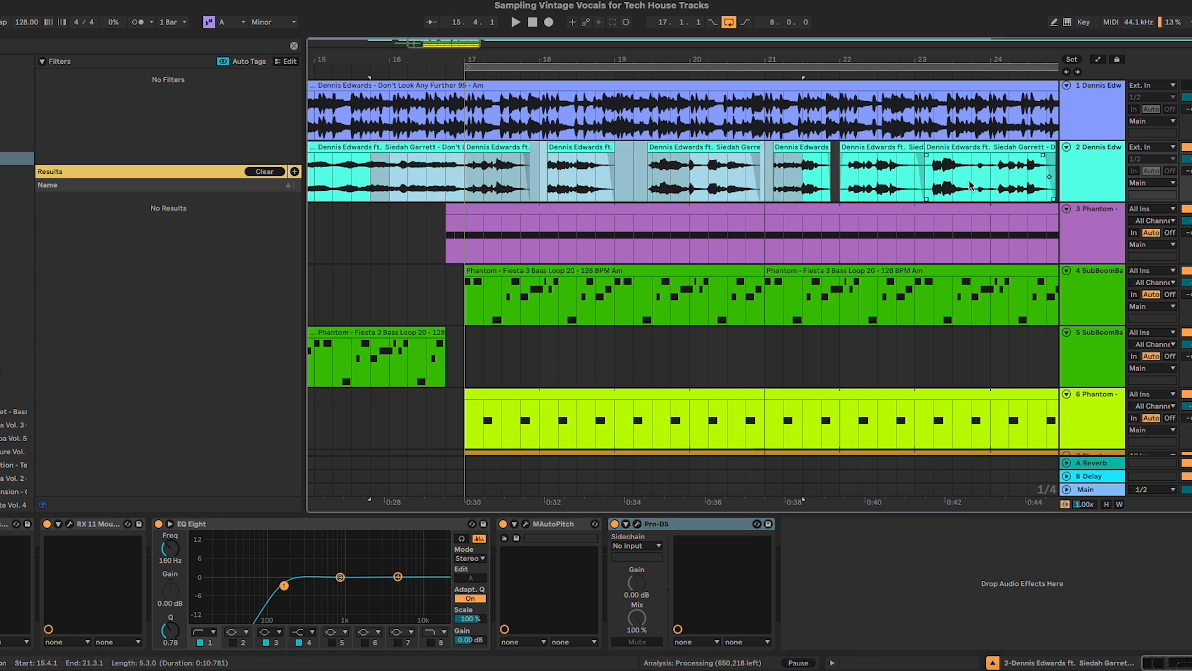
{"action": "left_click_drag", "start_coordinate": [689, 180], "coordinate": [693, 183]}
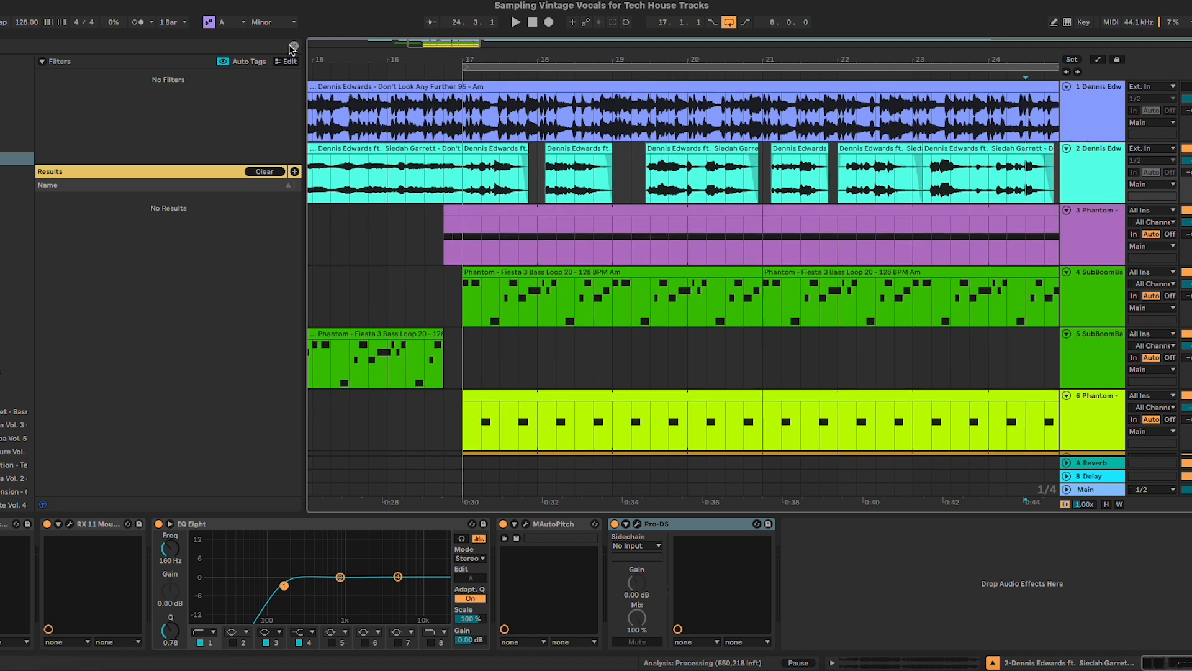
- Add a Compressor after Pro-DS with 2.89 ms attack, auto release, a -30.4 dB threshold and 6 dB output gain
{"action": "left_click", "coordinate": [256, 46]}
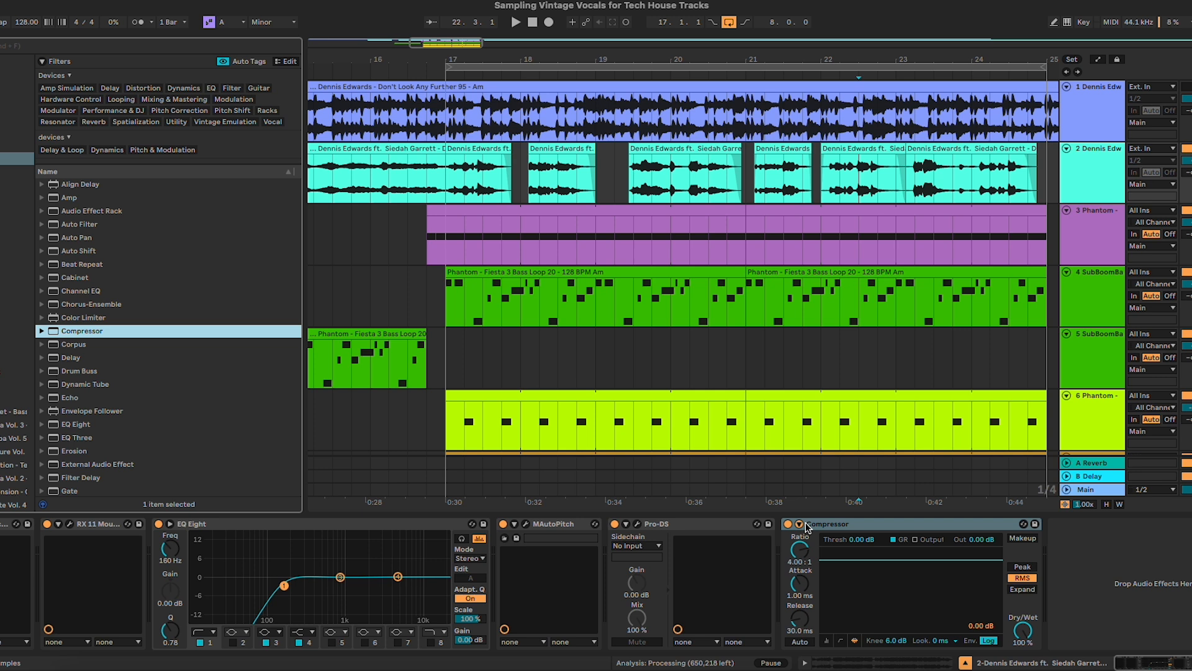
{"action": "left_click", "coordinate": [809, 551]}
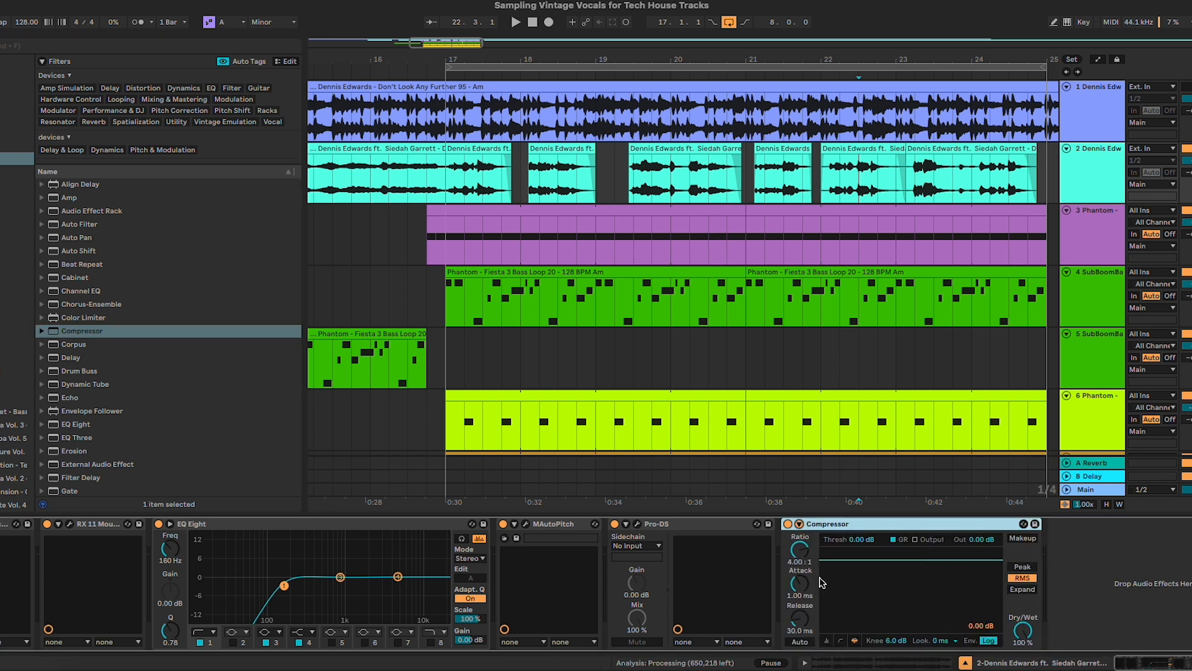
{"action": "left_click_drag", "start_coordinate": [803, 590], "coordinate": [801, 595]}
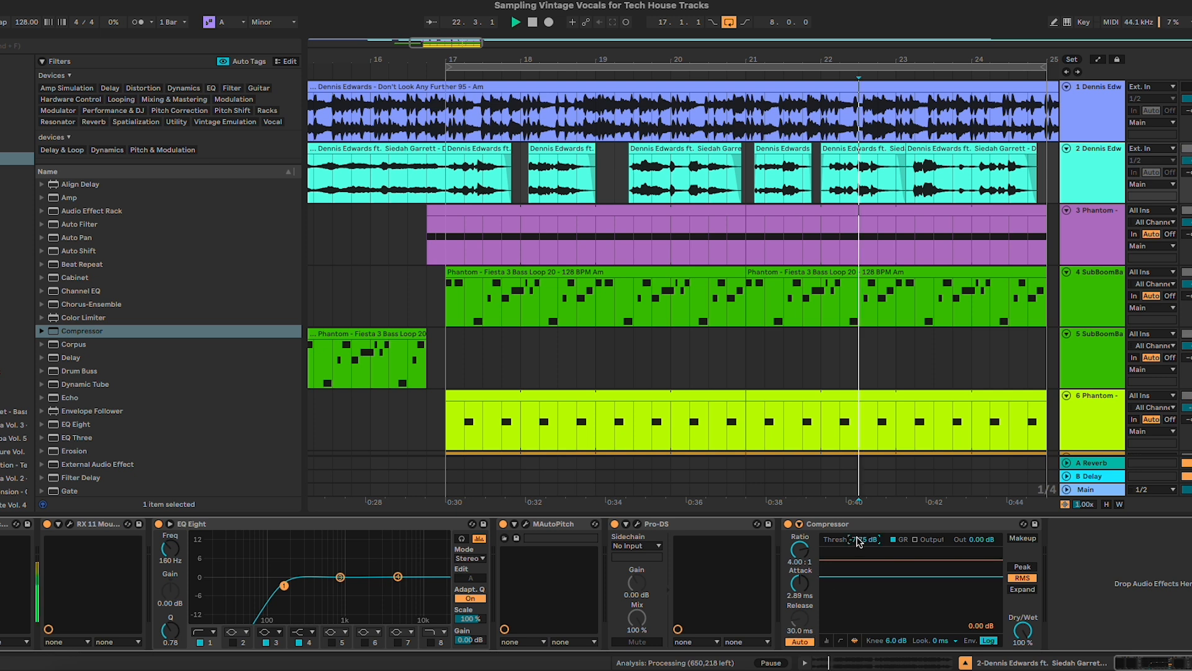
{"action": "left_click_drag", "start_coordinate": [859, 542], "coordinate": [860, 590]}
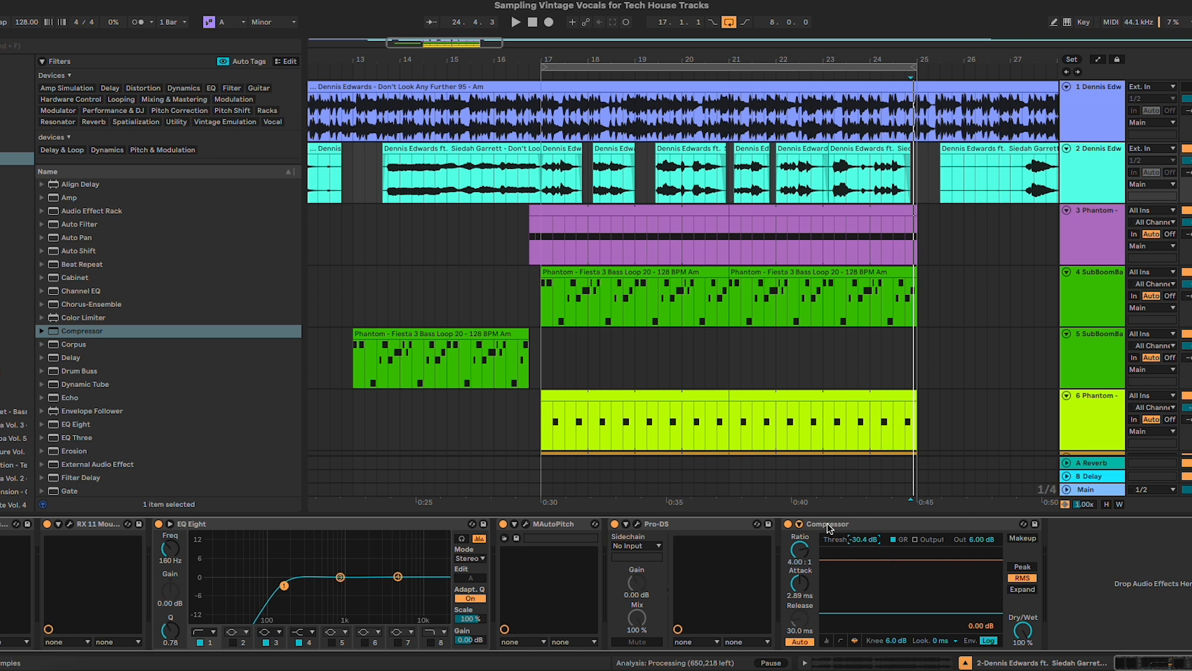
- Duplicate the Compressor at the end of the vocal chain and sidechain it to the 3-Phantom kick track, Post FX, with 0.05 ms attack
{"action": "left_click_drag", "start_coordinate": [827, 528], "coordinate": [1161, 567]}
{"action": "left_click", "coordinate": [1016, 524]}
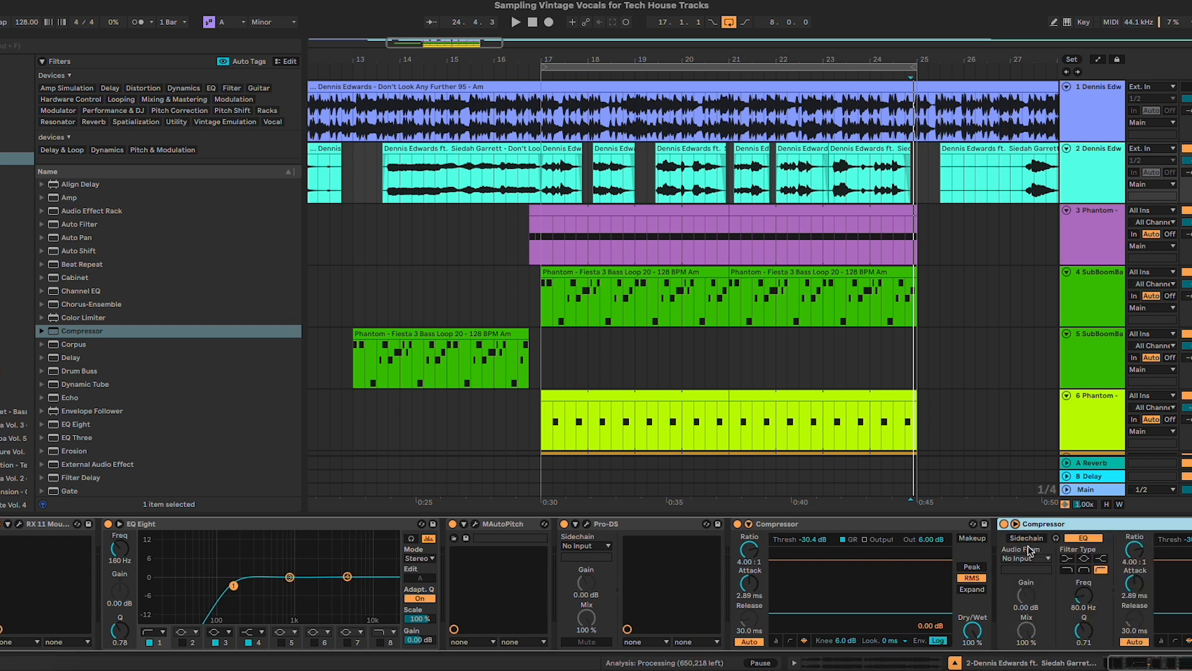
{"action": "left_click", "coordinate": [1029, 542]}
{"action": "left_click", "coordinate": [1038, 559]}
{"action": "left_click", "coordinate": [1060, 447]}
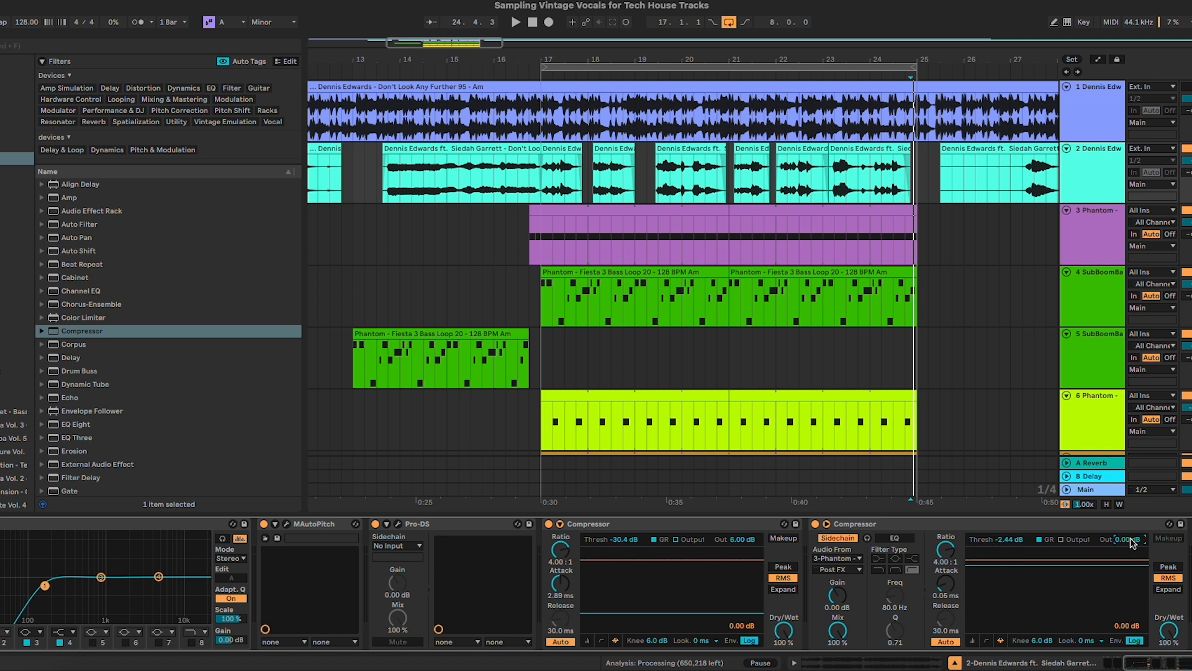
- Set the sidechained Compressor's threshold to -16.2 dB while listening to the vocal with the beat
{"action": "key", "text": "space"}
{"action": "left_click_drag", "start_coordinate": [1020, 545], "coordinate": [1020, 604]}
{"action": "left_click", "coordinate": [1187, 160]}
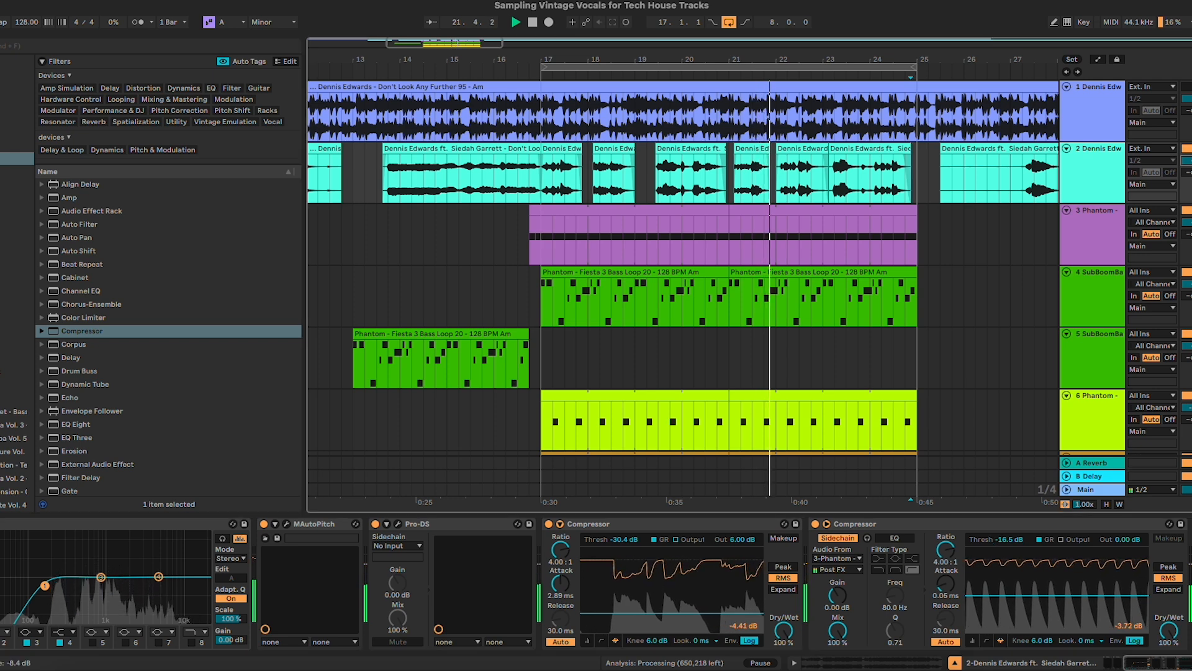
{"action": "left_click_drag", "start_coordinate": [1020, 540], "coordinate": [1021, 530]}
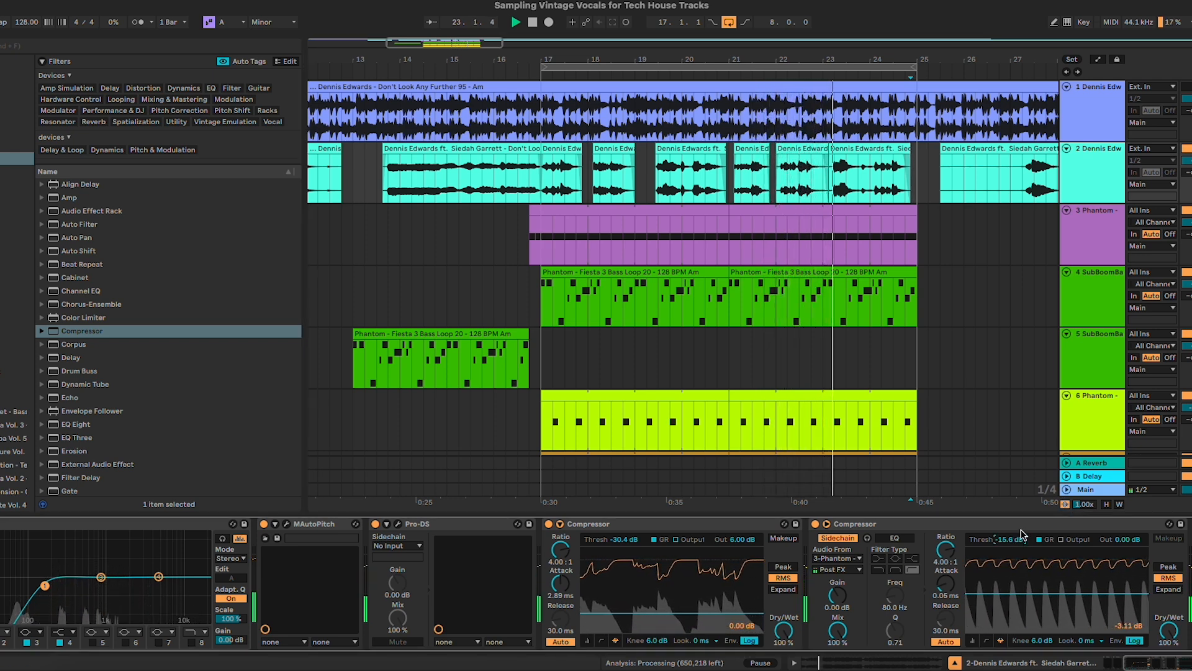
{"action": "left_click", "coordinate": [827, 524]}
{"action": "left_click", "coordinate": [826, 524]}
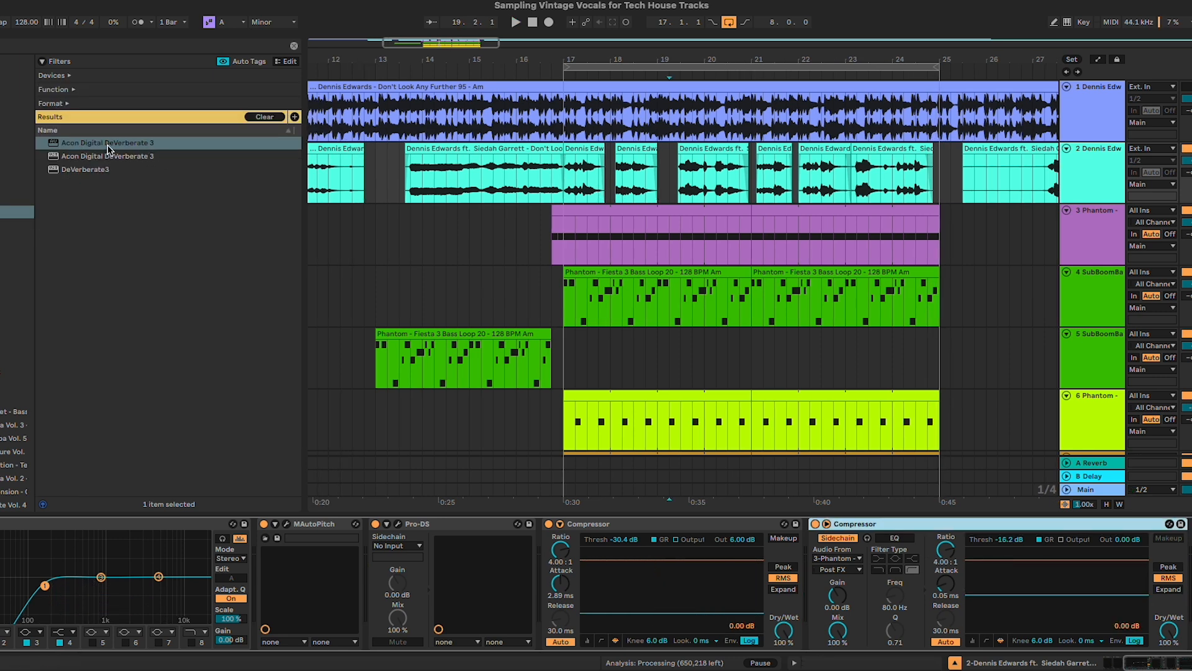
- Insert Acon Digital DeVerberate 3 between Pro-DS and the first Compressor, show the audio effects list and reposition the plug-in window
{"action": "left_click_drag", "start_coordinate": [115, 143], "coordinate": [580, 581]}
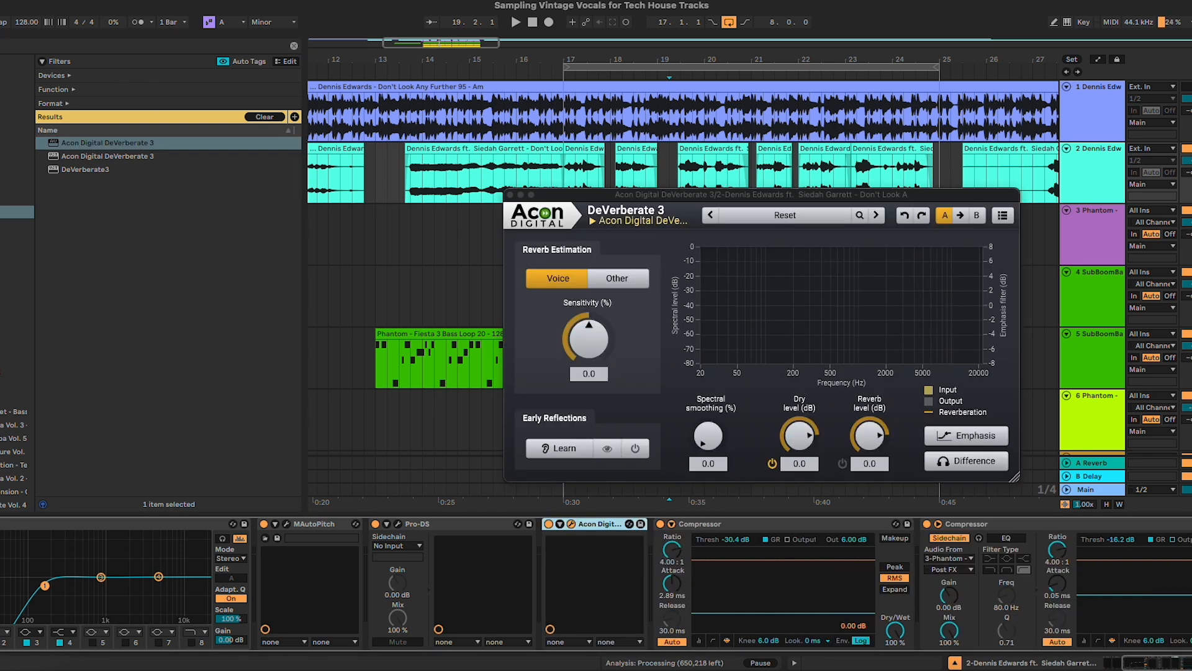
{"action": "left_click_drag", "start_coordinate": [770, 196], "coordinate": [807, 199]}
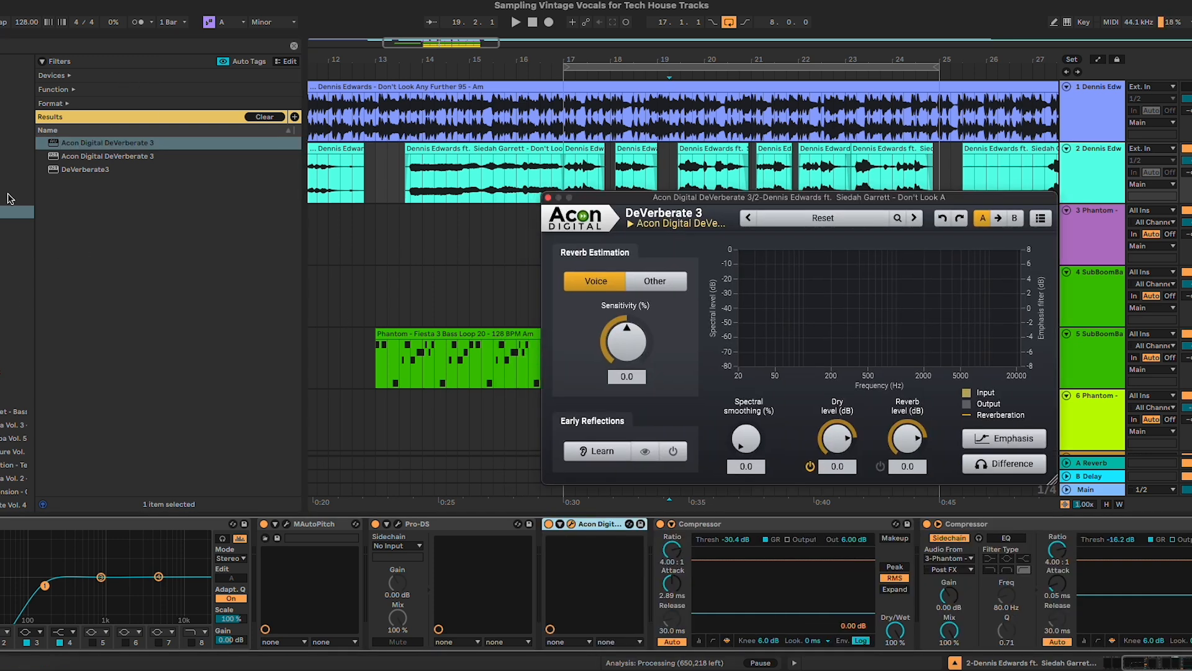
{"action": "left_click", "coordinate": [10, 159]}
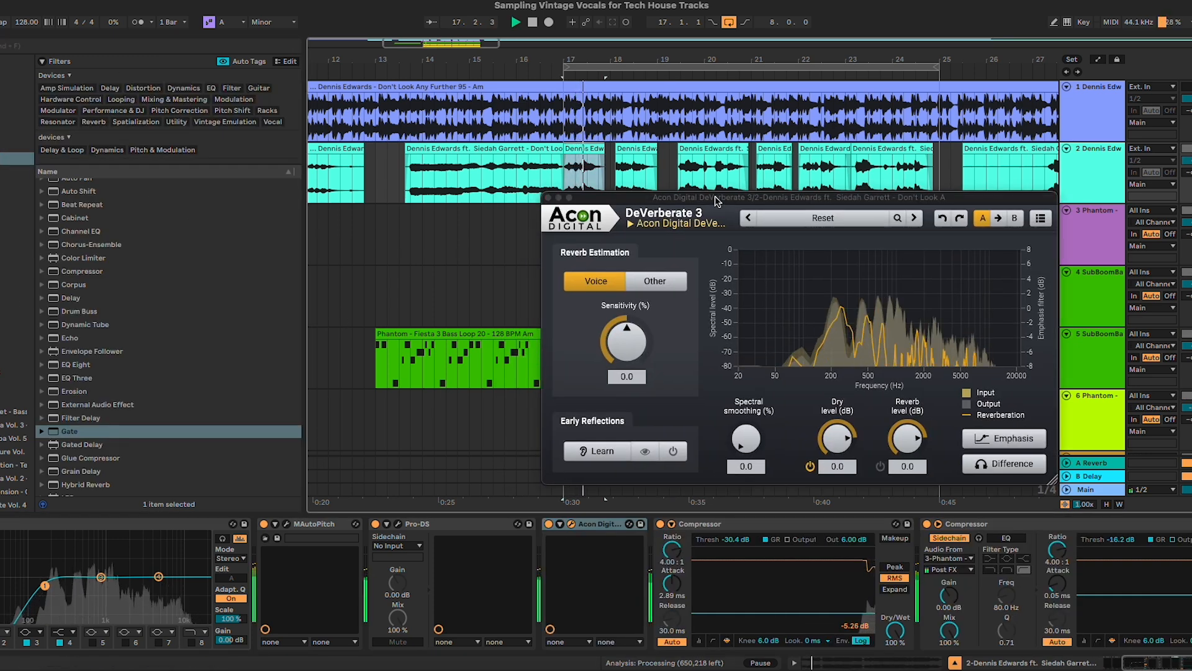
{"action": "left_click_drag", "start_coordinate": [714, 199], "coordinate": [592, 159]}
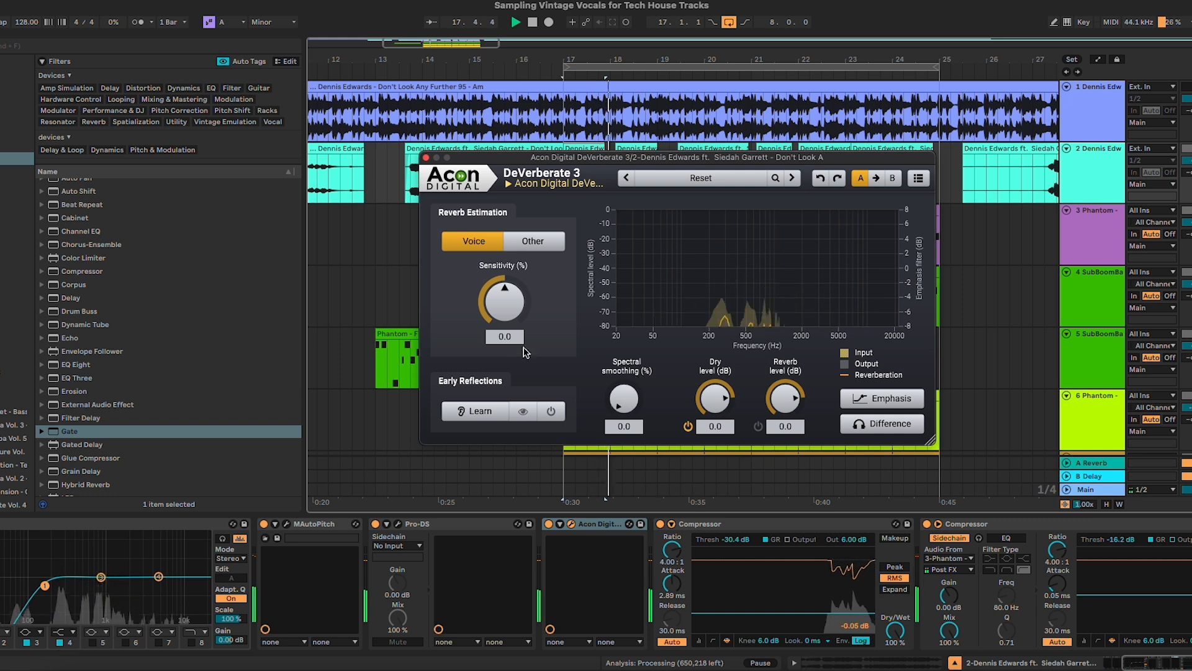
- Compare the vocal with DeVerberate 3 bypassed and active, monitor its Difference signal briefly, close its window and stop playback
{"action": "left_click", "coordinate": [548, 525]}
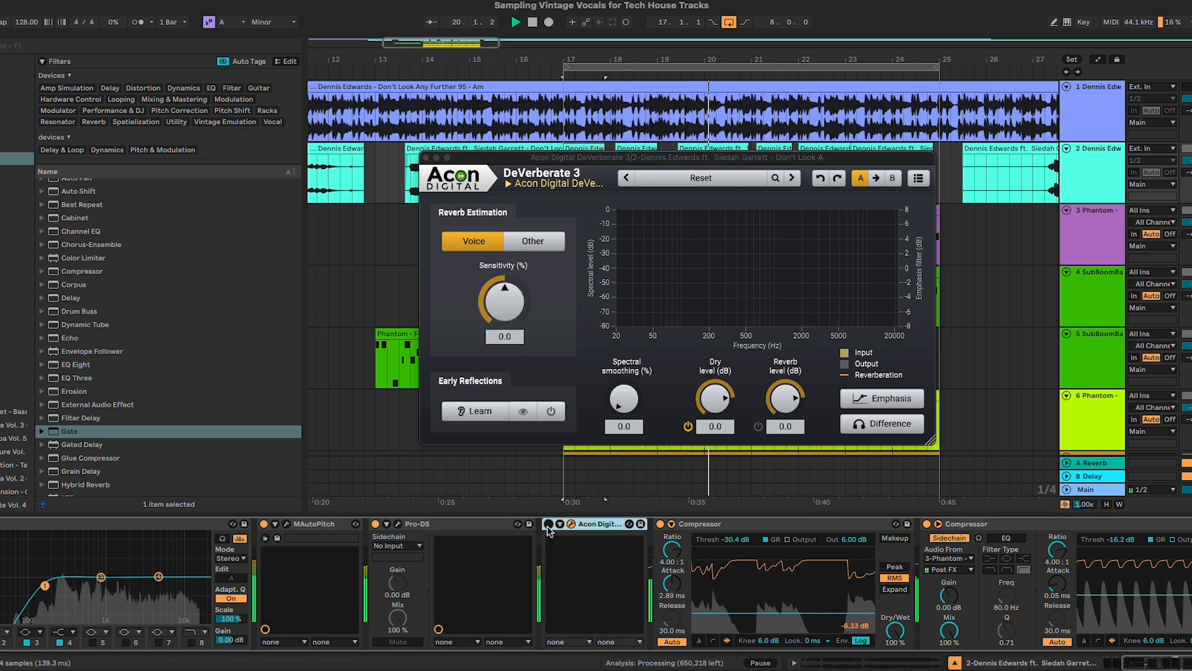
{"action": "left_click", "coordinate": [548, 525]}
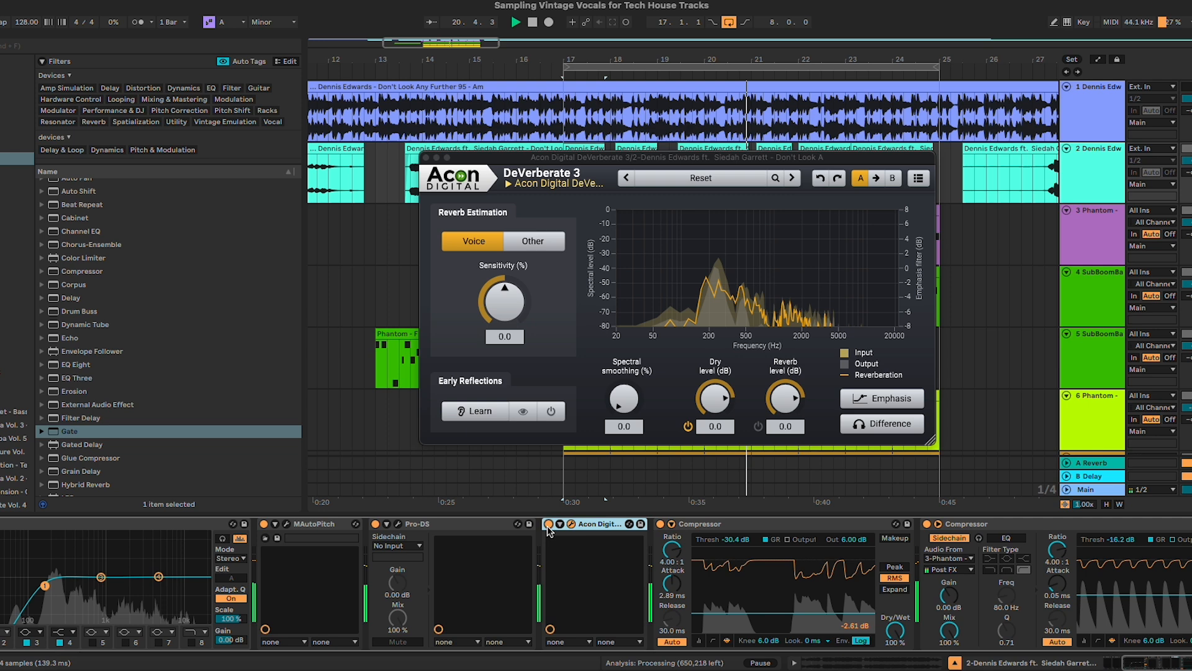
{"action": "left_click", "coordinate": [884, 428]}
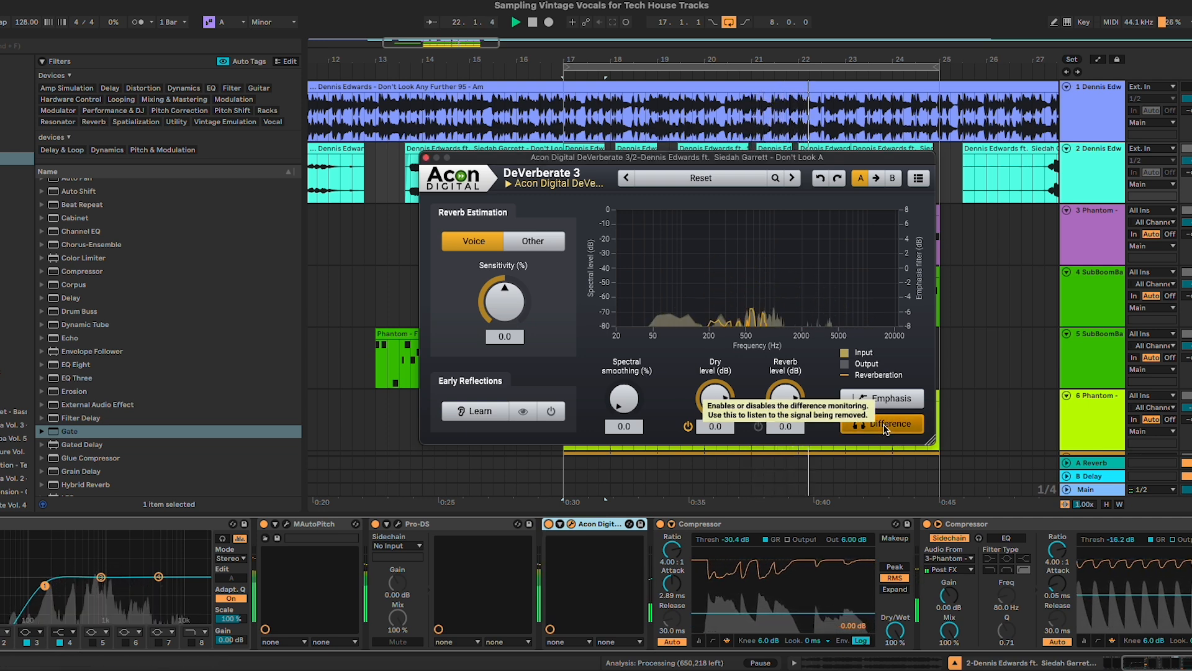
{"action": "left_click", "coordinate": [885, 429]}
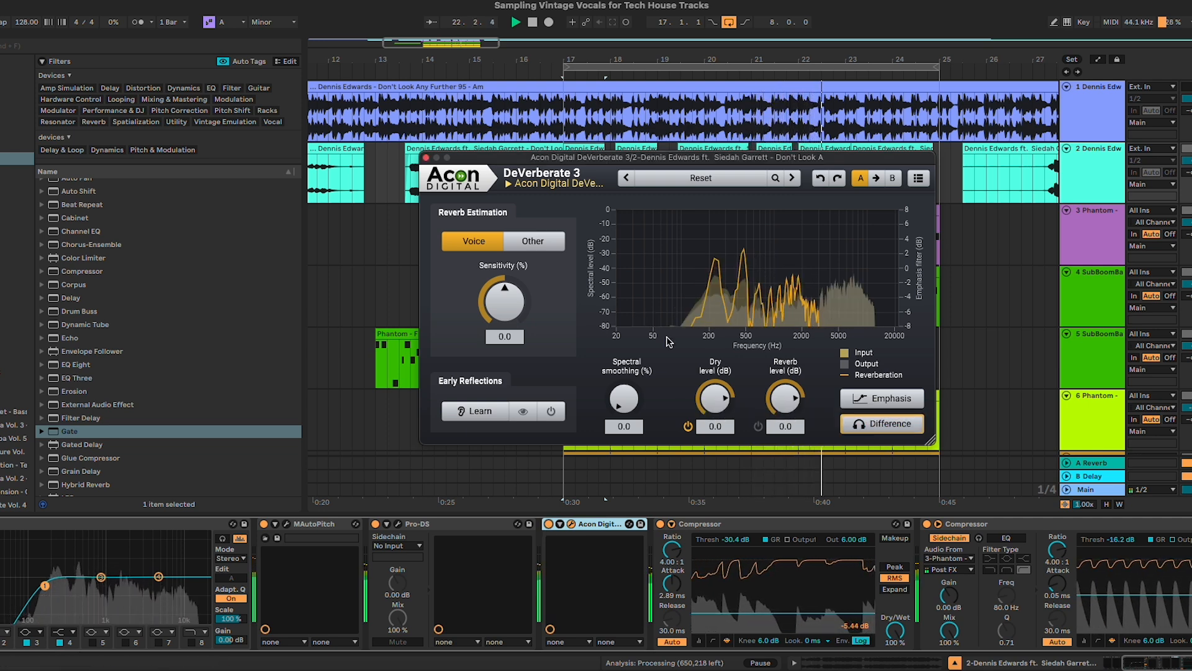
{"action": "left_click", "coordinate": [425, 157]}
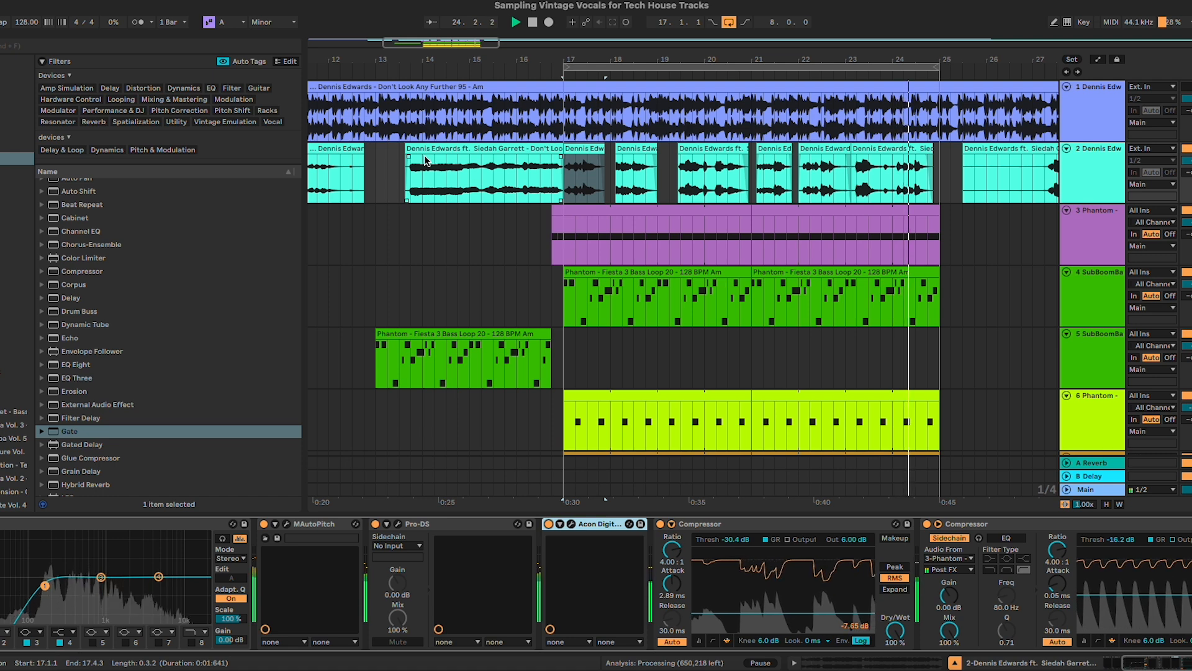
{"action": "left_click", "coordinate": [962, 256]}
{"action": "key", "text": "space"}
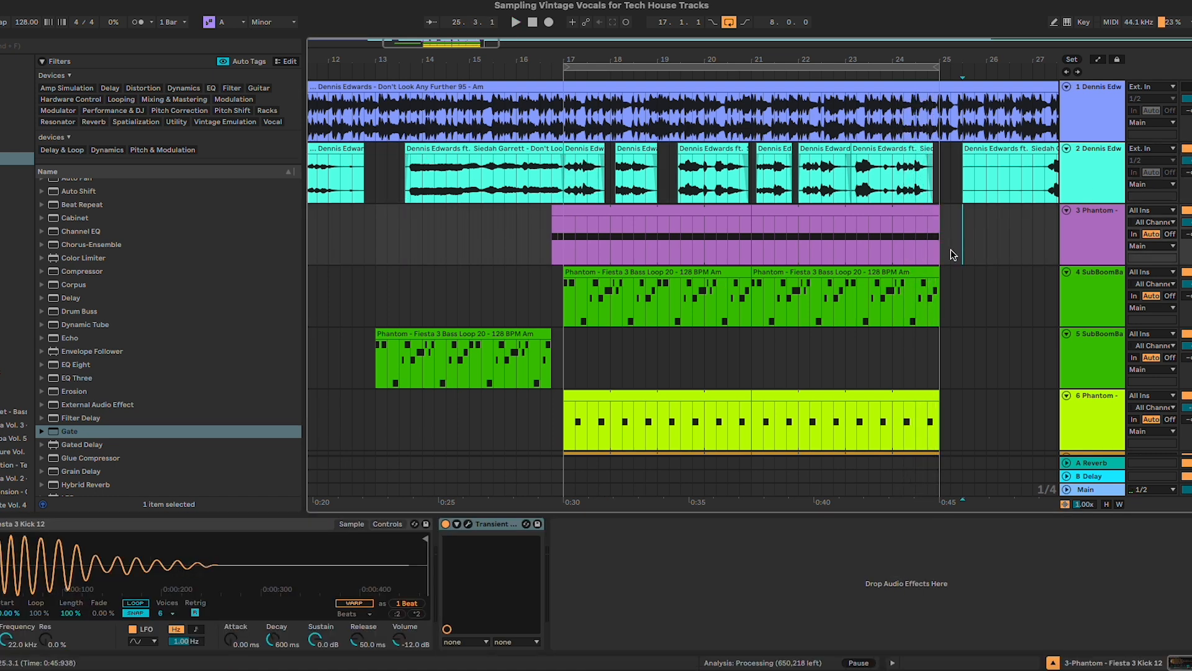
- Play the arrangement from the vocal clip starting in bar 13, with the loop switched off, through the end of bar 24
{"action": "left_click", "coordinate": [442, 186]}
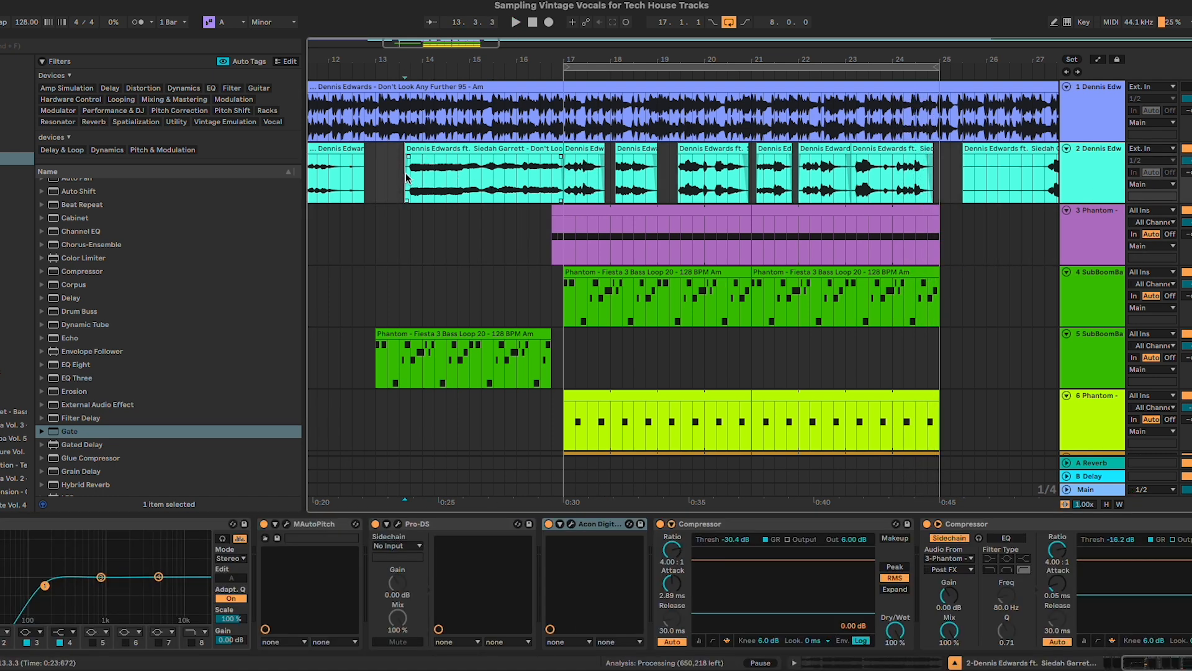
{"action": "key", "text": "space"}
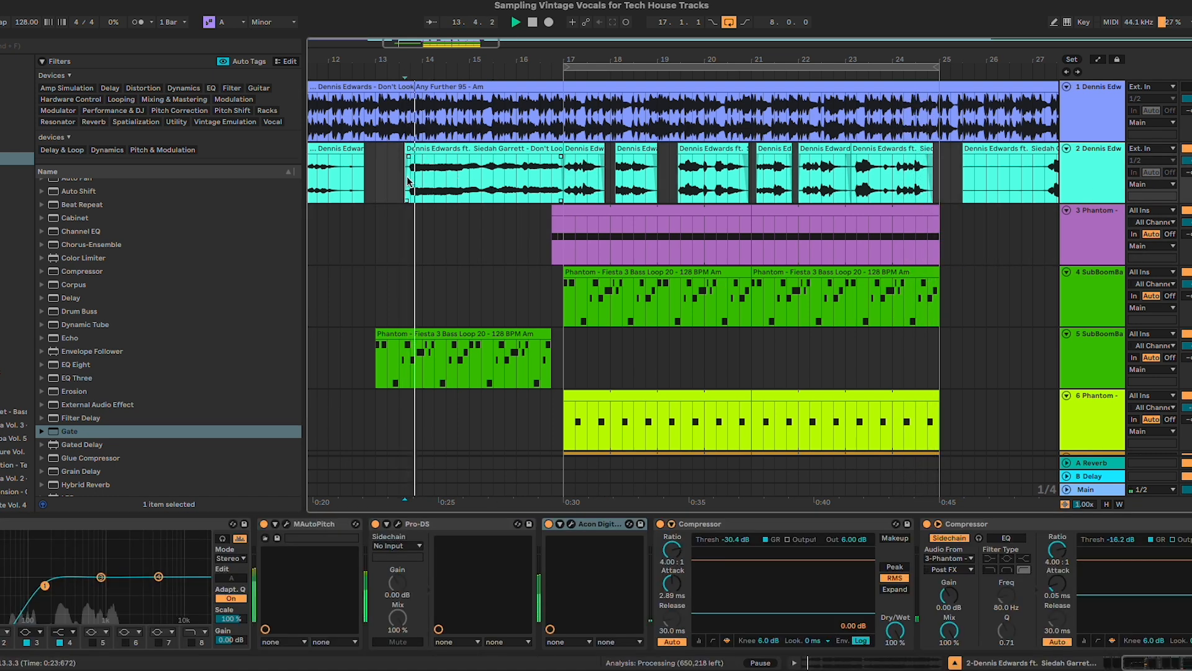
{"action": "left_click", "coordinate": [729, 22]}
{"action": "scroll", "coordinate": [813, 223], "scroll_direction": "down", "scroll_amount": 3}
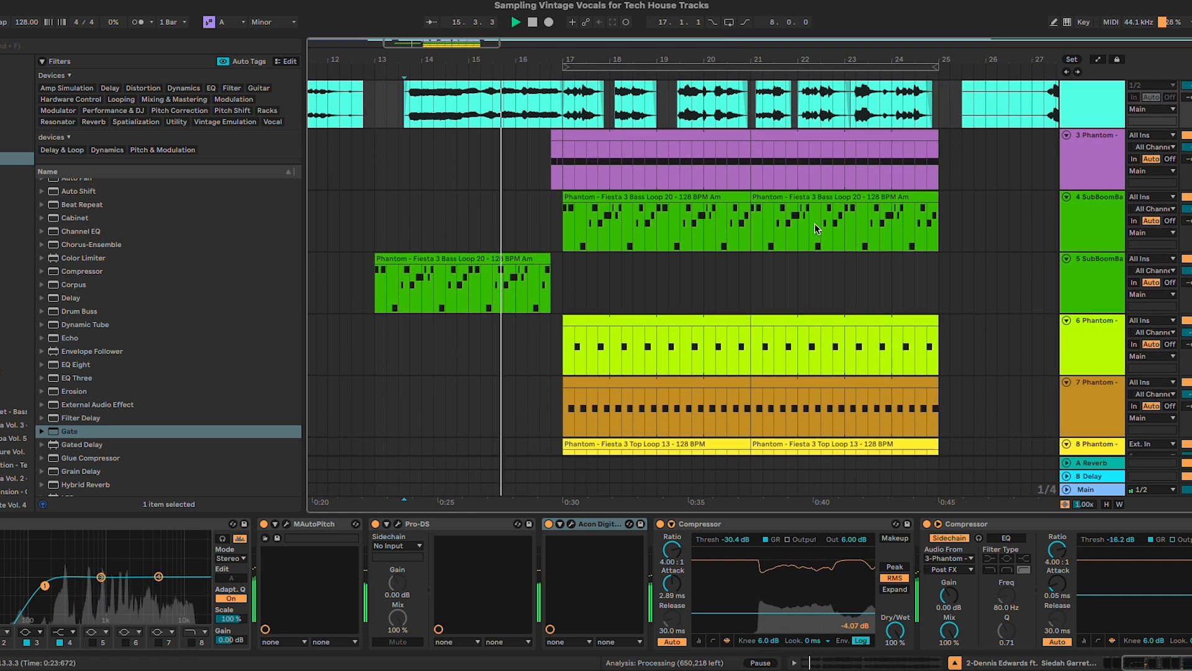
{"action": "scroll", "coordinate": [815, 228], "scroll_direction": "down", "scroll_amount": 1}
{"action": "scroll", "coordinate": [815, 229], "scroll_direction": "up", "scroll_amount": 3}
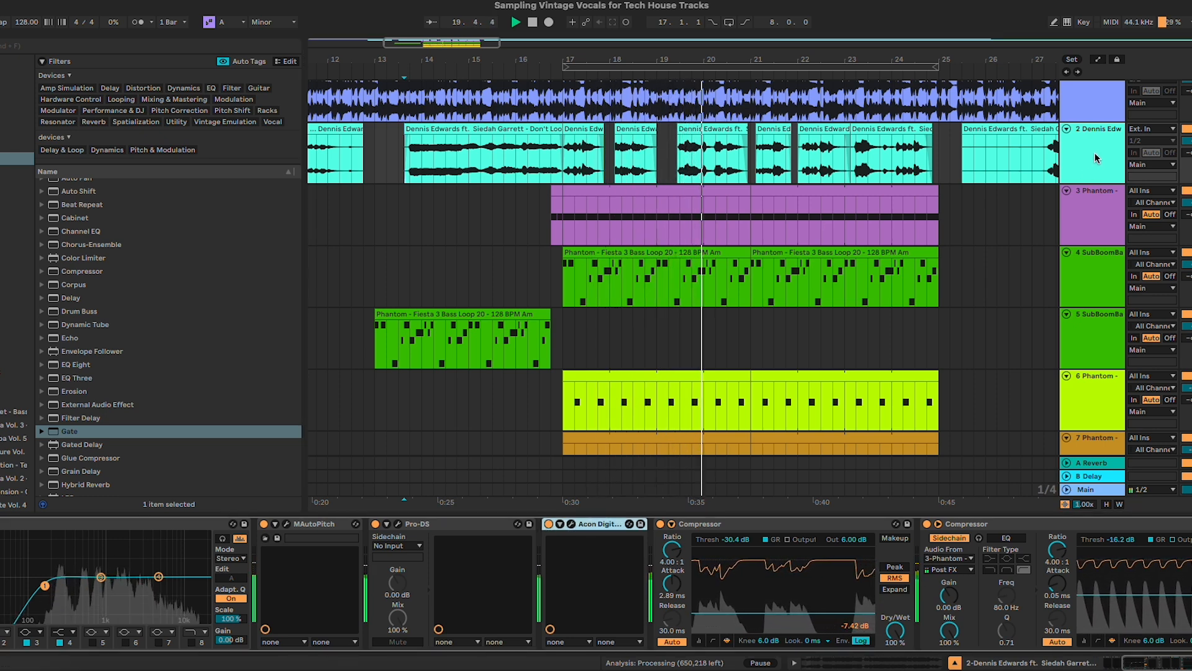
{"action": "scroll", "coordinate": [921, 333], "scroll_direction": "down", "scroll_amount": 2}
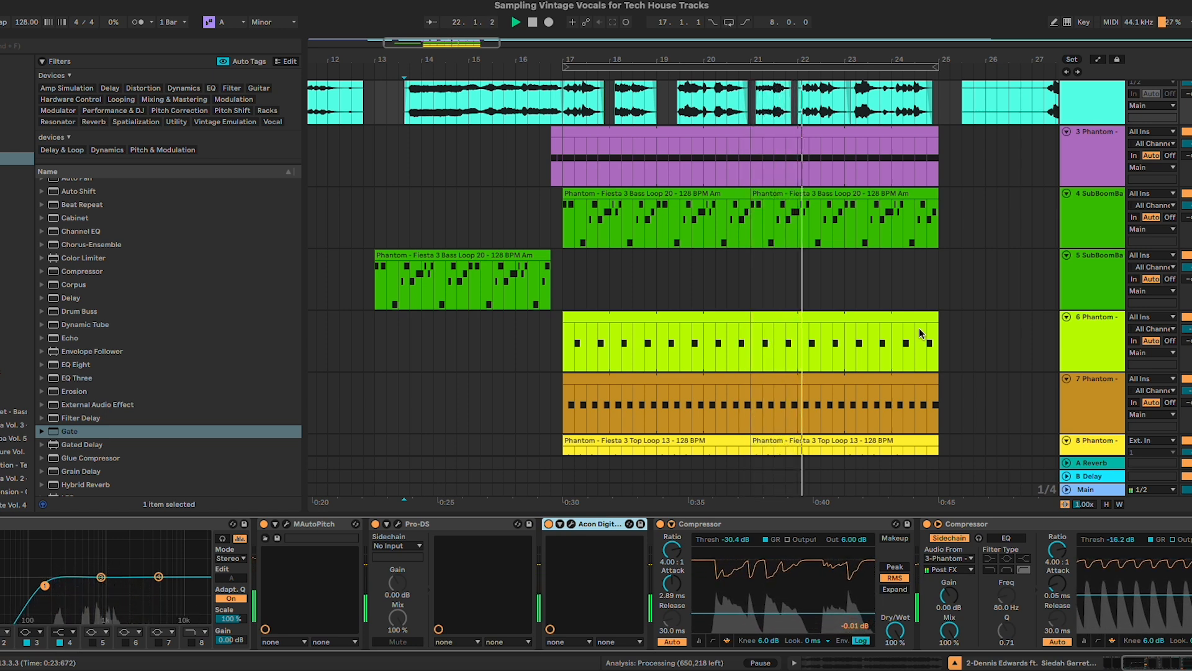
{"action": "scroll", "coordinate": [919, 330], "scroll_direction": "up", "scroll_amount": 2}
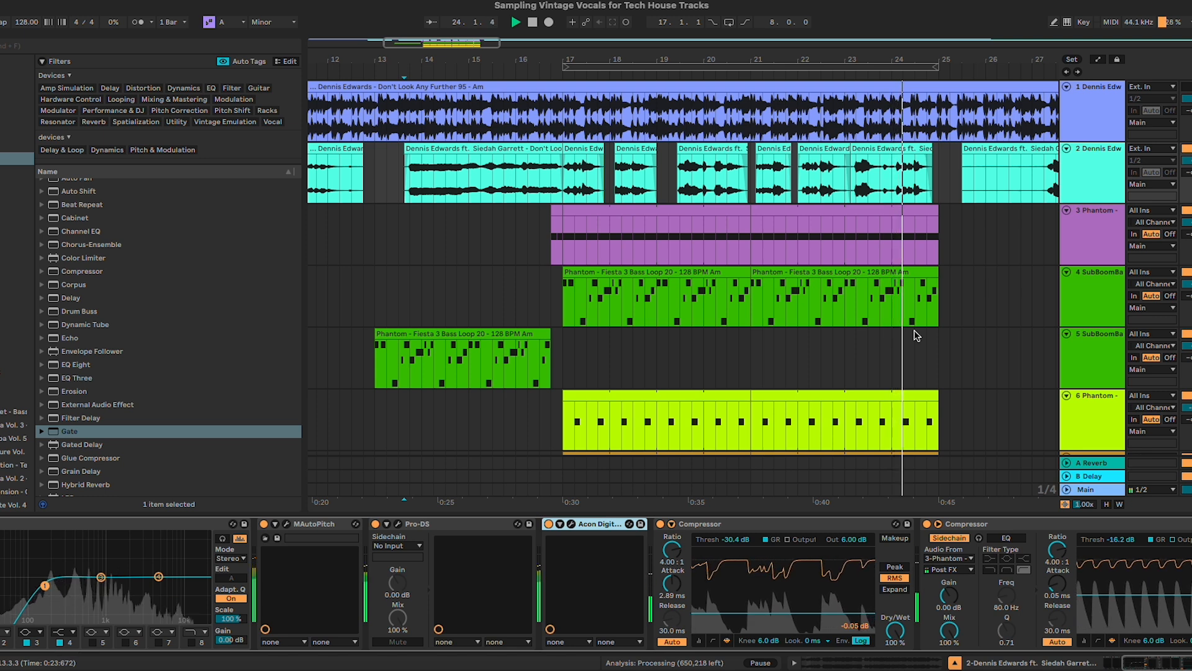
{"action": "key", "text": "space"}
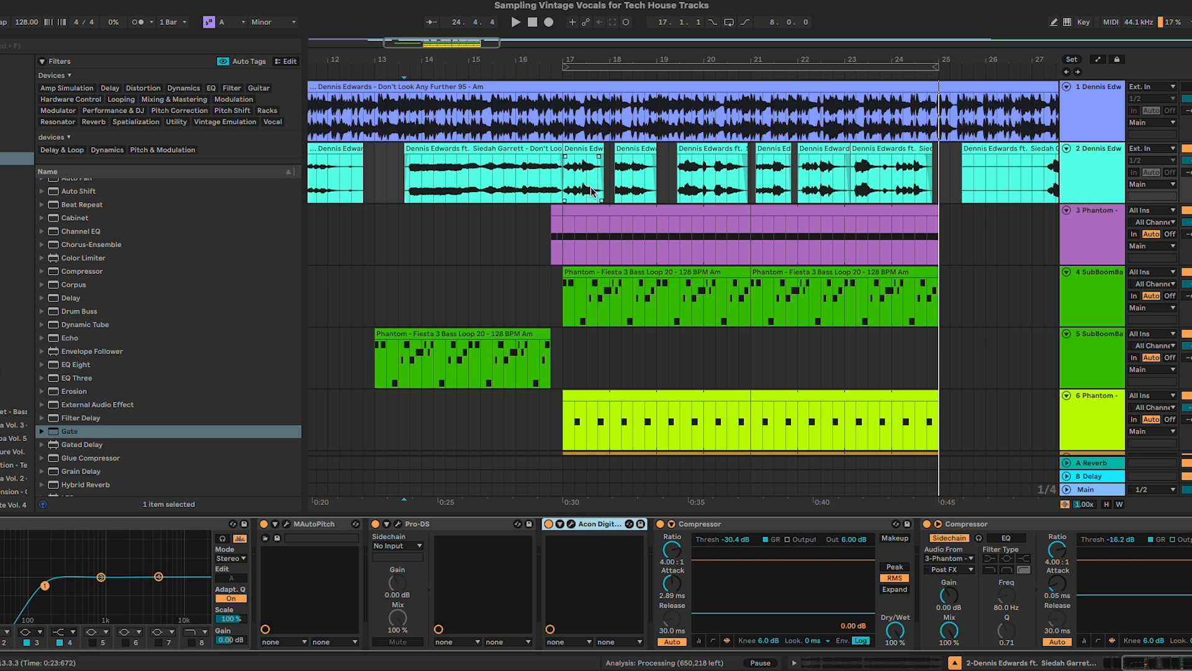
{"action": "left_click_drag", "start_coordinate": [668, 174], "coordinate": [658, 175]}
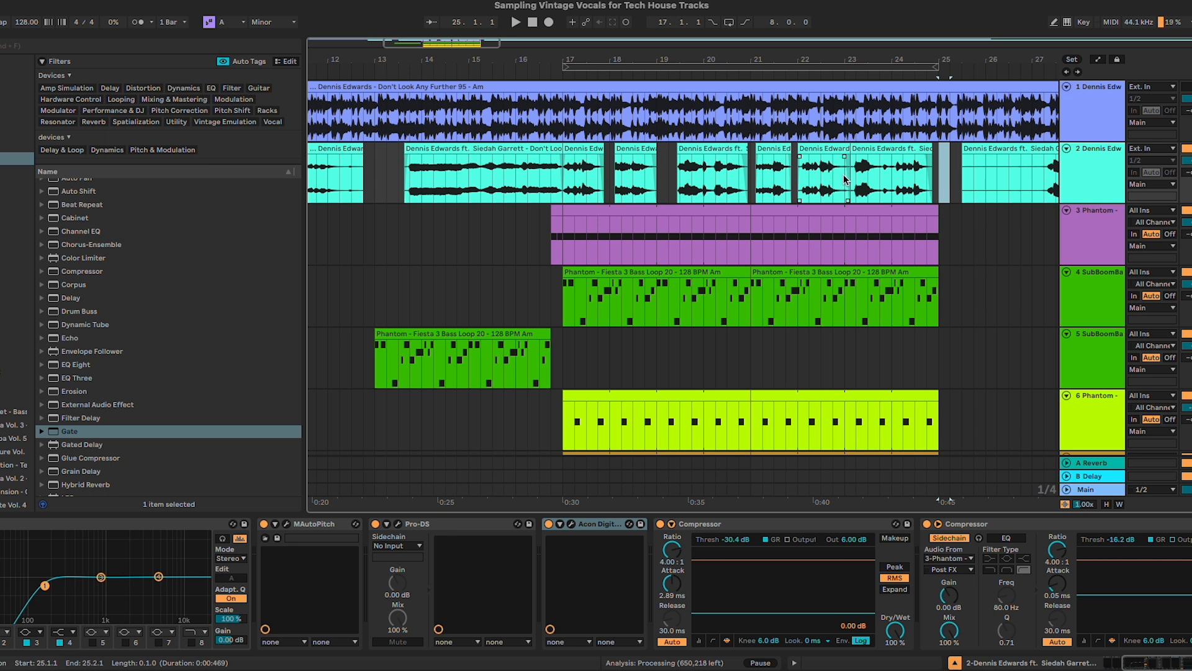
{"action": "left_click", "coordinate": [933, 182]}
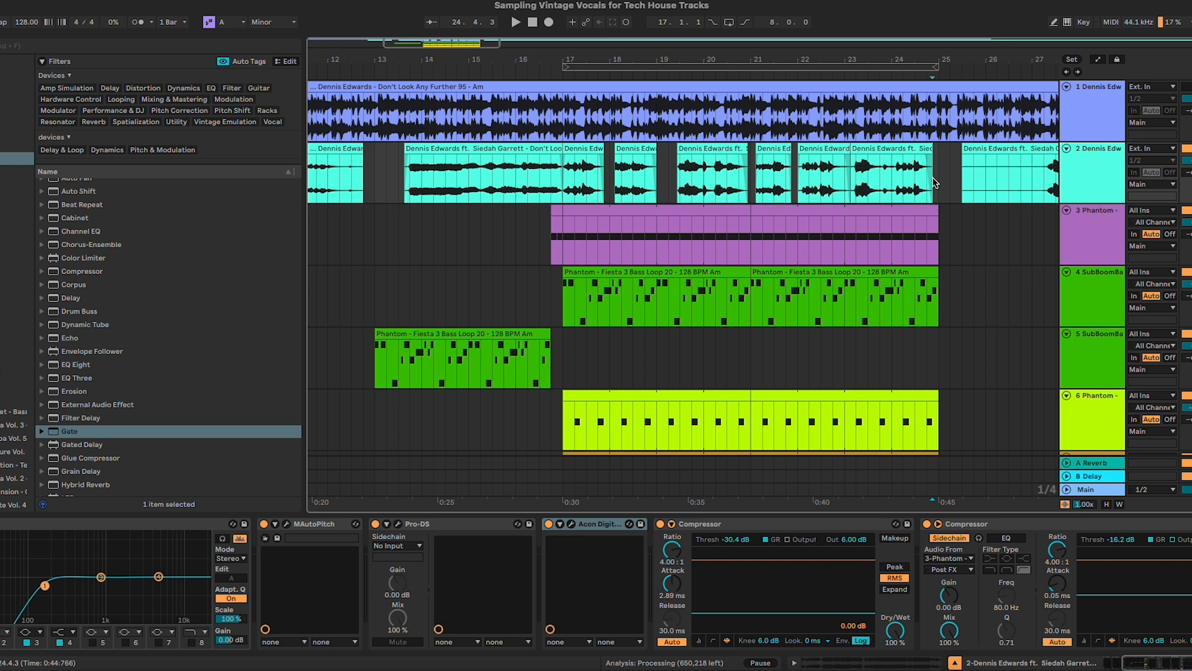
{"action": "scroll", "coordinate": [928, 180], "scroll_direction": "down", "scroll_amount": 2}
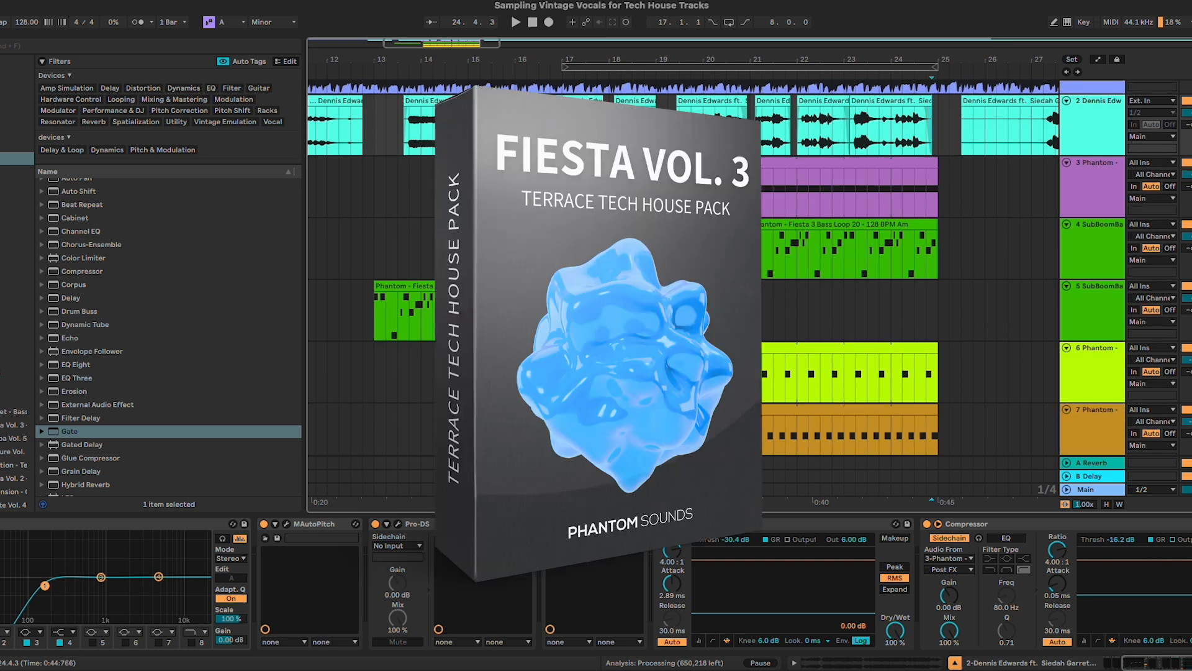